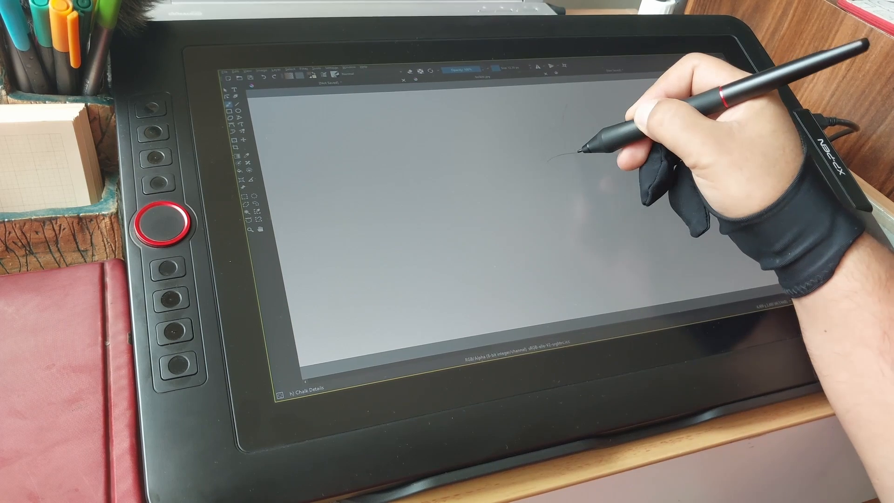
Step: Rough out the dog's head with loose strokes for the ears, eyes, muzzle and mouth using the Chalk Details brush
drag(548, 160, 572, 149)
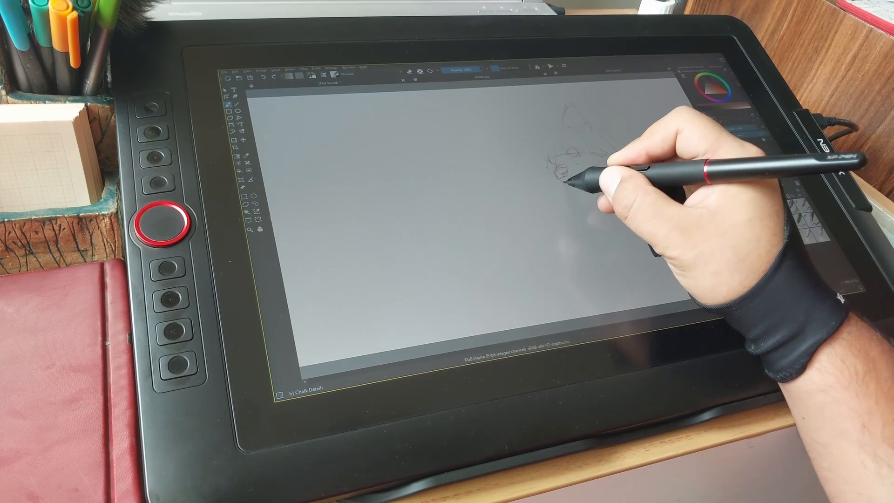
drag(557, 173, 549, 206)
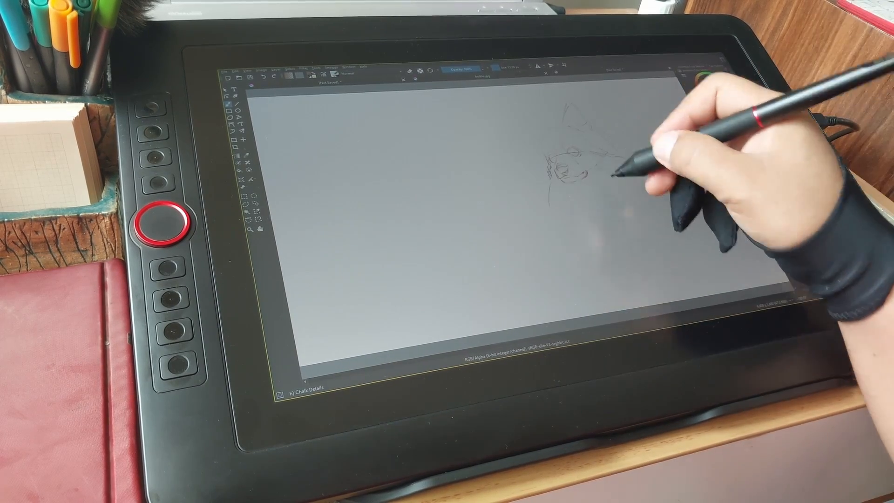
drag(564, 181, 586, 173)
key(m)
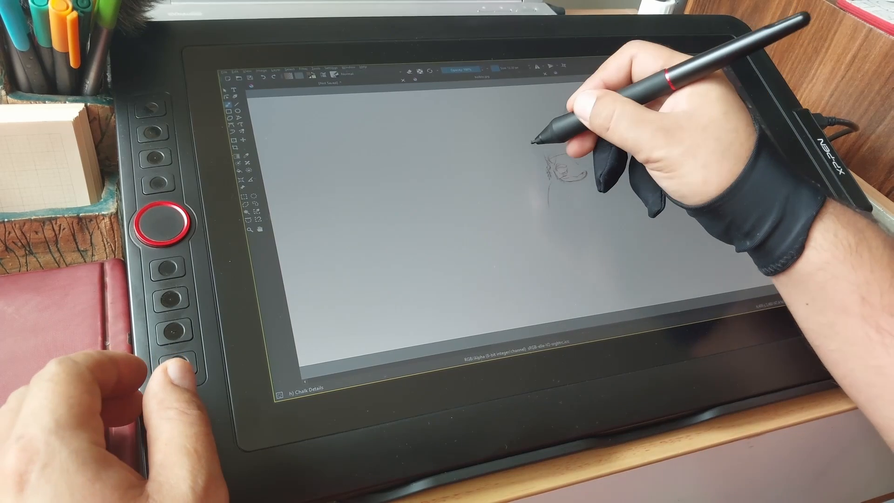
drag(533, 142, 551, 176)
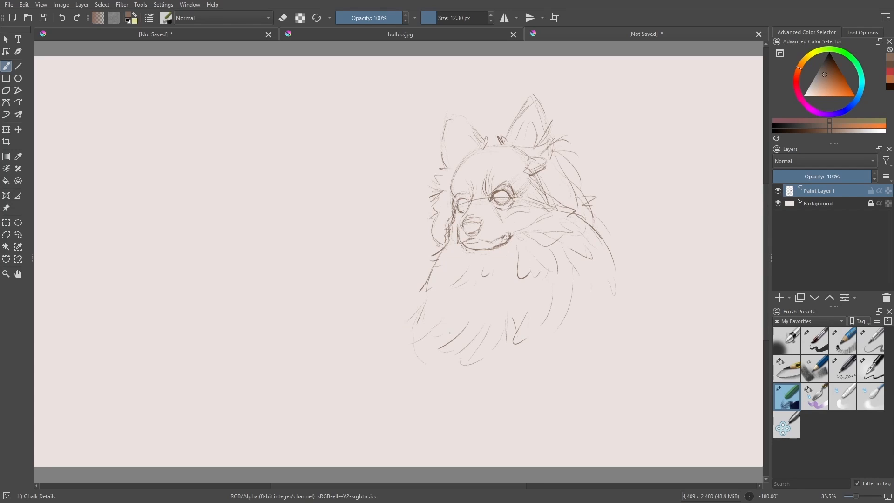
Step: Sketch pointed fur tufts around the right shoulder, the lower chest and the left edge of the dog's ruff
drag(598, 237, 583, 291)
mouse_move(601, 228)
mouse_down()
mouse_move(576, 299)
mouse_move(626, 332)
mouse_up()
drag(605, 331, 573, 360)
mouse_move(563, 322)
mouse_down()
mouse_move(545, 317)
mouse_move(514, 358)
mouse_up()
mouse_move(499, 375)
mouse_down()
mouse_move(462, 400)
mouse_move(439, 398)
mouse_up()
drag(488, 376, 476, 391)
drag(466, 350, 453, 398)
mouse_move(449, 340)
mouse_down()
mouse_move(438, 379)
mouse_move(426, 364)
mouse_up()
drag(448, 338, 435, 373)
drag(430, 291, 416, 361)
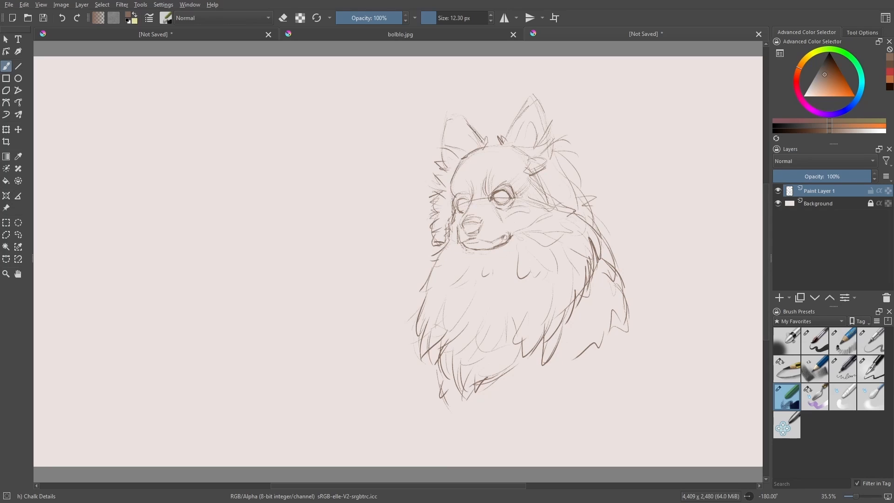
Step: Strengthen the outlines of both ears and add fur strokes beside the right ear of the sketch
drag(507, 135, 534, 100)
right_click(544, 229)
drag(552, 153, 572, 148)
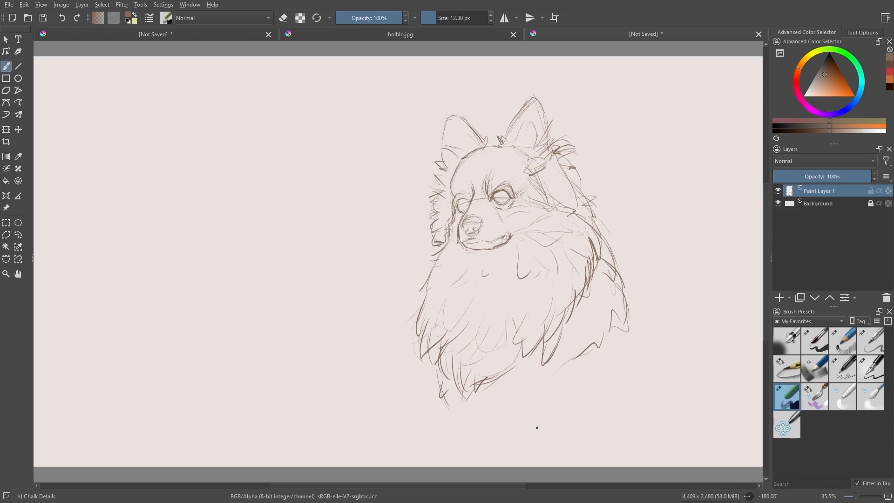
Step: Transform the dog sketch layer, enlarging it to about the full canvas height and placing it at the canvas's right side
click(6, 130)
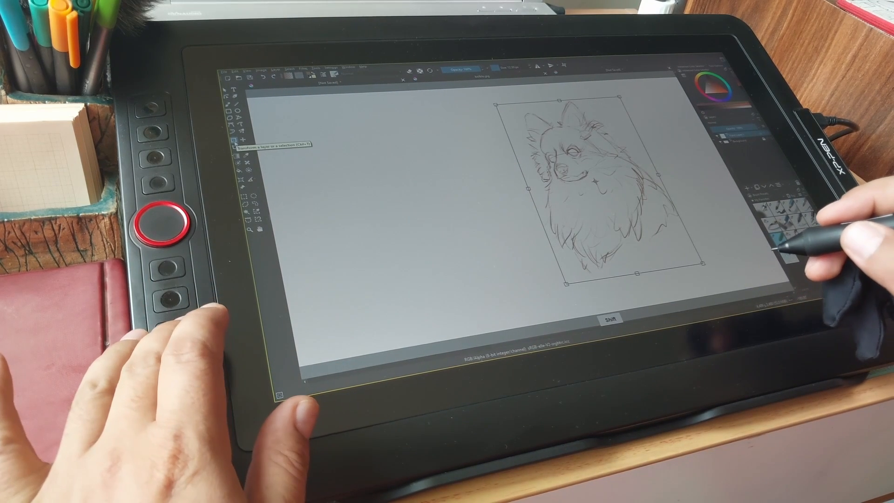
drag(703, 263, 768, 293)
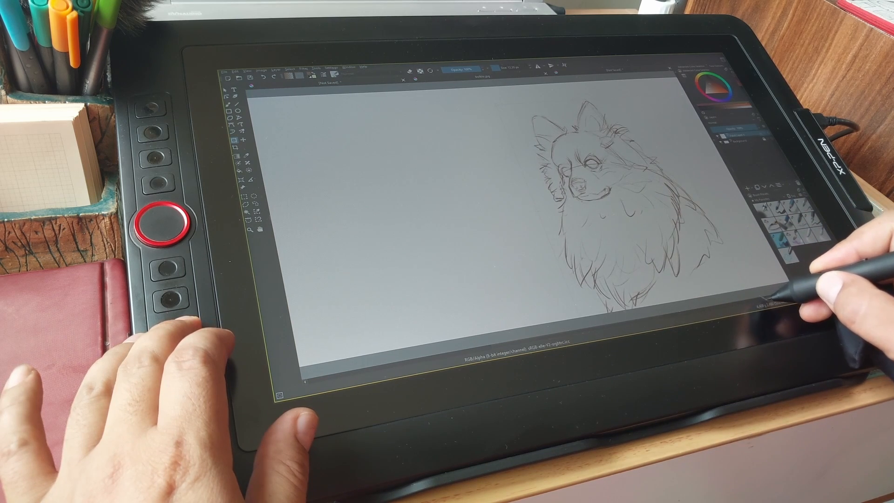
mouse_move(497, 101)
mouse_down()
mouse_move(463, 77)
mouse_move(469, 87)
mouse_up()
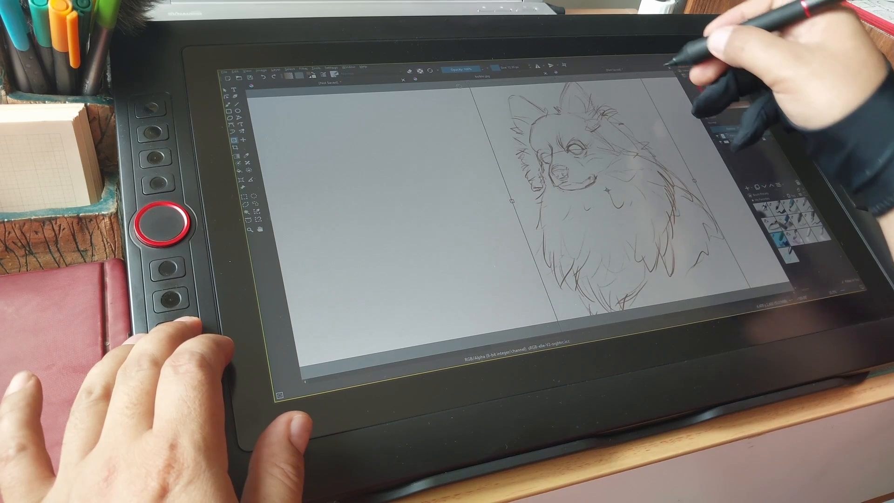
drag(641, 66, 636, 83)
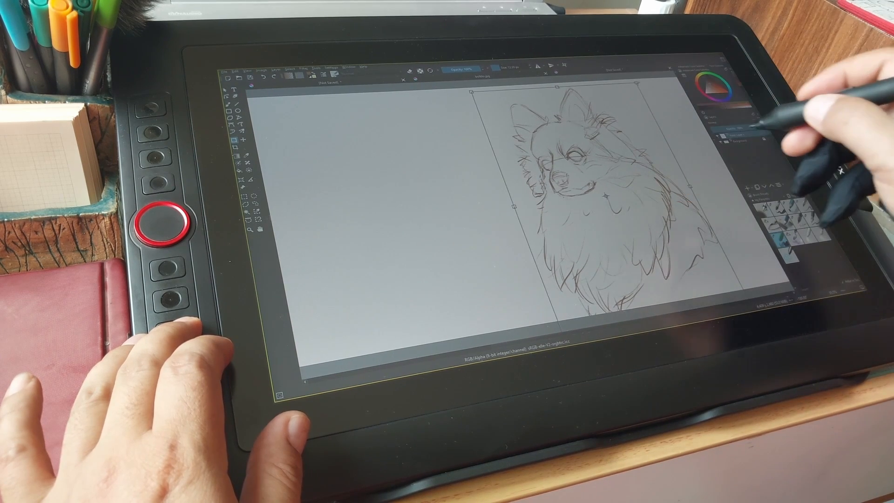
drag(642, 191, 654, 192)
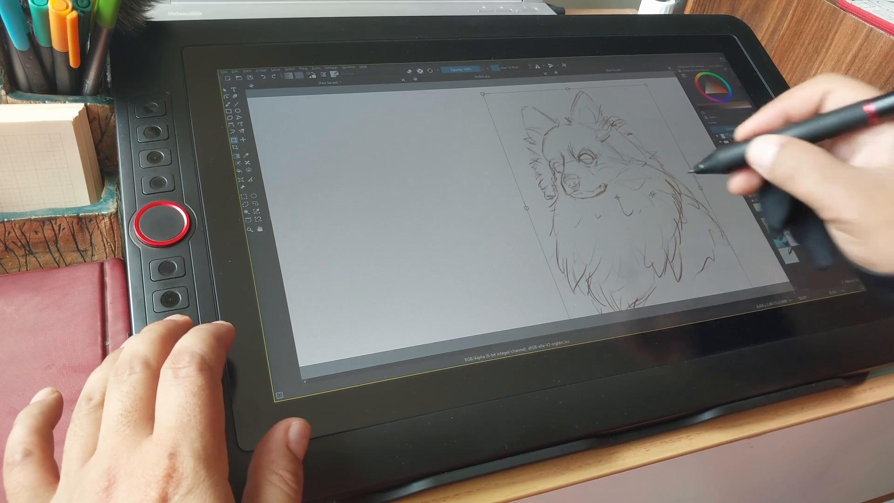
drag(657, 222, 659, 225)
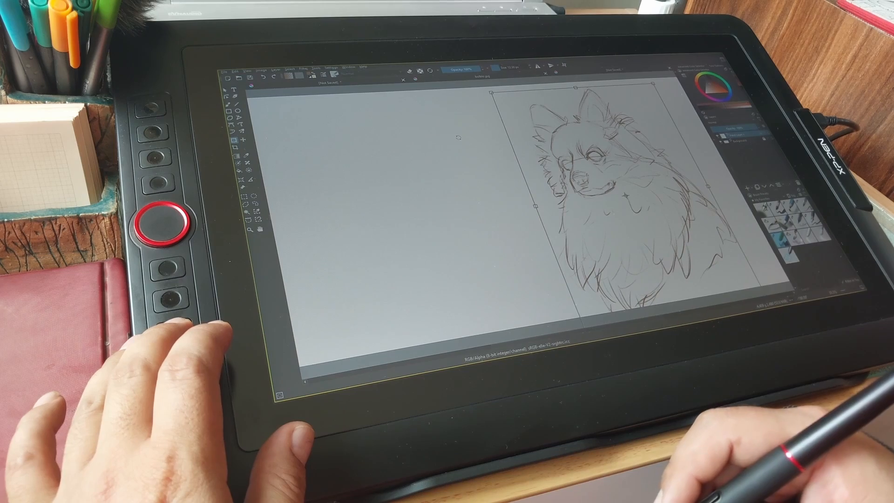
key(Return)
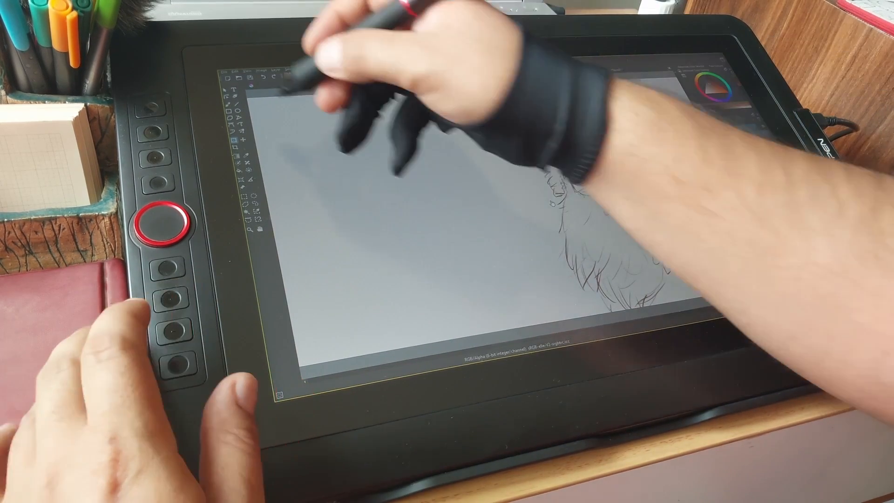
Step: Touch up the face with the freehand brush and extend the sketch with the dog's back and lower body fur
click(229, 105)
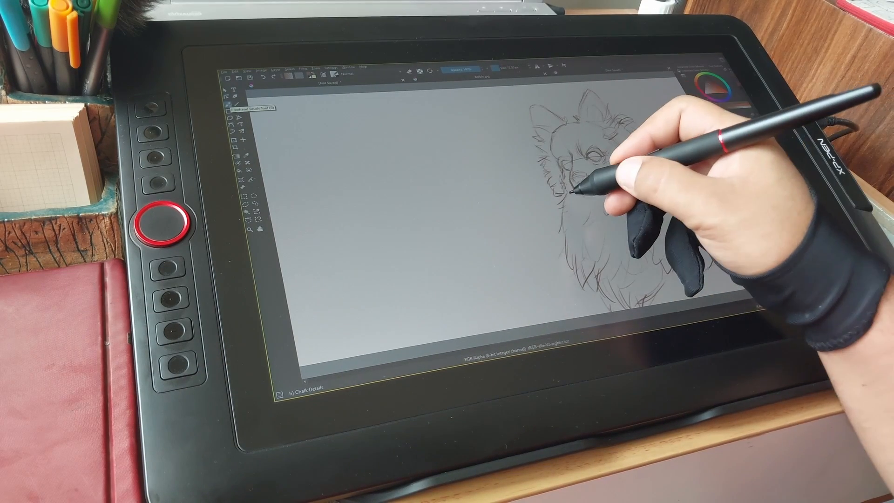
drag(572, 191, 609, 192)
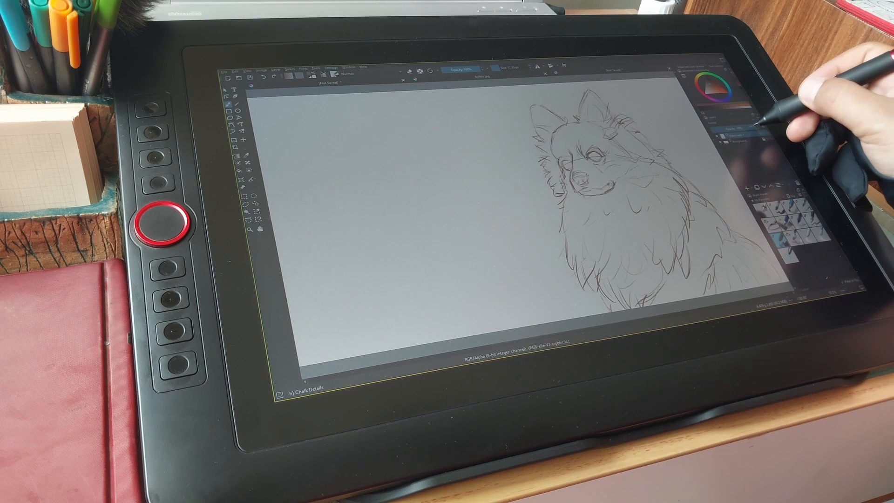
Step: Lower the opacity of the sketch layer and add a new paint layer above it for the line art
drag(744, 126, 733, 125)
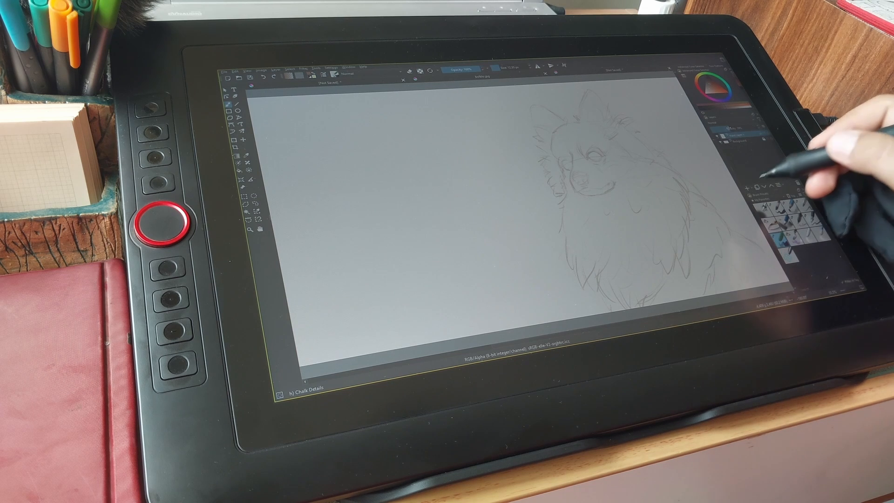
click(747, 188)
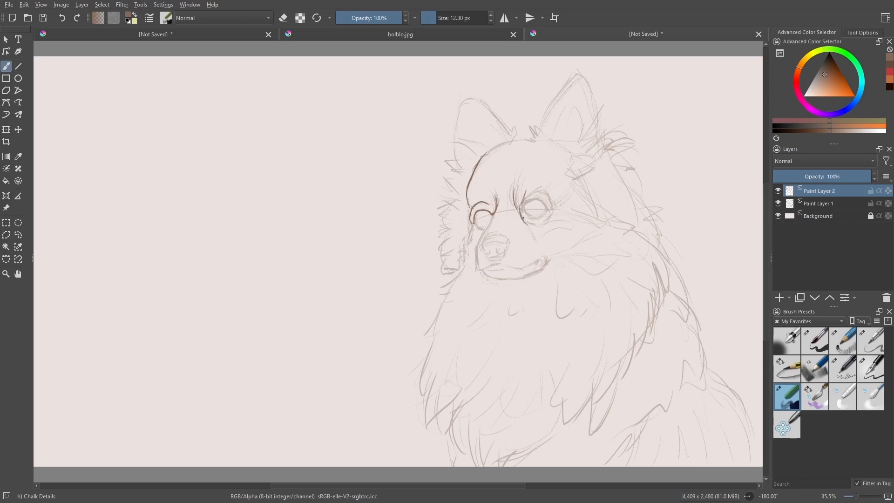
Step: Line the eyes, brows, forehead and cheek marking over the faded sketch, erasing stray marks and checking the drawing mirrored
drag(535, 190, 541, 194)
key(e)
key(e)
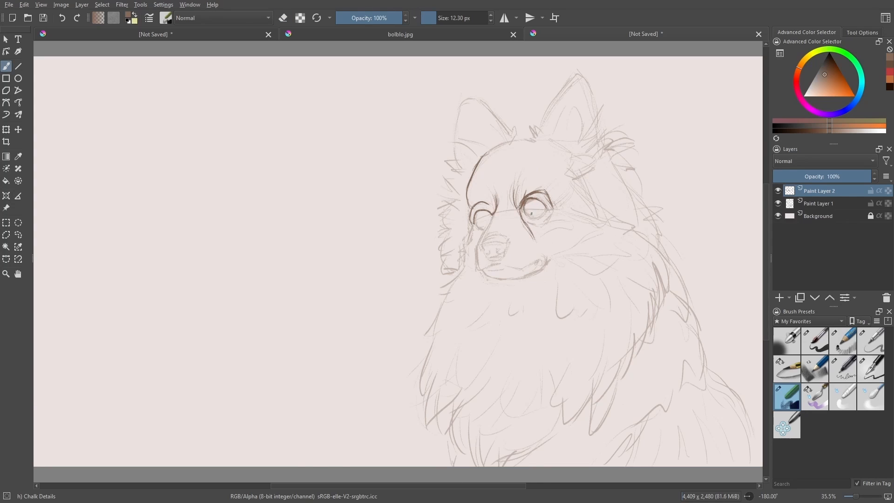
key(m)
key(m)
key(e)
drag(467, 199, 470, 178)
key(e)
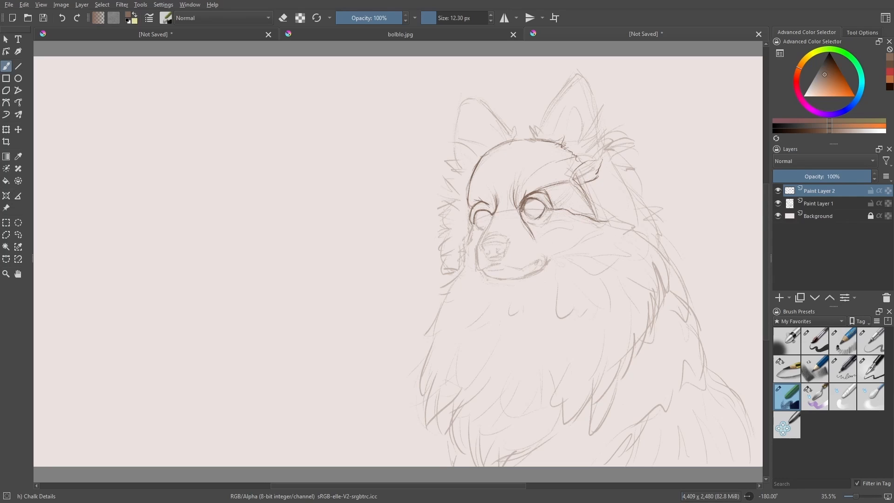
key(e)
key(e)
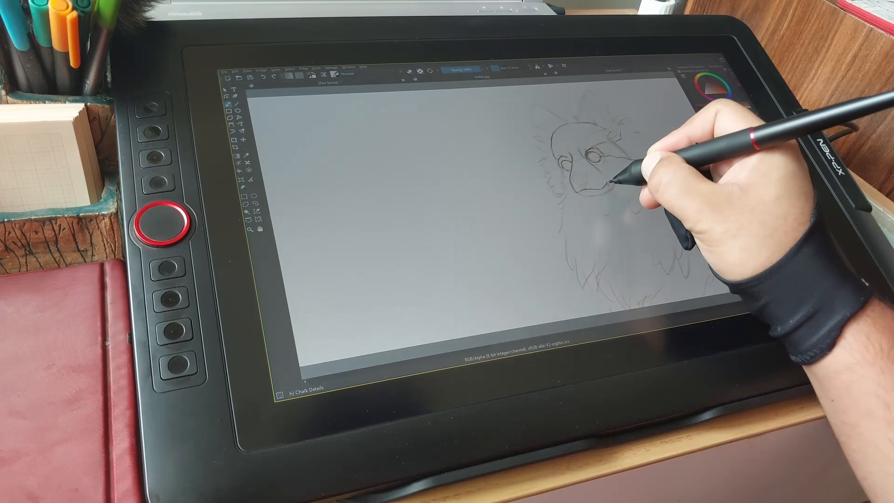
Step: Line the dog's mouth, muzzle and nose with its nostrils, alternating drawing and erasing to clean the strokes
mouse_move(612, 181)
mouse_down()
mouse_move(586, 196)
mouse_move(609, 184)
mouse_move(580, 183)
mouse_up()
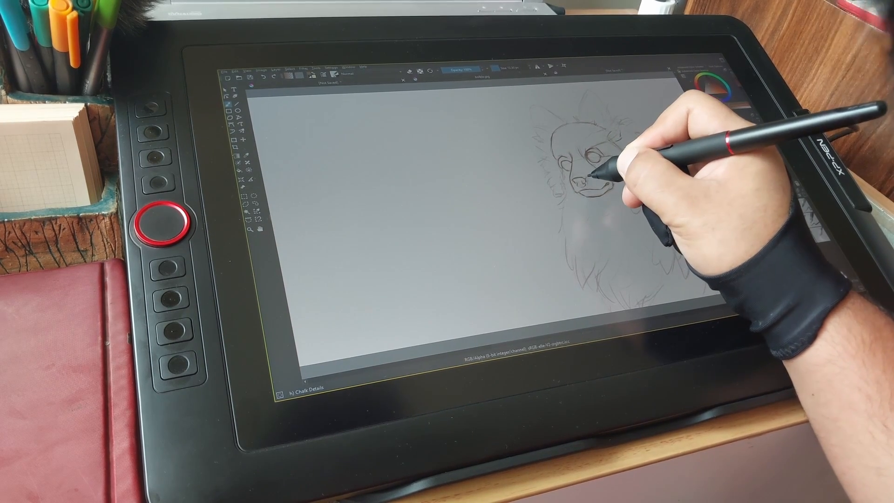
drag(577, 174, 581, 168)
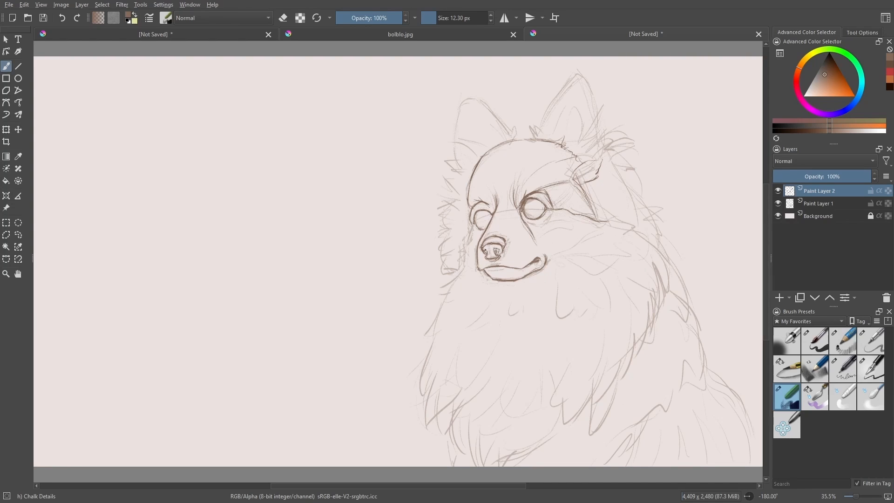
key(e)
key(e)
key(e)
key(e)
key(e)
drag(507, 249, 503, 243)
key(e)
key(e)
key(e)
Step: Line the fur along the left cheek and upper left chest, undoing two strokes and redrawing the cheek tufts
drag(444, 285, 467, 257)
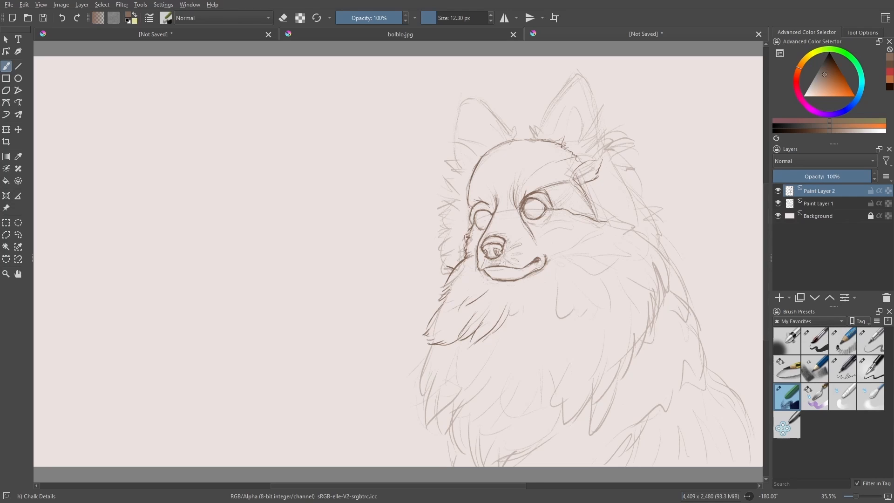
key(e)
key(ctrl+z)
key(ctrl+z)
key(e)
drag(463, 259, 449, 255)
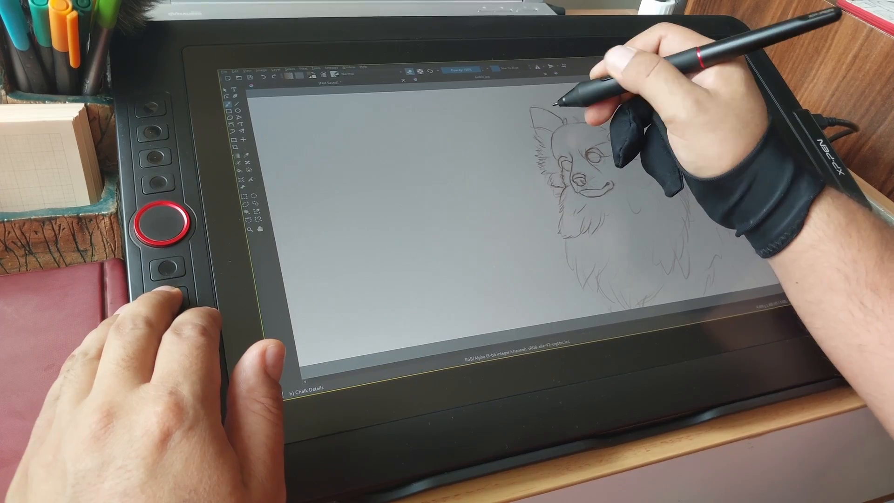
Step: Line both ears with their inner fur, the tufts behind the right ear and the fur edge of the right cheek
mouse_move(531, 107)
mouse_down()
mouse_move(578, 120)
mouse_move(590, 86)
mouse_move(601, 81)
mouse_move(615, 126)
mouse_up()
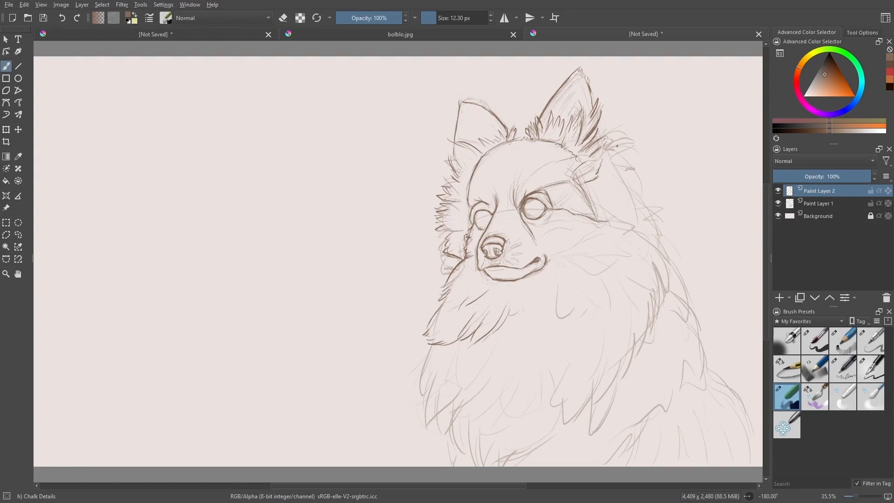
mouse_move(615, 152)
mouse_down()
mouse_move(616, 177)
mouse_move(643, 208)
mouse_up()
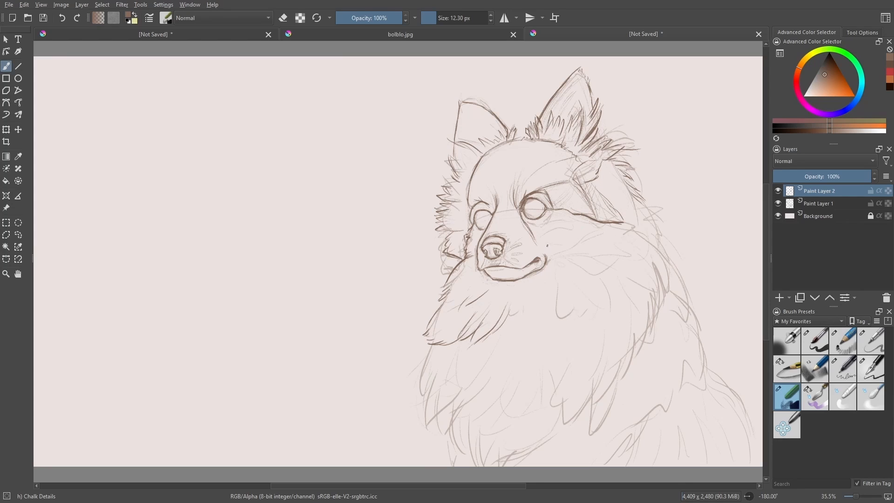
mouse_move(550, 255)
mouse_down()
mouse_move(604, 231)
mouse_move(557, 257)
mouse_move(593, 267)
mouse_up()
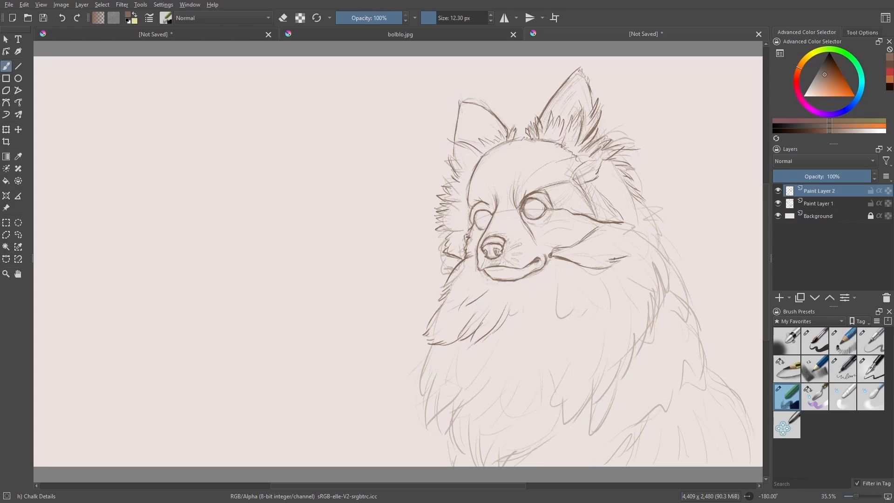
drag(590, 268, 624, 243)
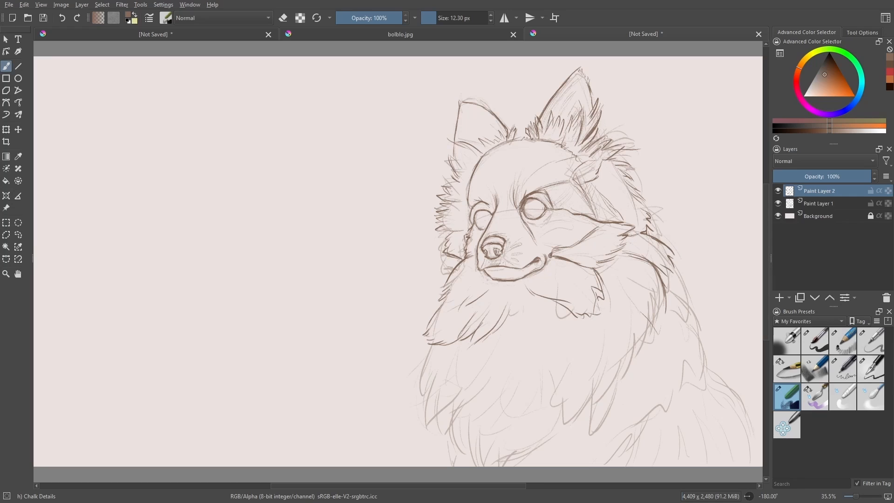
Step: Draw the long pointed fur locks of the ruff from the right neck down to the lower chest
mouse_move(598, 300)
mouse_down()
mouse_move(618, 317)
mouse_move(616, 284)
mouse_move(647, 337)
mouse_up()
mouse_move(666, 293)
mouse_down()
mouse_move(652, 342)
mouse_move(619, 380)
mouse_up()
drag(600, 308, 615, 388)
drag(610, 353, 617, 416)
drag(610, 386, 603, 414)
drag(589, 397, 594, 426)
drag(606, 356, 588, 392)
mouse_move(592, 386)
mouse_down()
mouse_move(564, 428)
mouse_move(522, 453)
mouse_up()
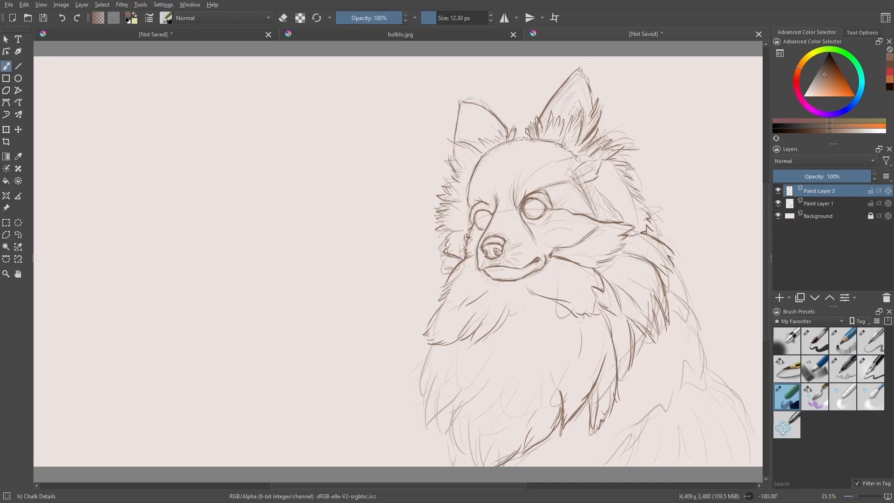
Step: Draw flowing fur strands across the middle, left and bottom of the chest, and clean up the ruff lines with the eraser
drag(548, 333, 545, 360)
mouse_move(545, 322)
mouse_down()
mouse_move(523, 349)
mouse_move(509, 344)
mouse_up()
mouse_move(521, 315)
mouse_down()
mouse_move(484, 355)
mouse_move(487, 390)
mouse_up()
drag(491, 363, 438, 416)
drag(432, 346, 418, 374)
drag(425, 370, 419, 391)
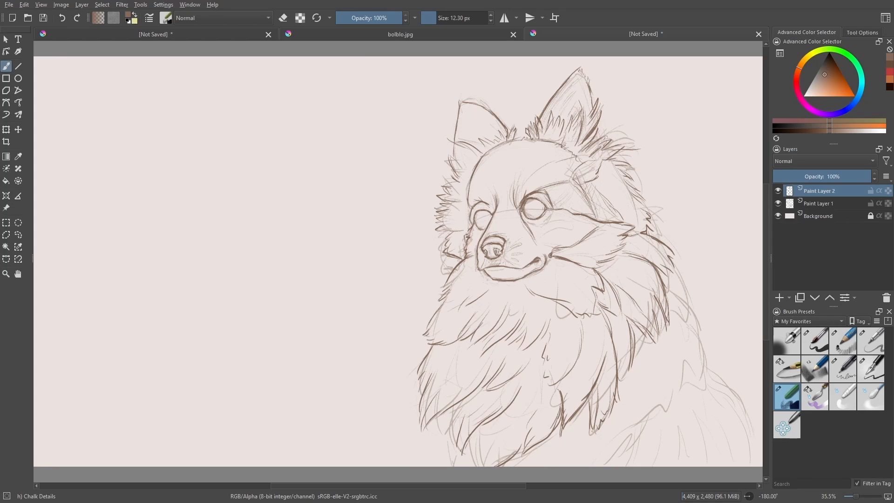
drag(449, 406, 451, 450)
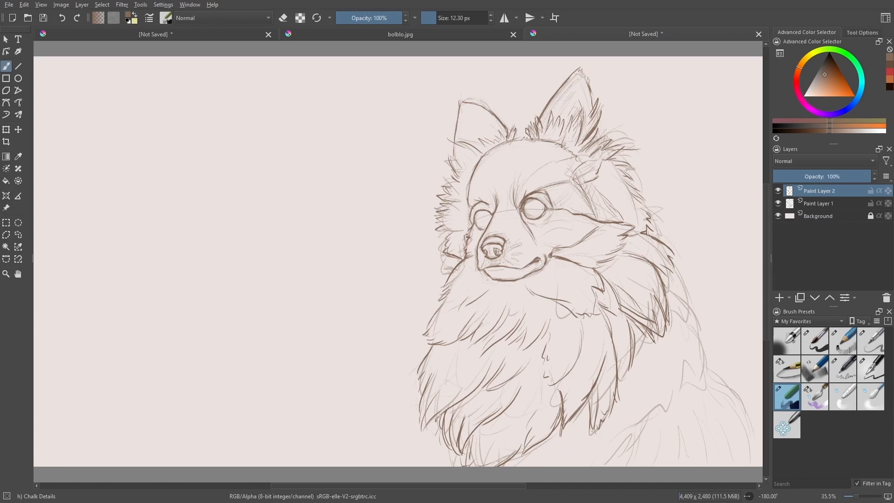
key(e)
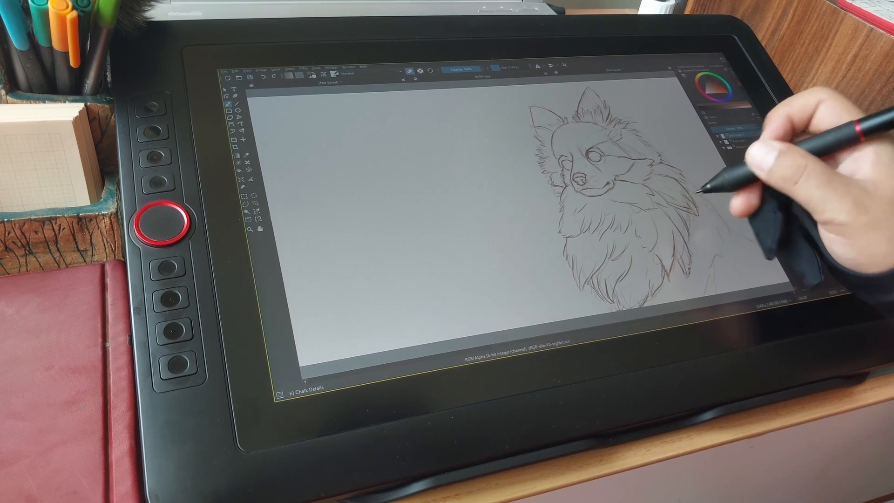
key(e)
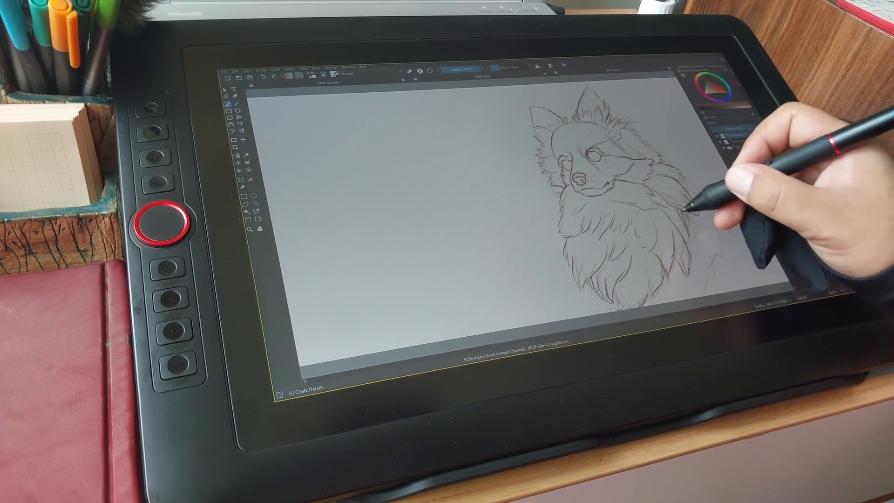
Step: Add a new paint layer beneath the line art and choose a colour for painting the dog
click(747, 186)
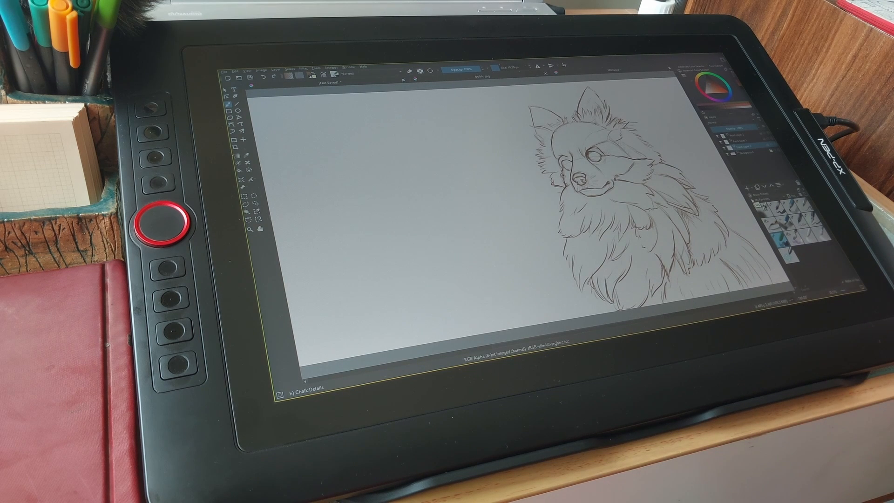
click(715, 88)
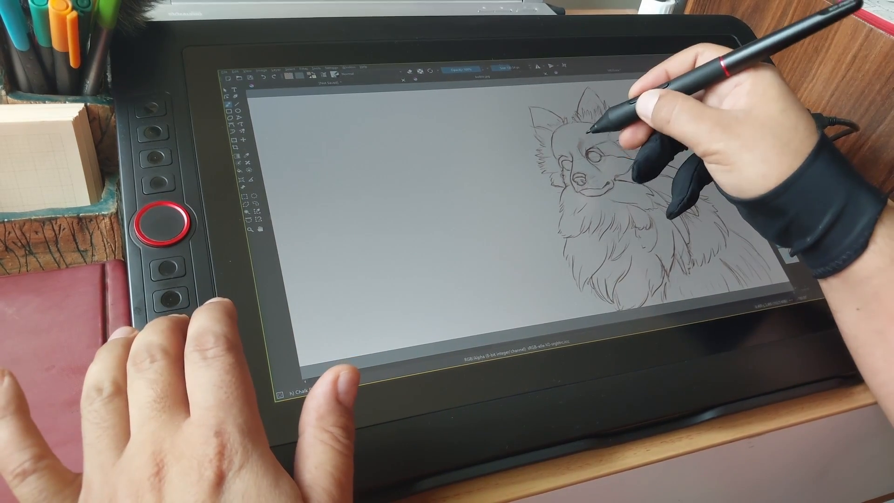
Step: Block in the face, left cheek fur and left ear in flat tan brown, using the SK-14 G BG-Shader TILT brush
drag(584, 134, 579, 147)
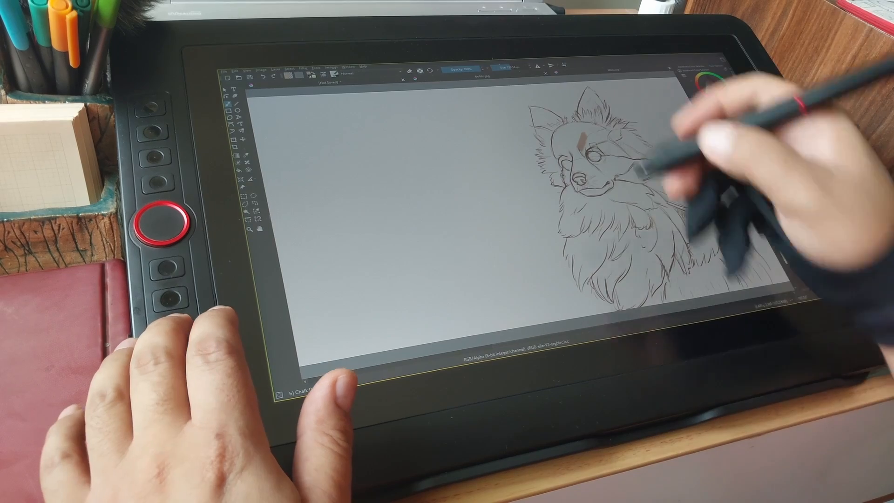
mouse_move(579, 122)
mouse_down()
mouse_move(583, 153)
mouse_move(596, 130)
mouse_move(604, 148)
mouse_move(586, 152)
mouse_move(596, 153)
mouse_move(594, 163)
mouse_move(613, 153)
mouse_move(580, 181)
mouse_move(577, 168)
mouse_move(573, 183)
mouse_move(570, 171)
mouse_move(562, 168)
mouse_up()
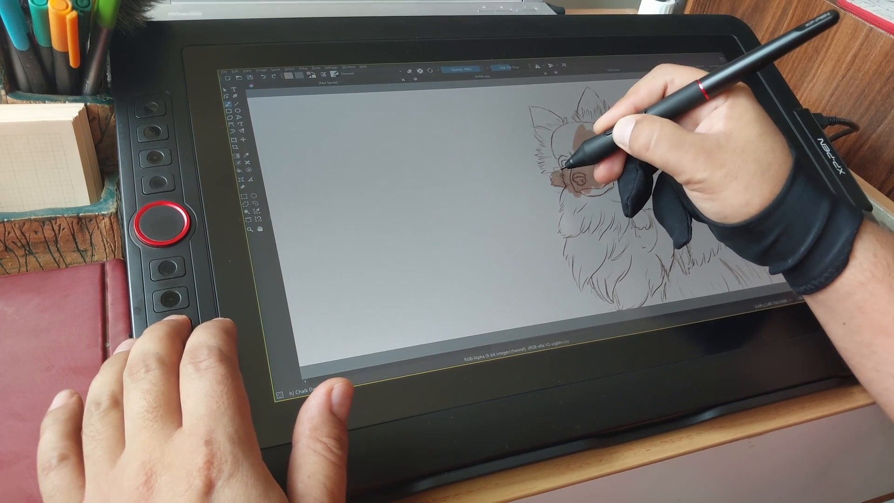
click(808, 230)
mouse_move(590, 148)
mouse_down()
mouse_move(551, 170)
mouse_move(564, 136)
mouse_up()
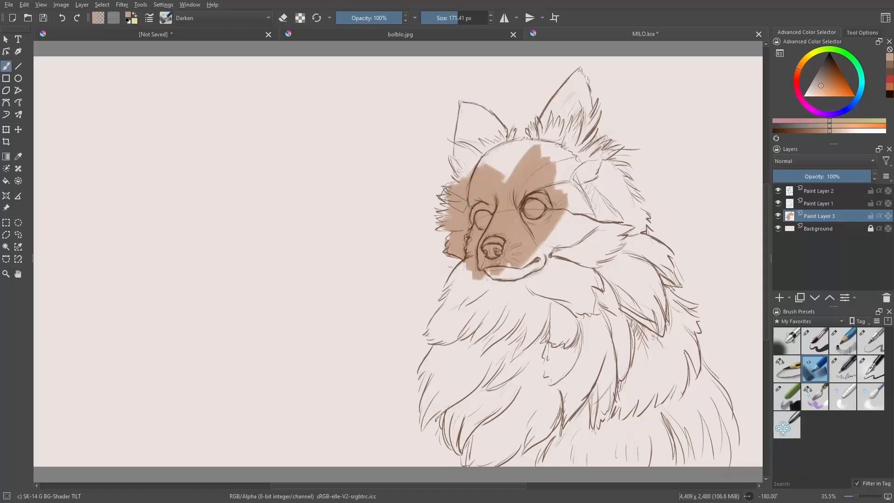
mouse_move(447, 205)
mouse_down()
mouse_move(465, 191)
mouse_move(473, 155)
mouse_move(492, 154)
mouse_move(497, 200)
mouse_move(517, 210)
mouse_move(483, 126)
mouse_move(513, 184)
mouse_move(491, 141)
mouse_move(500, 137)
mouse_move(514, 157)
mouse_move(469, 110)
mouse_move(465, 152)
mouse_up()
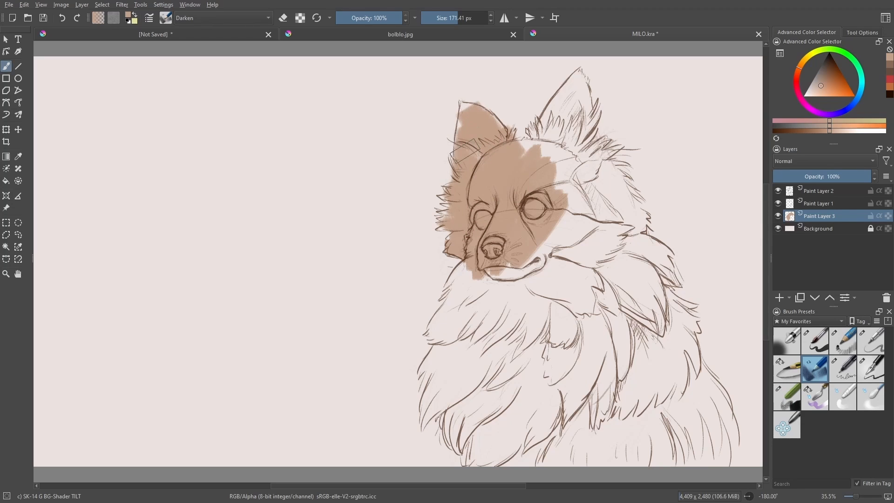
mouse_move(565, 114)
mouse_down()
mouse_move(533, 154)
mouse_move(514, 148)
mouse_move(527, 144)
mouse_move(535, 148)
mouse_move(475, 172)
mouse_move(461, 107)
mouse_up()
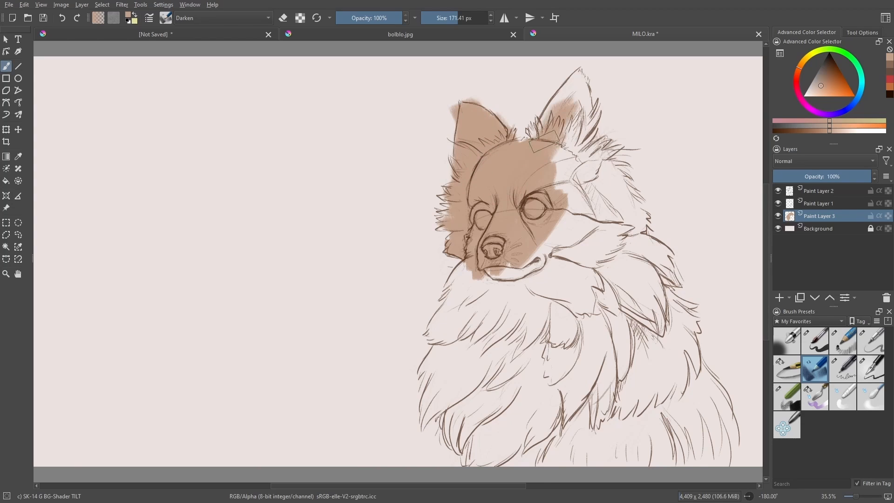
Step: Fill the right ear, the rest of the head, the ruff and the body with the flat tan base
mouse_move(559, 116)
mouse_down()
mouse_move(541, 133)
mouse_move(579, 84)
mouse_move(572, 178)
mouse_move(595, 178)
mouse_up()
mouse_move(610, 161)
mouse_down()
mouse_move(445, 353)
mouse_move(528, 380)
mouse_up()
mouse_move(619, 191)
mouse_down()
mouse_move(585, 446)
mouse_move(470, 414)
mouse_move(437, 373)
mouse_up()
mouse_move(628, 400)
mouse_down()
mouse_move(665, 449)
mouse_move(724, 444)
mouse_move(719, 400)
mouse_move(711, 413)
mouse_move(675, 354)
mouse_move(661, 395)
mouse_move(679, 326)
mouse_move(687, 333)
mouse_move(647, 218)
mouse_up()
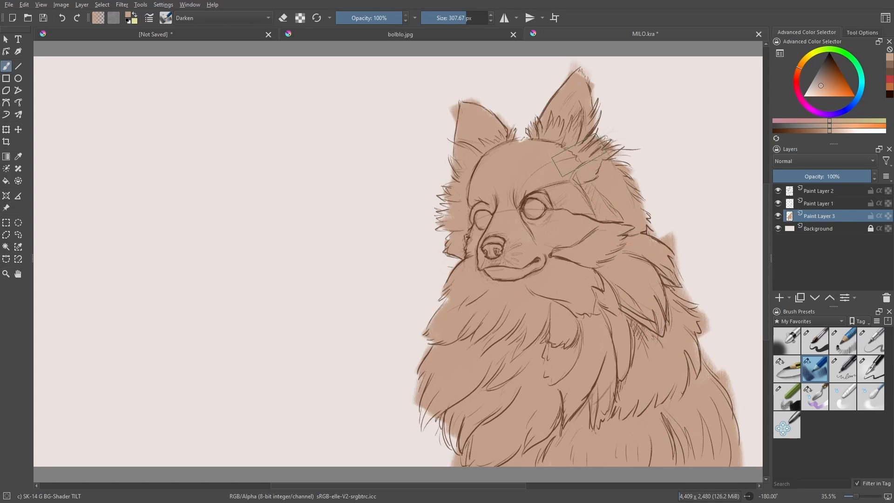
drag(451, 387, 465, 432)
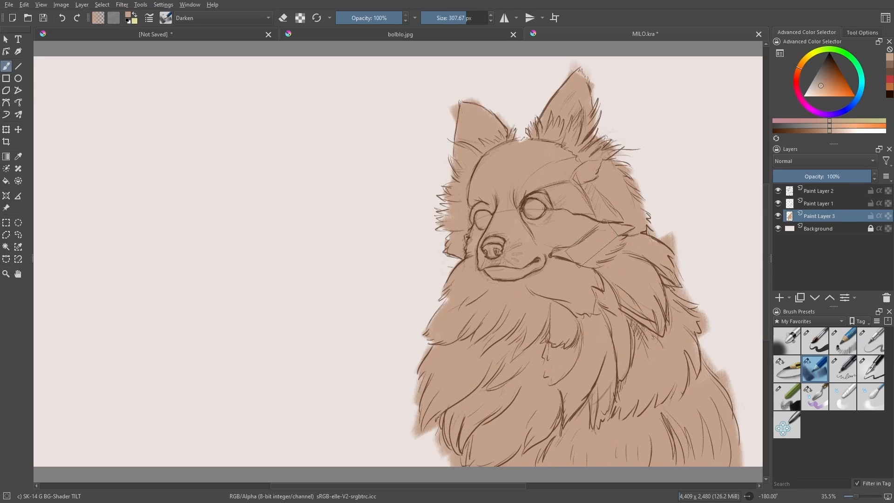
mouse_move(591, 170)
mouse_down()
mouse_move(594, 119)
mouse_move(571, 71)
mouse_move(566, 84)
mouse_up()
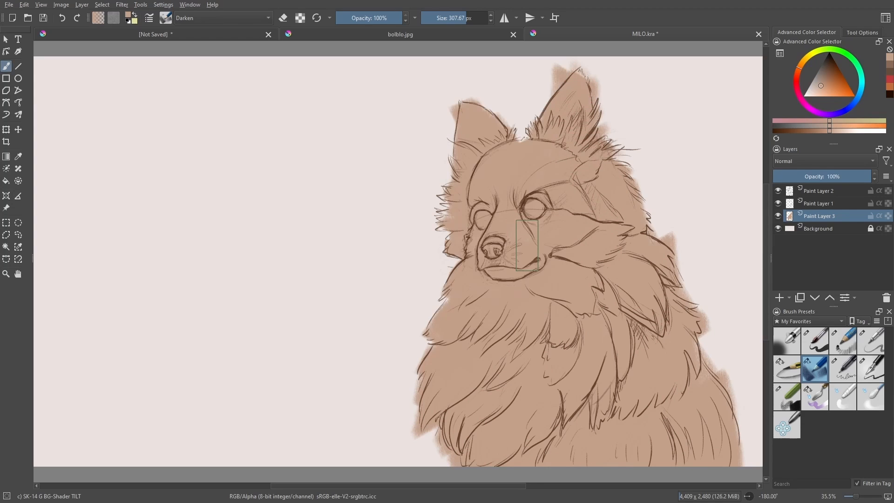
Step: Erase the tan paint spilling outside the dog's outline and turn on Preserve Alpha for the brush
drag(566, 136, 573, 141)
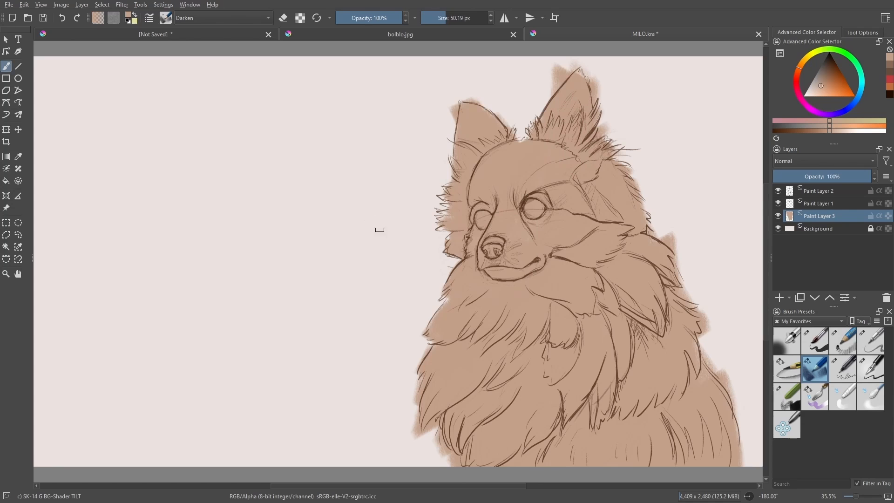
key(e)
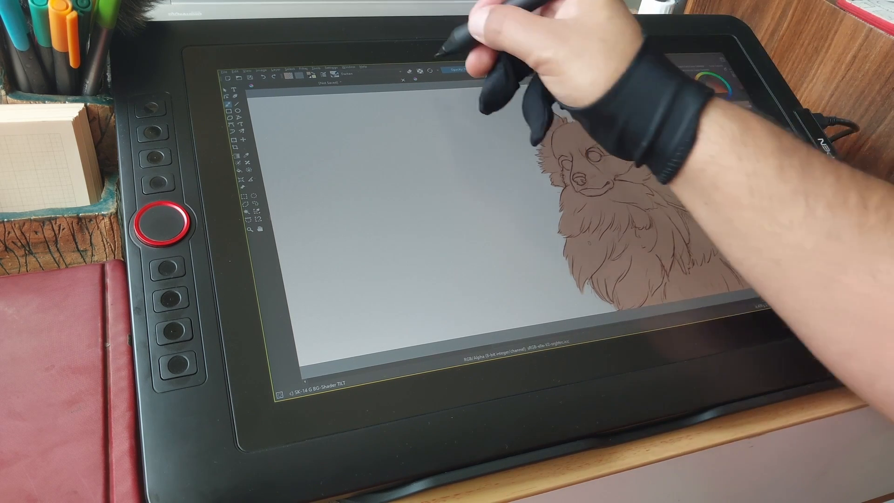
click(420, 72)
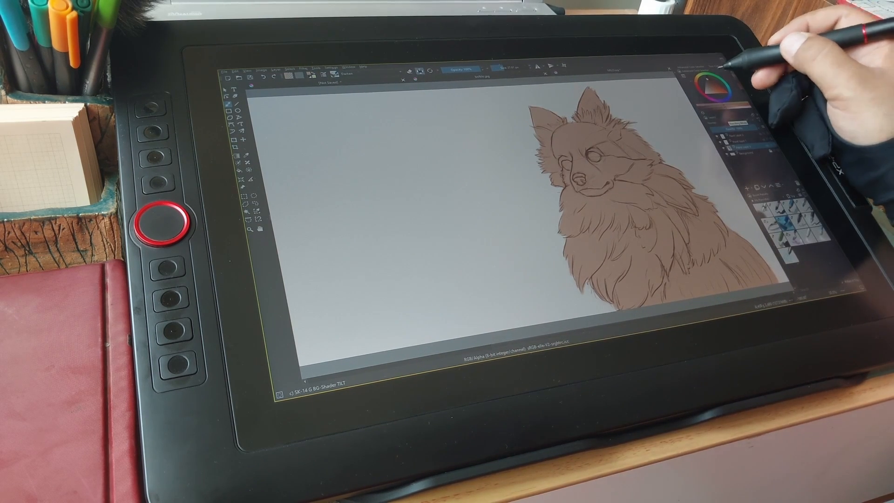
Step: Choose an orange-brown and paint the stripe down the forehead and the fur of the left cheek
click(718, 86)
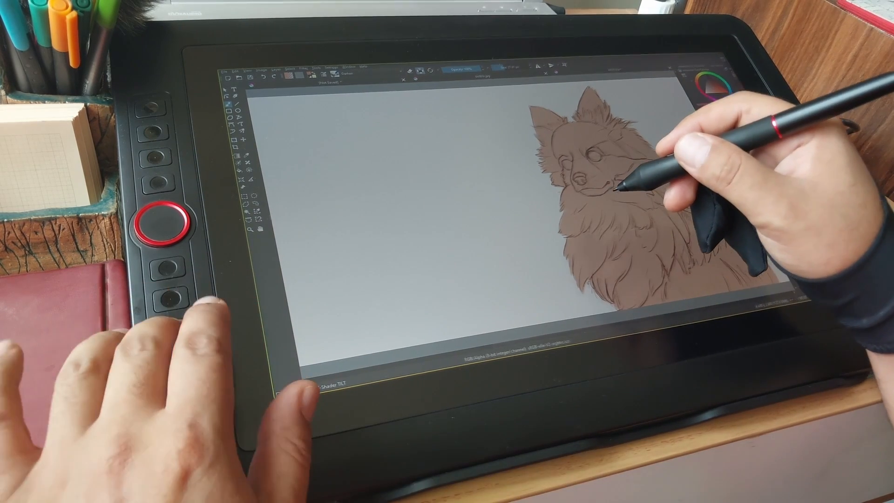
key(shift)
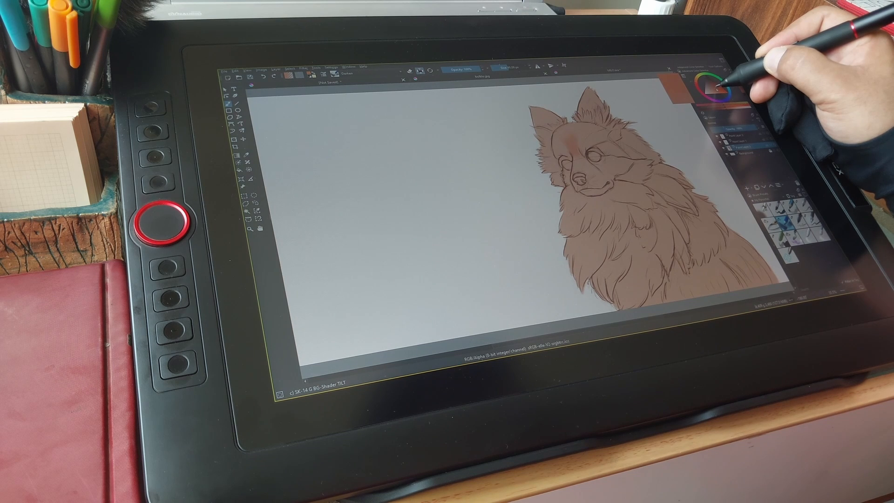
mouse_move(579, 140)
mouse_down()
mouse_move(564, 130)
mouse_move(577, 152)
mouse_move(558, 138)
mouse_move(576, 152)
mouse_move(557, 136)
mouse_move(572, 145)
mouse_move(577, 134)
mouse_move(572, 122)
mouse_move(571, 139)
mouse_move(575, 123)
mouse_move(564, 118)
mouse_move(552, 135)
mouse_move(546, 121)
mouse_move(548, 145)
mouse_move(539, 127)
mouse_move(552, 135)
mouse_move(552, 118)
mouse_move(563, 121)
mouse_move(539, 126)
mouse_move(551, 132)
mouse_move(541, 127)
mouse_move(545, 150)
mouse_move(554, 149)
mouse_move(542, 154)
mouse_move(552, 145)
mouse_move(558, 163)
mouse_move(564, 157)
mouse_move(548, 145)
mouse_move(574, 160)
mouse_move(560, 170)
mouse_move(569, 175)
mouse_move(566, 155)
mouse_move(568, 177)
mouse_move(557, 162)
mouse_up()
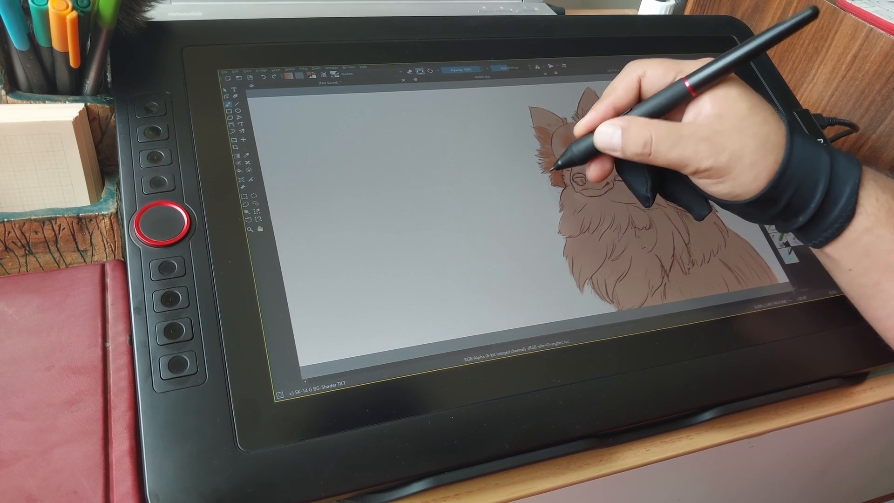
mouse_move(590, 138)
mouse_down()
mouse_move(598, 139)
mouse_move(584, 143)
mouse_up()
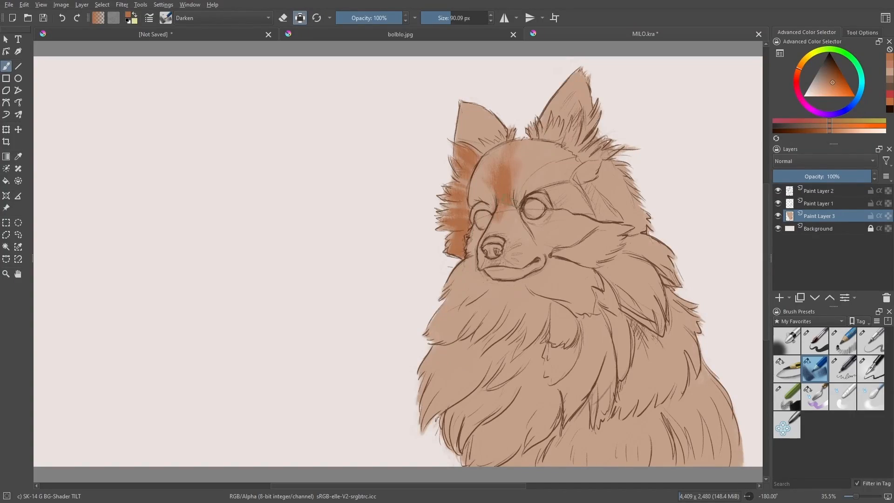
Step: Touch up Paint Layer 1 with the eraser, then paint orange-brown fur on the ears, brow and right side of the head on Paint Layer 3
click(831, 203)
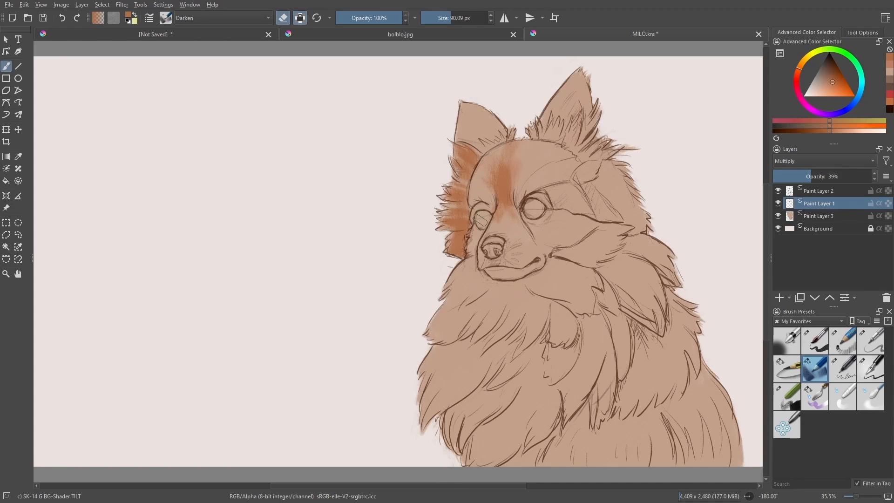
key(Page_Down)
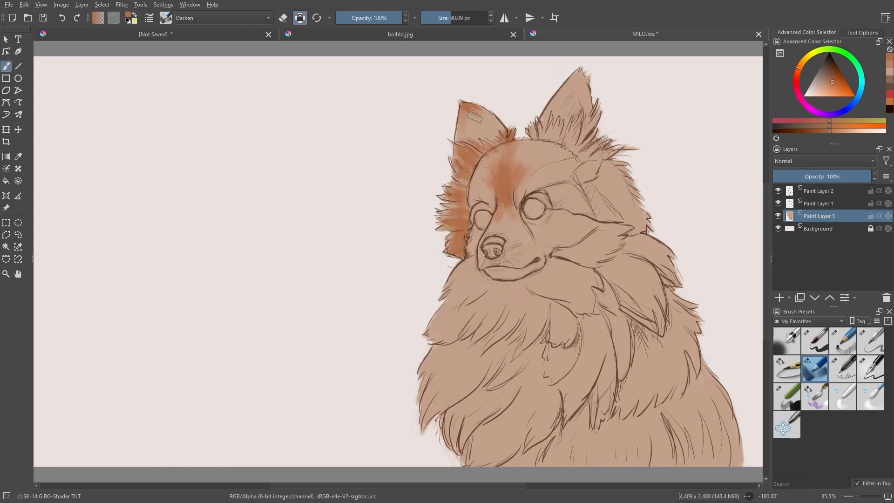
mouse_move(547, 134)
mouse_down()
mouse_move(590, 138)
mouse_move(623, 188)
mouse_move(620, 206)
mouse_move(595, 206)
mouse_move(608, 221)
mouse_move(587, 188)
mouse_move(587, 218)
mouse_move(557, 196)
mouse_move(573, 199)
mouse_move(548, 211)
mouse_move(535, 203)
mouse_move(537, 213)
mouse_move(523, 190)
mouse_move(531, 245)
mouse_up()
drag(543, 184, 570, 164)
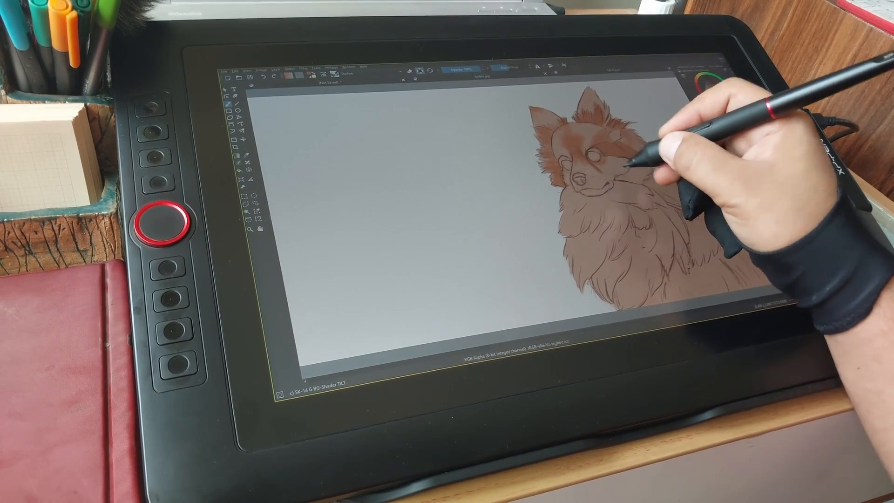
Step: Choose a deeper reddish brown and darken the forehead, the eye surrounds and the inside of the right ear
click(705, 83)
drag(581, 151, 580, 146)
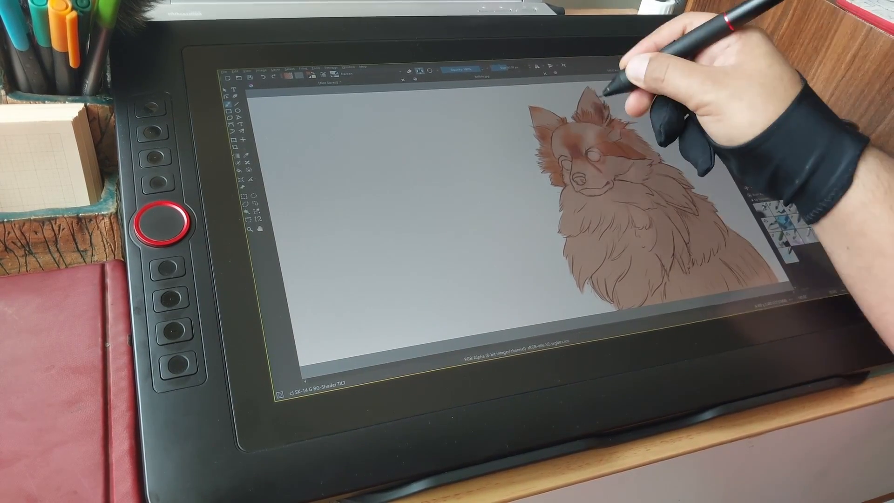
click(704, 83)
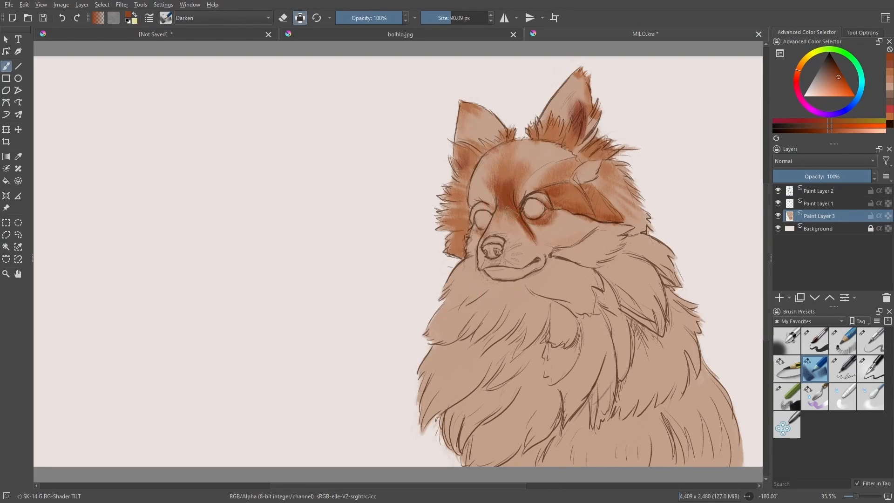
Step: Paint the dog's shoulder, back and lower right body in orange-brown, with darker shading beside the ruff
mouse_move(636, 326)
mouse_down()
mouse_move(633, 381)
mouse_move(619, 414)
mouse_move(671, 293)
mouse_move(627, 427)
mouse_move(580, 425)
mouse_up()
drag(644, 423, 677, 463)
drag(631, 461, 617, 443)
drag(710, 393, 738, 460)
click(888, 71)
drag(682, 328, 693, 307)
mouse_move(638, 402)
mouse_down()
mouse_move(659, 401)
mouse_move(663, 336)
mouse_move(705, 436)
mouse_move(709, 398)
mouse_move(696, 454)
mouse_move(614, 469)
mouse_move(601, 425)
mouse_move(614, 418)
mouse_move(584, 445)
mouse_move(683, 394)
mouse_move(658, 446)
mouse_up()
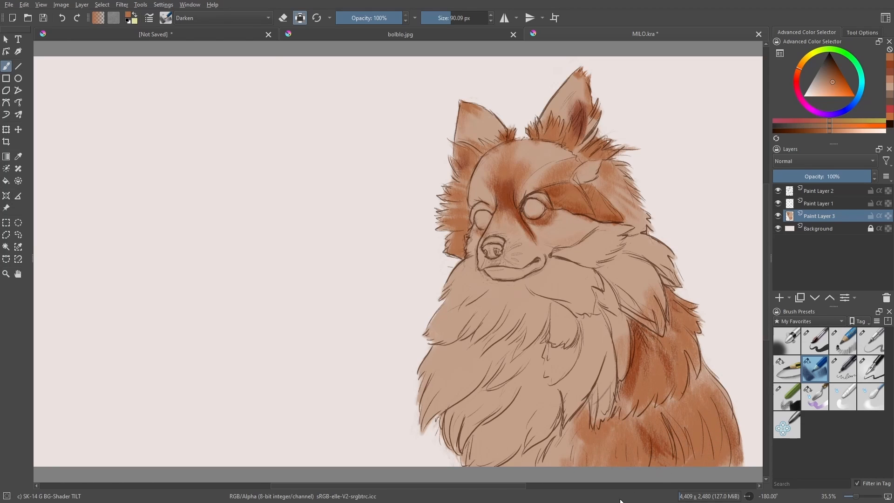
Step: Set the brush blending mode to Normal and paint the muzzle, right cheek and right side of the ruff pale beige
click(222, 17)
click(229, 73)
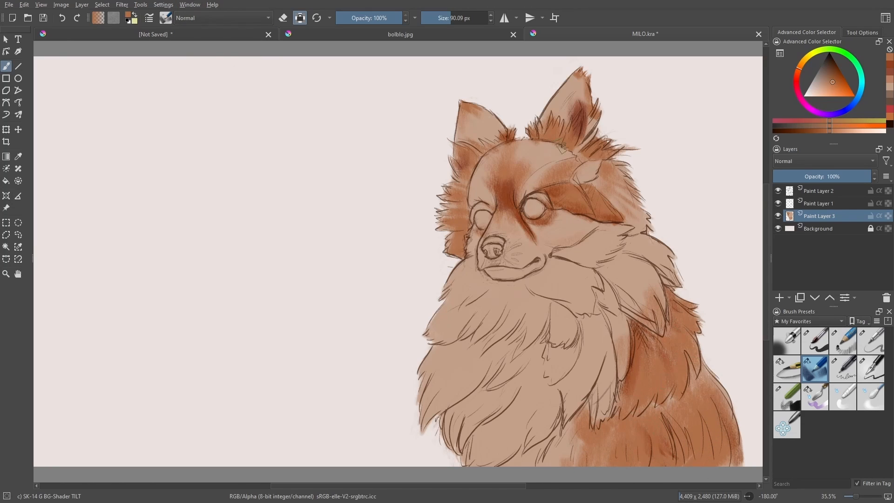
drag(821, 79, 816, 84)
click(811, 89)
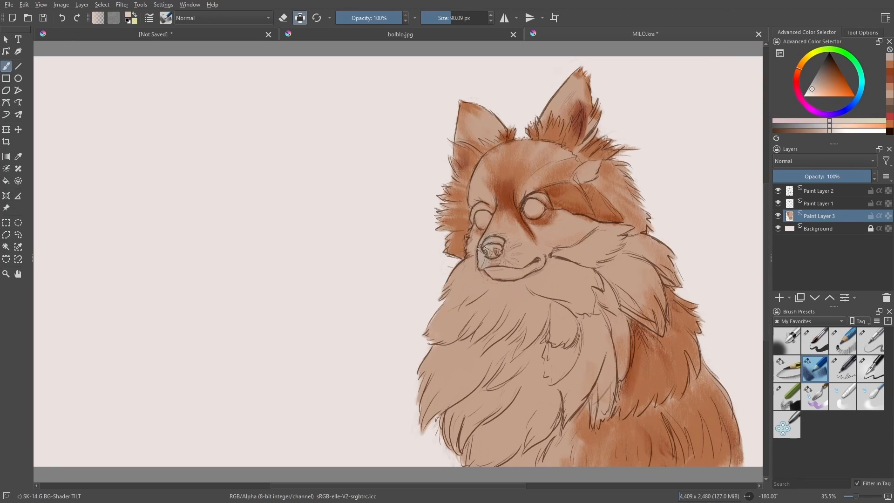
drag(490, 242, 484, 260)
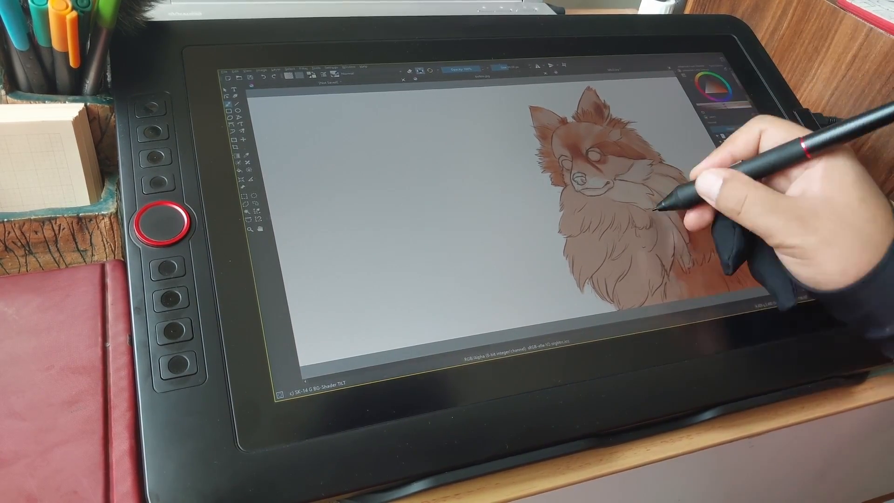
drag(605, 354, 596, 419)
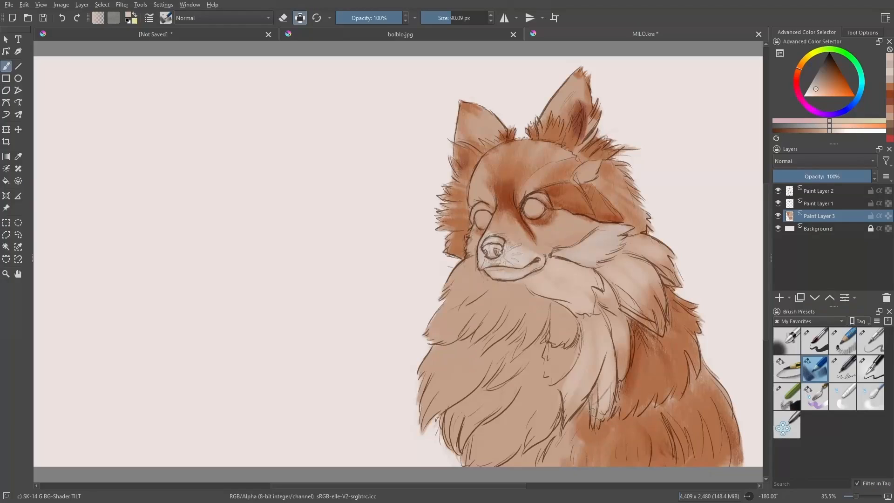
Step: Extend the pale beige down the middle of the chest to the lower edge of the canvas
drag(558, 344, 535, 432)
drag(572, 317, 535, 418)
drag(558, 451, 508, 462)
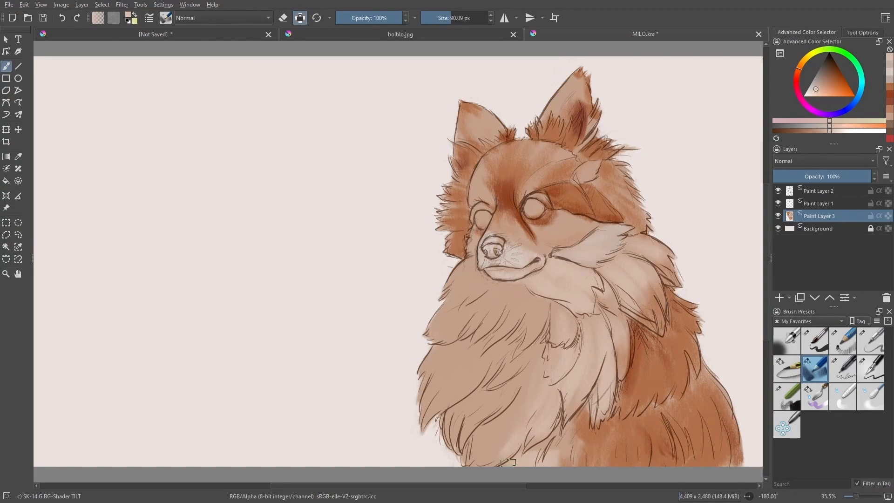
Step: Choose a lighter cream, enlarge the brush to about 205 px and paint the left and centre of the chest ruff
click(811, 92)
drag(535, 363, 484, 451)
shift+drag(530, 296, 549, 296)
drag(531, 354, 465, 442)
mouse_move(465, 410)
mouse_down()
mouse_move(459, 272)
mouse_move(485, 326)
mouse_move(488, 373)
mouse_up()
mouse_move(524, 319)
mouse_down()
mouse_move(474, 412)
mouse_move(468, 450)
mouse_up()
drag(516, 424, 500, 457)
drag(540, 288, 512, 351)
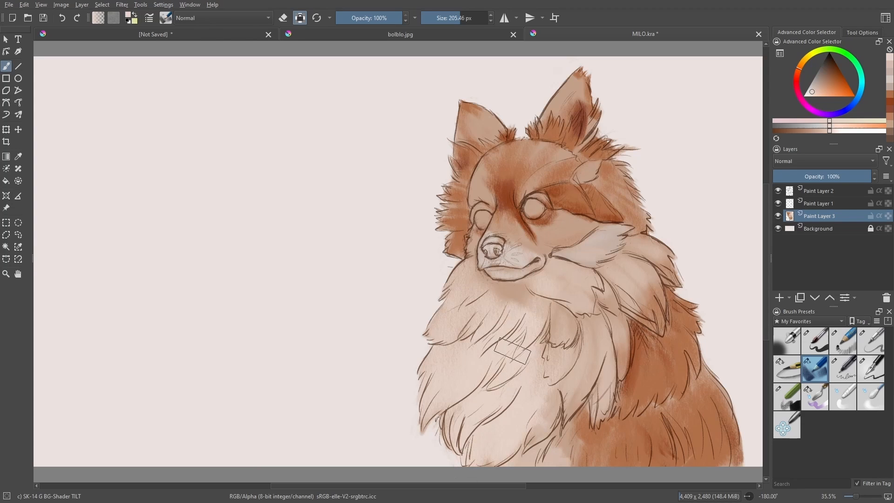
Step: Even out the cream over the centre of the chest and the fur just below the chin
drag(564, 326, 561, 417)
drag(585, 384, 566, 425)
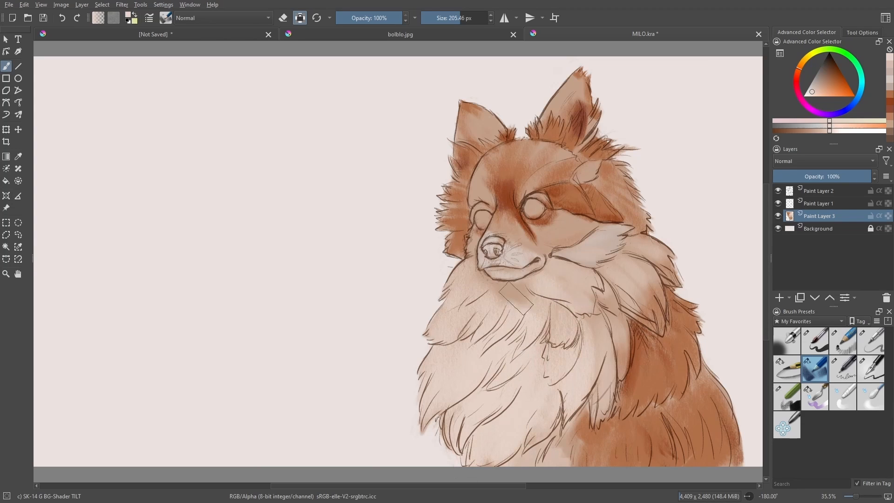
drag(500, 306, 510, 294)
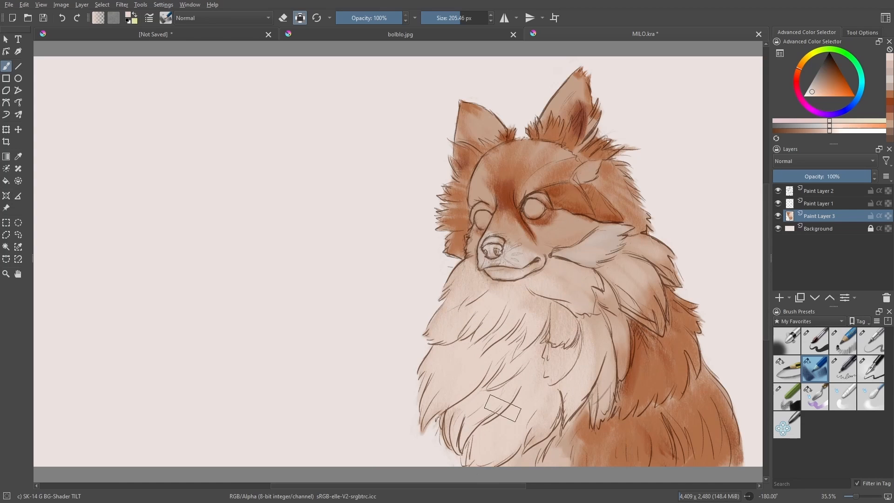
Step: Lighten the right side of the ruff, then add cream highlights to the inner ears and brows with a smaller brush
drag(590, 300, 607, 351)
mouse_move(607, 282)
mouse_down()
mouse_move(619, 339)
mouse_move(648, 313)
mouse_up()
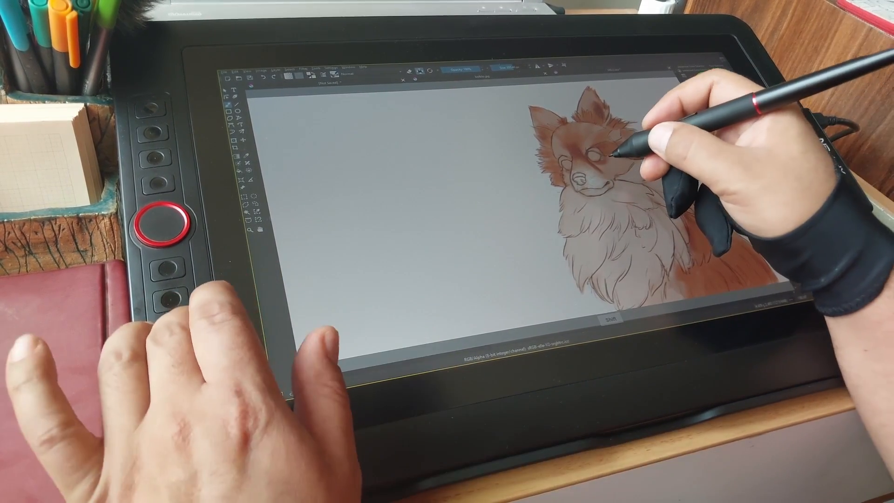
key(shift)
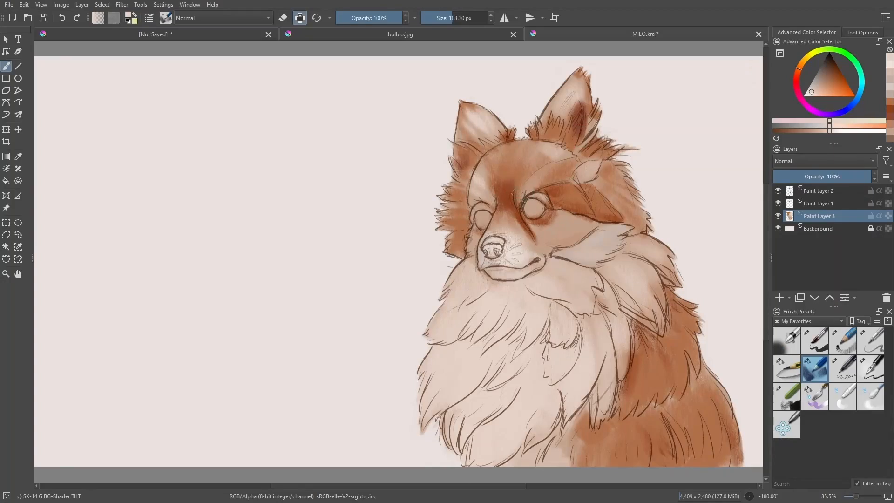
drag(512, 192, 522, 189)
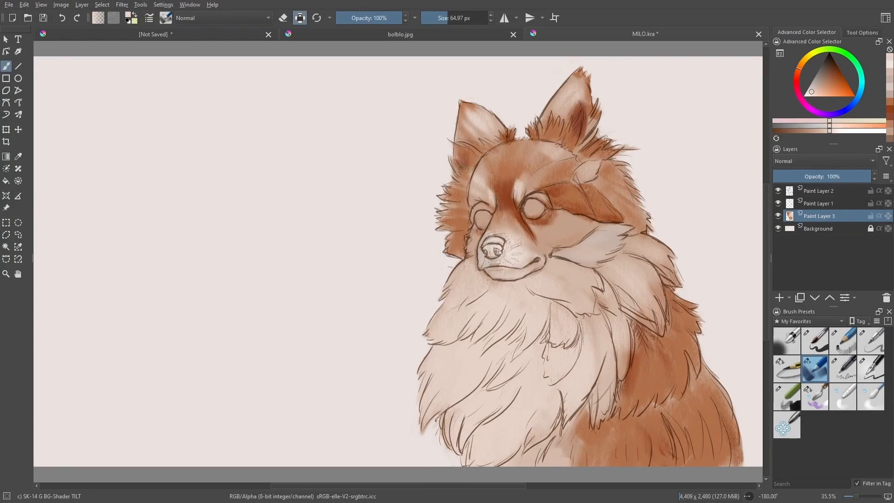
Step: Paint the nose and mouth line dark brown, fill both eyes near-black with the Chalk Details brush, and choose a pale blue
ctrl+click(497, 243)
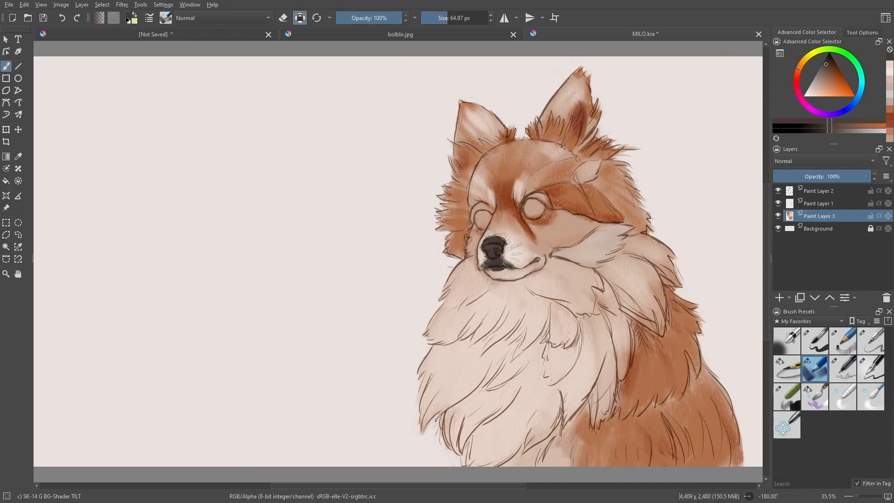
drag(523, 248, 500, 240)
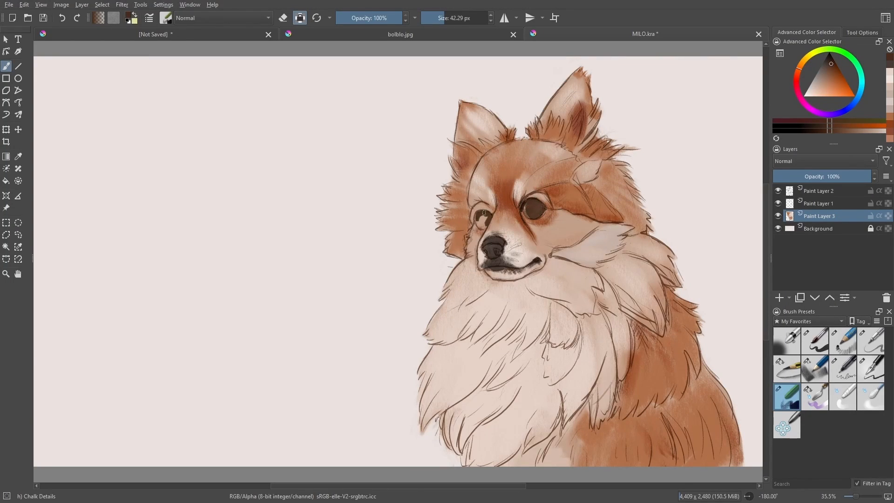
drag(833, 70, 829, 55)
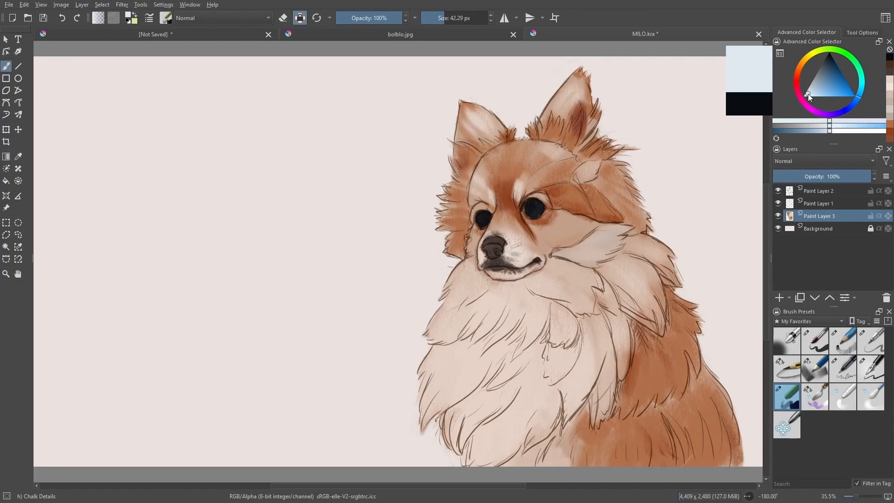
Step: Add pale blue highlights to both eyes and refine the muzzle and mouth markings with dark brown
click(808, 92)
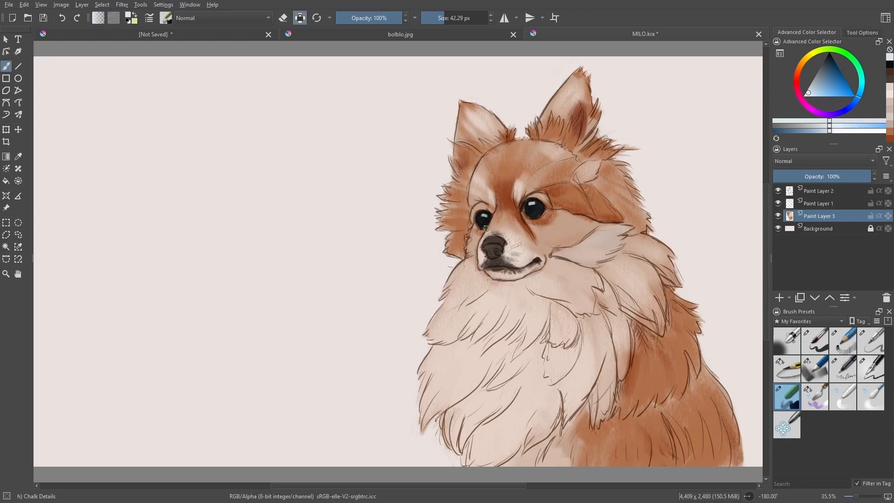
click(886, 71)
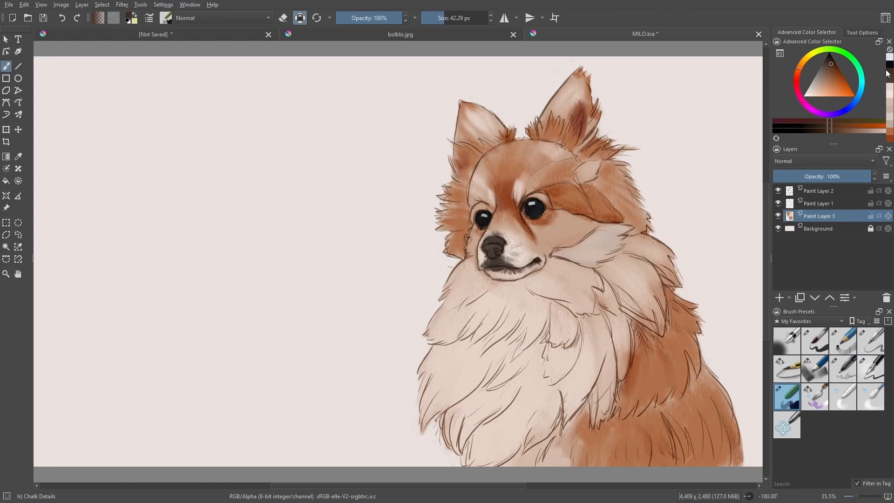
click(890, 107)
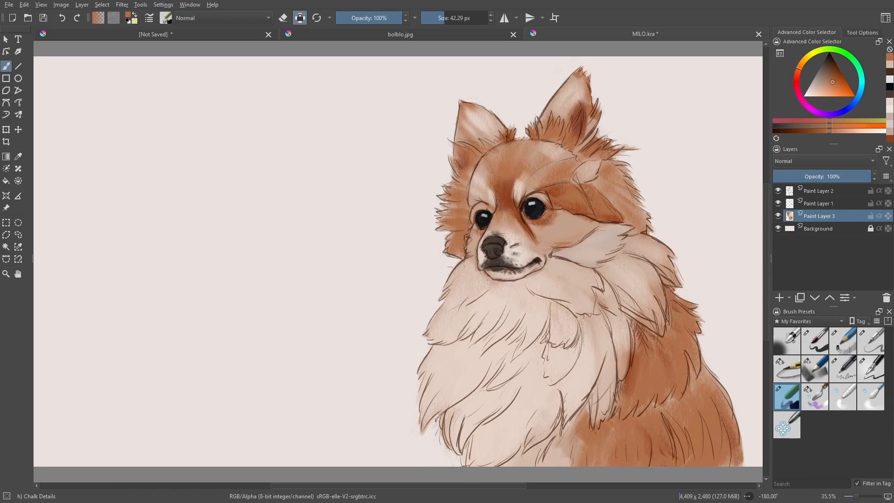
Step: Shade the facial fur with a deeper reddish orange, sample dark brown from beside the eye, and save the document
click(889, 138)
drag(461, 225, 468, 232)
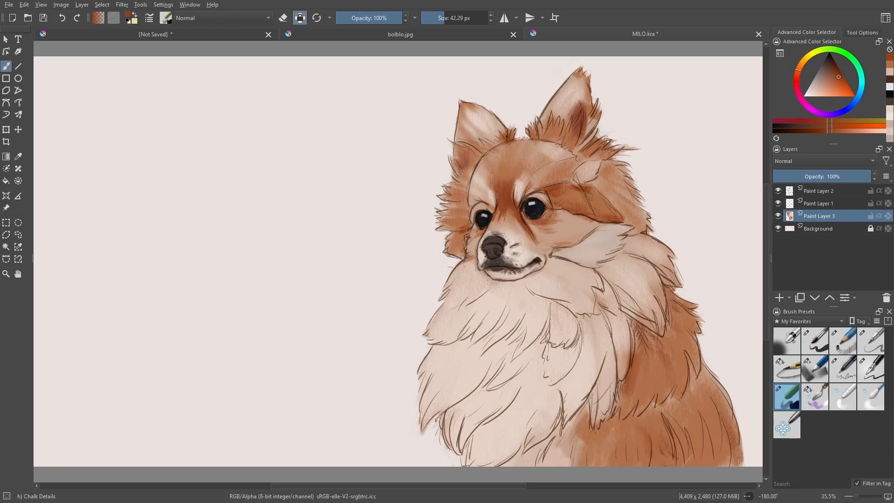
ctrl+click(526, 225)
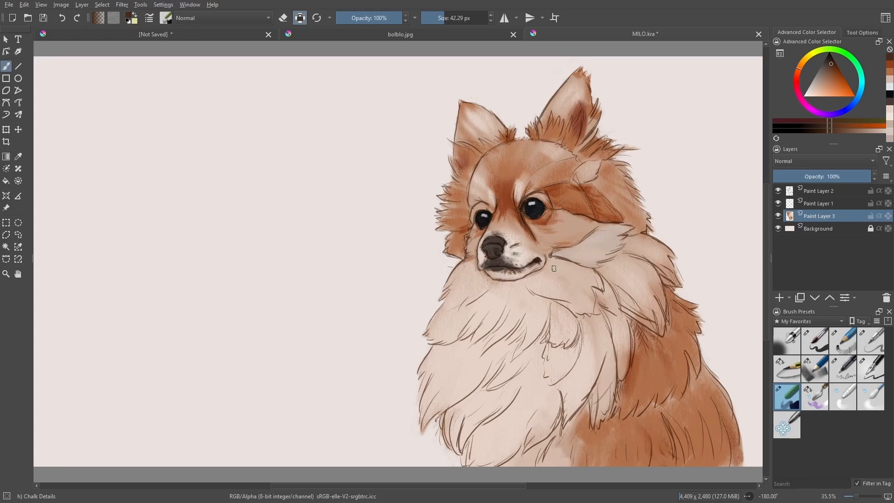
key(ctrl+s)
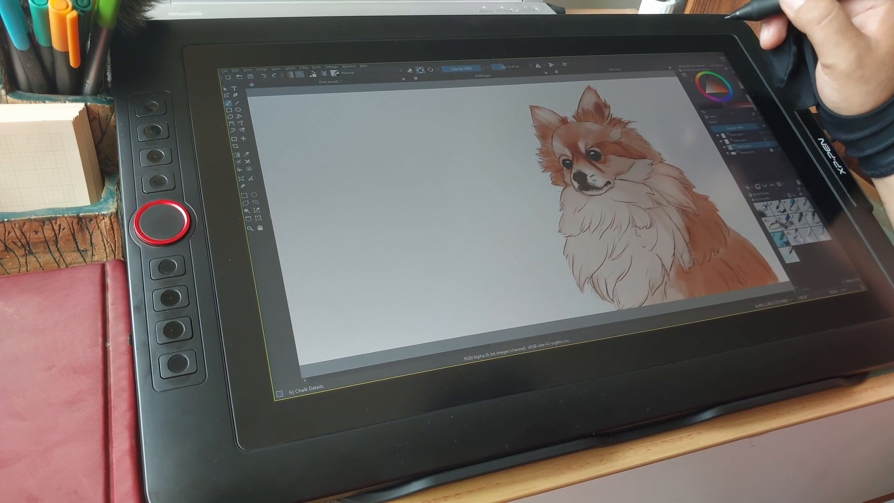
Step: Start a colour fill layer directly above the Background layer and choose a dark blue as its colour
click(744, 152)
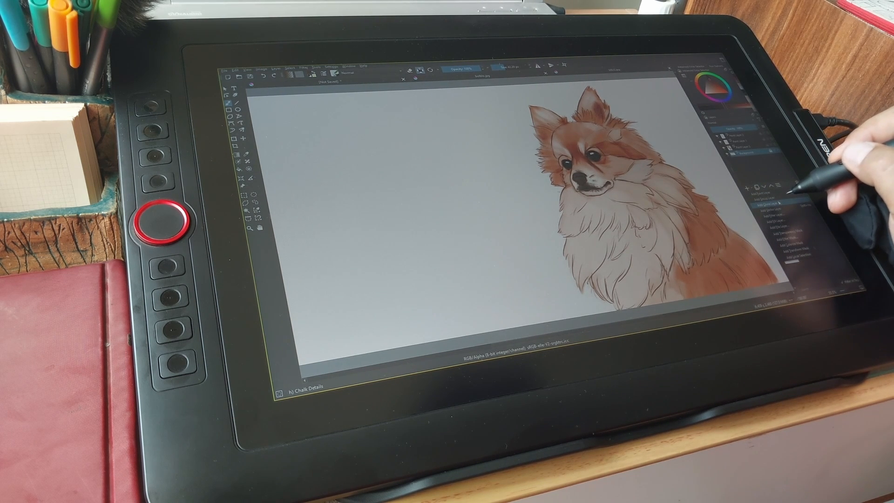
click(777, 222)
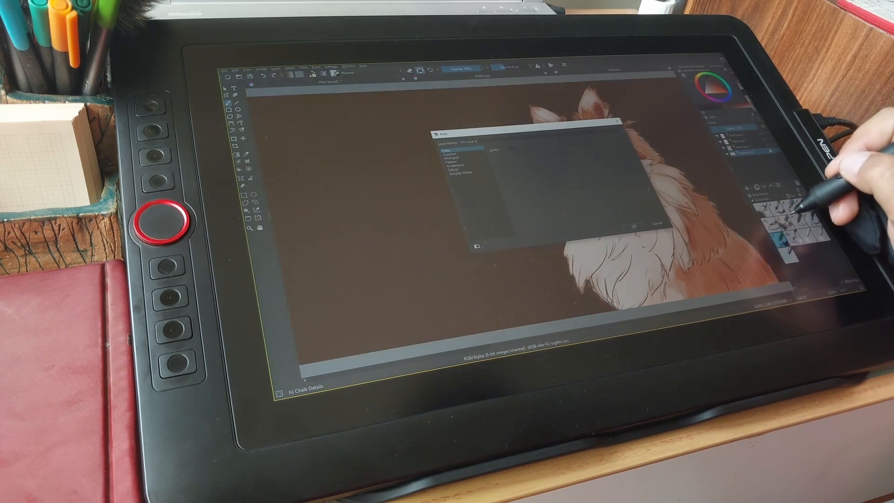
click(512, 150)
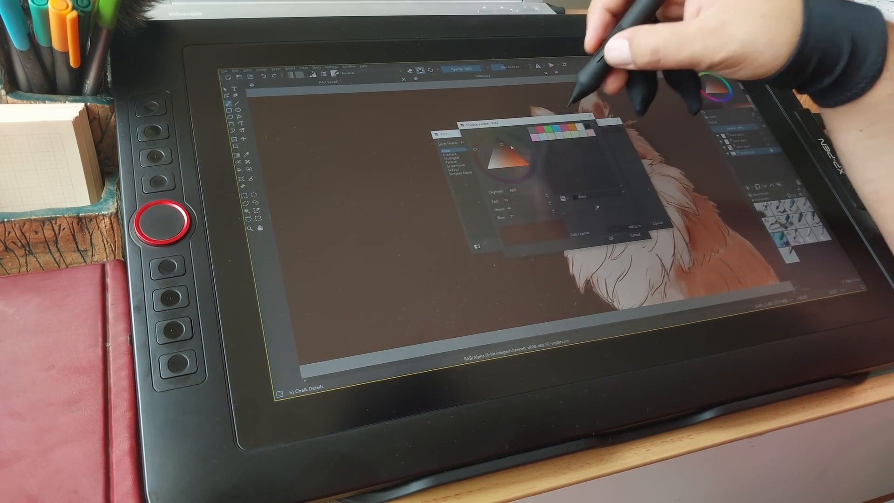
click(532, 170)
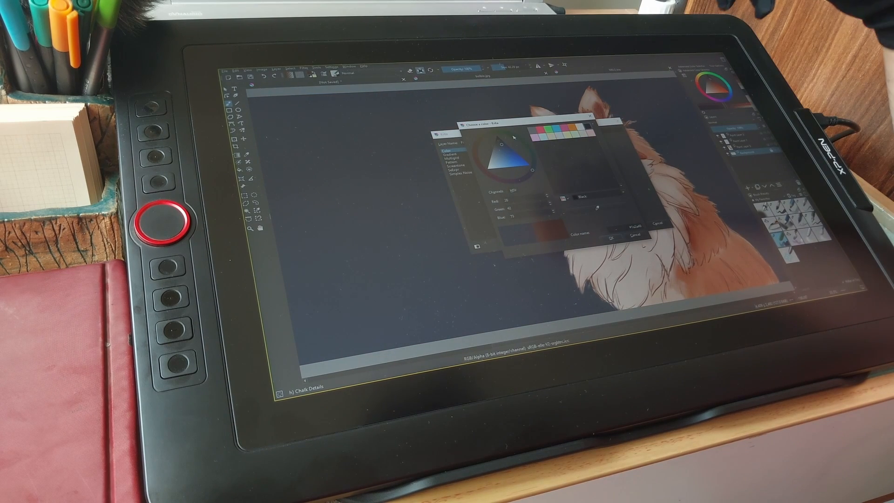
click(505, 157)
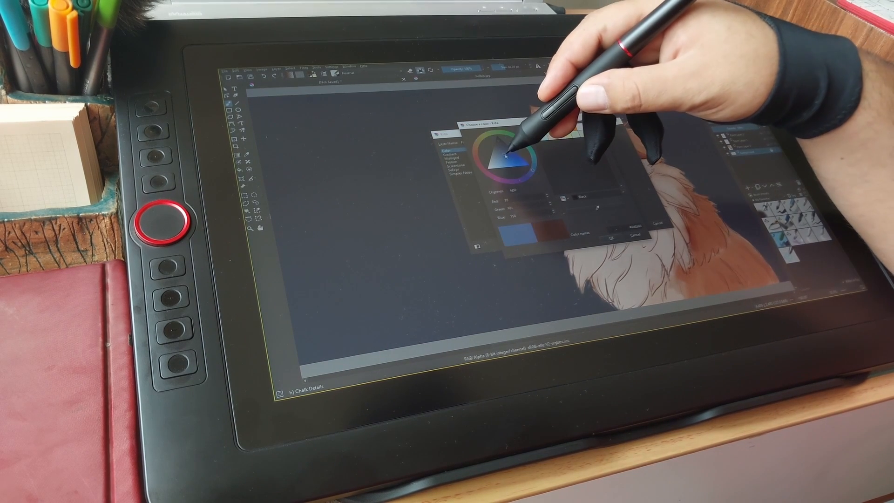
click(503, 152)
drag(502, 151, 500, 149)
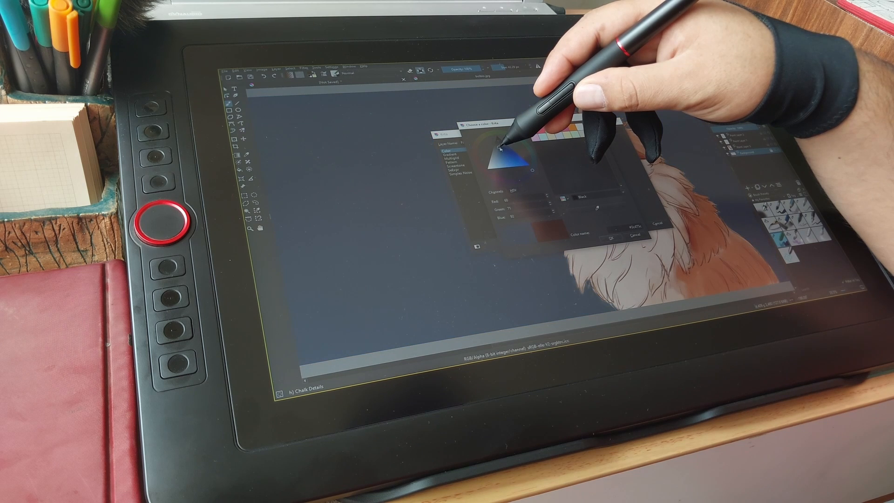
drag(500, 148, 501, 150)
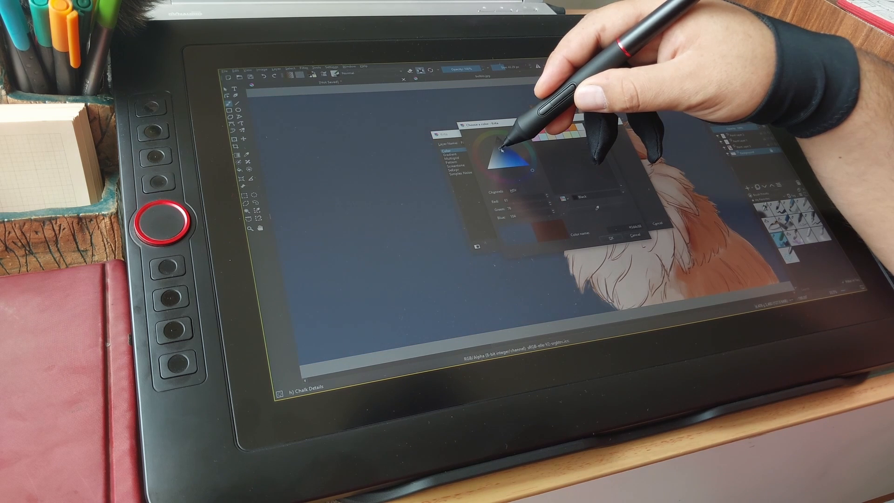
click(611, 238)
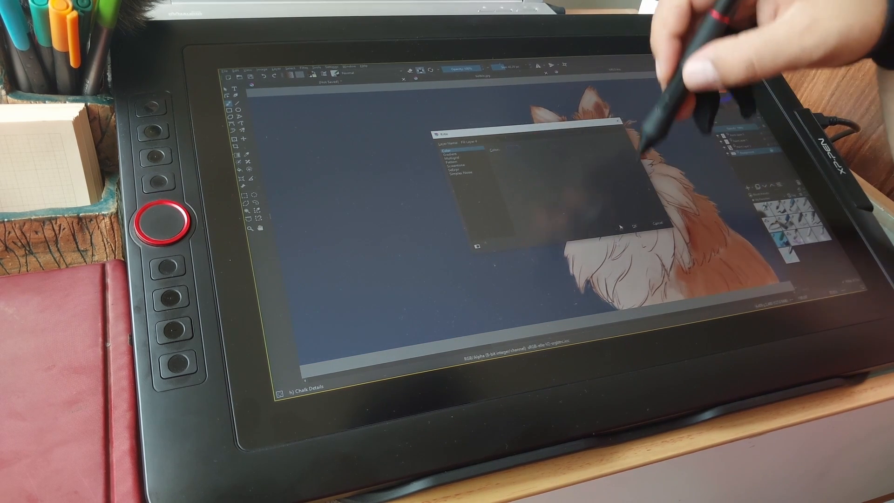
Step: Move the fill layer dialog off the dog, adjust the fill colour to #465571, and create the layer
drag(558, 124, 392, 138)
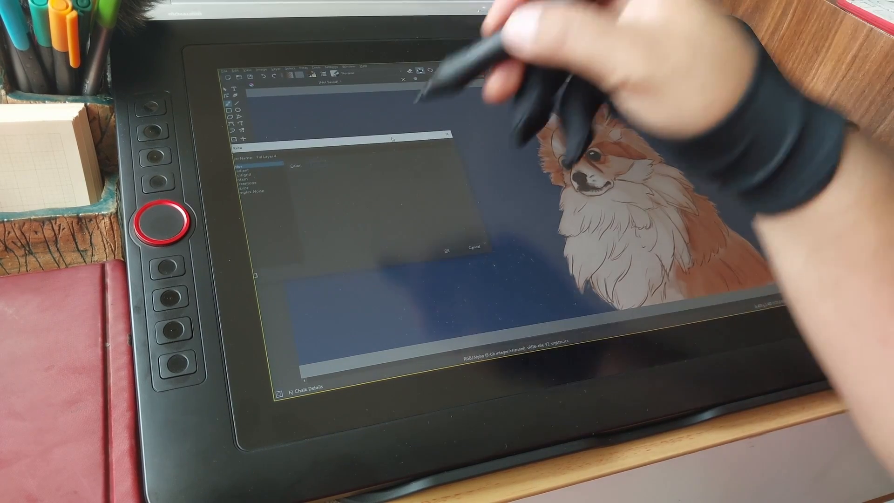
click(313, 164)
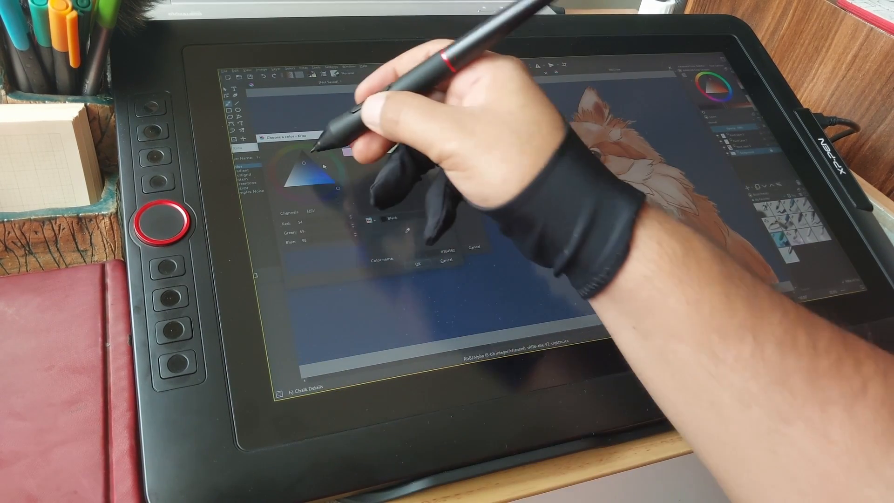
click(305, 173)
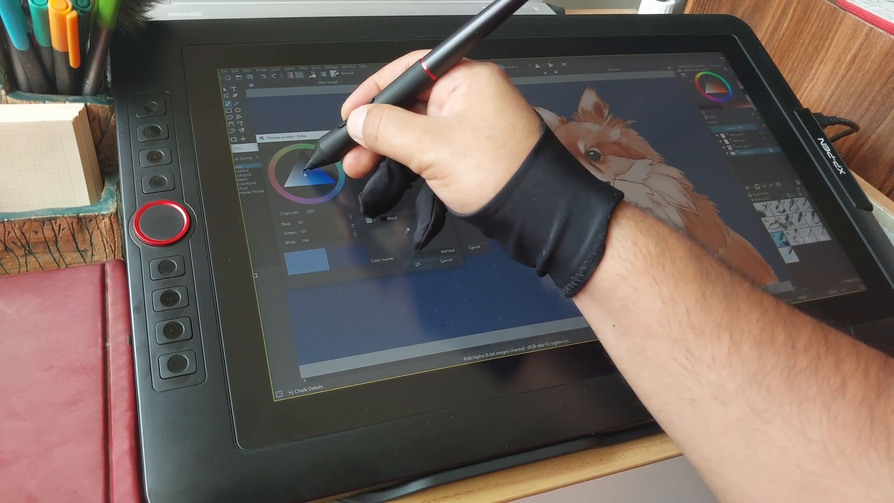
click(303, 166)
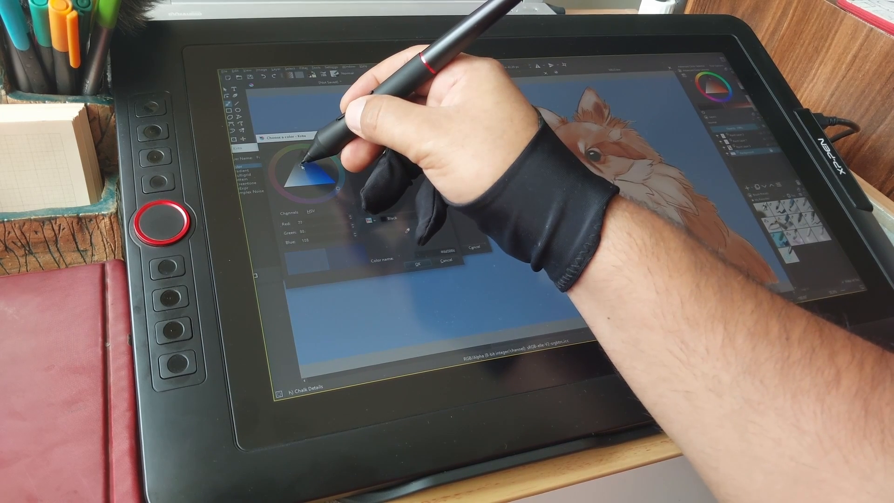
click(305, 162)
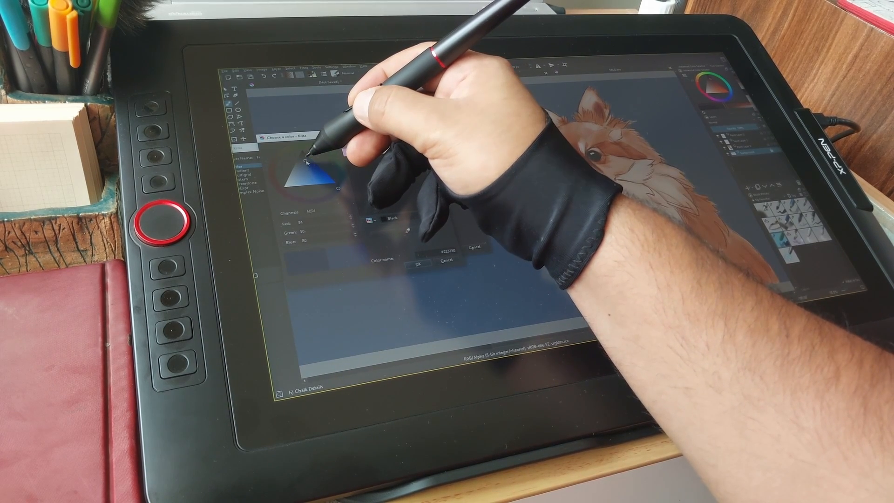
click(303, 163)
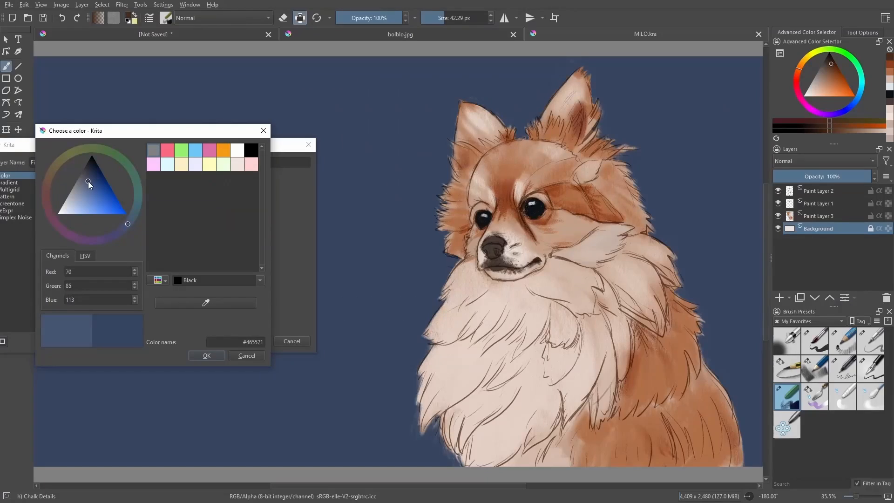
click(88, 180)
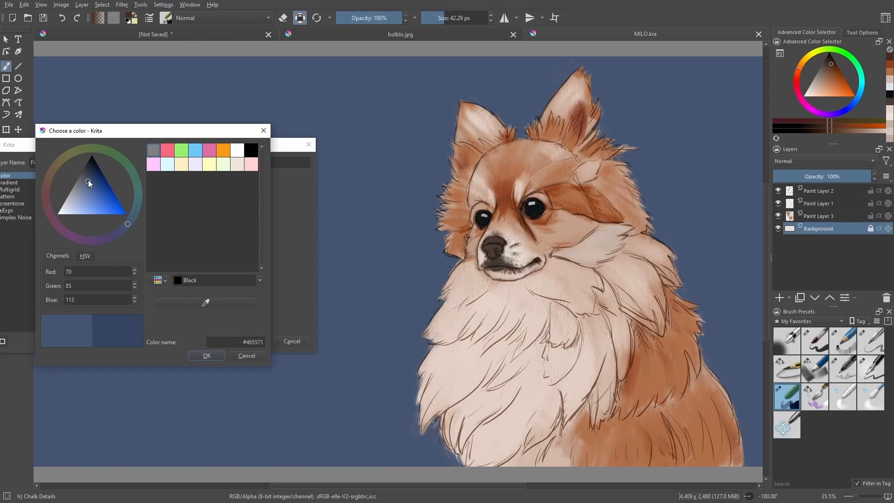
click(209, 355)
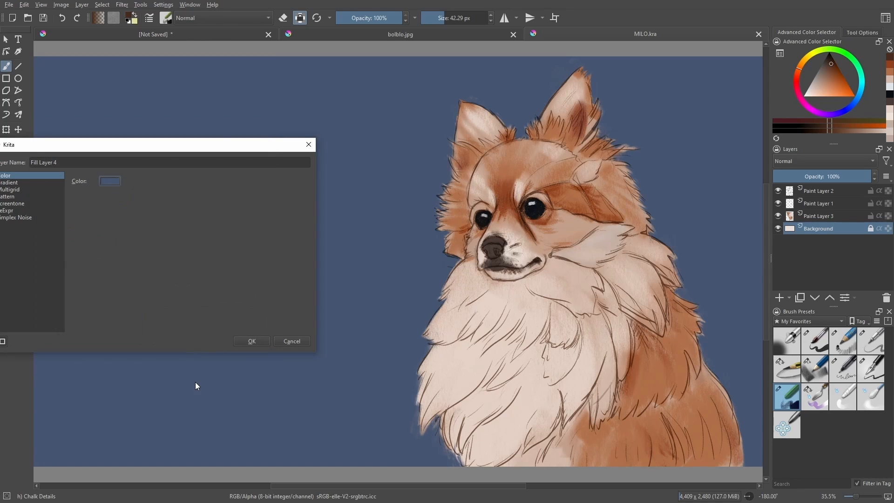
click(255, 342)
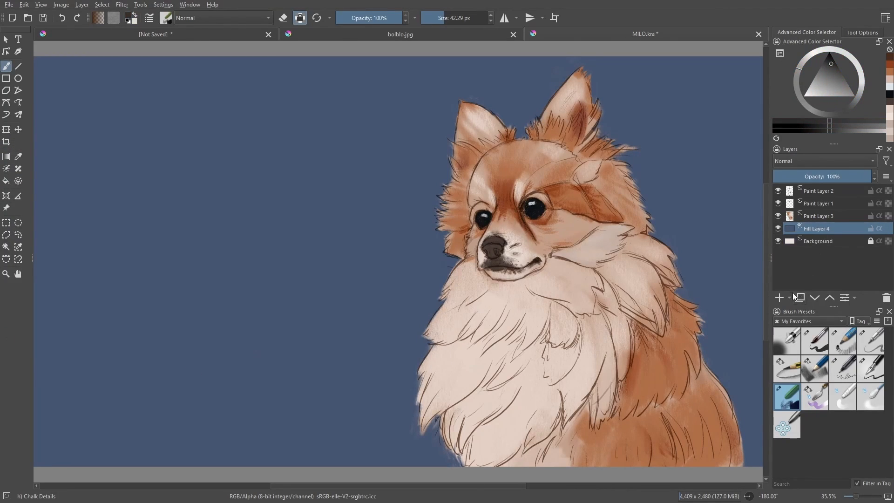
Step: Add a paint layer above the fill layer, choose the SK-14 G BG-Shader TILT brush and sample the background blue
click(780, 299)
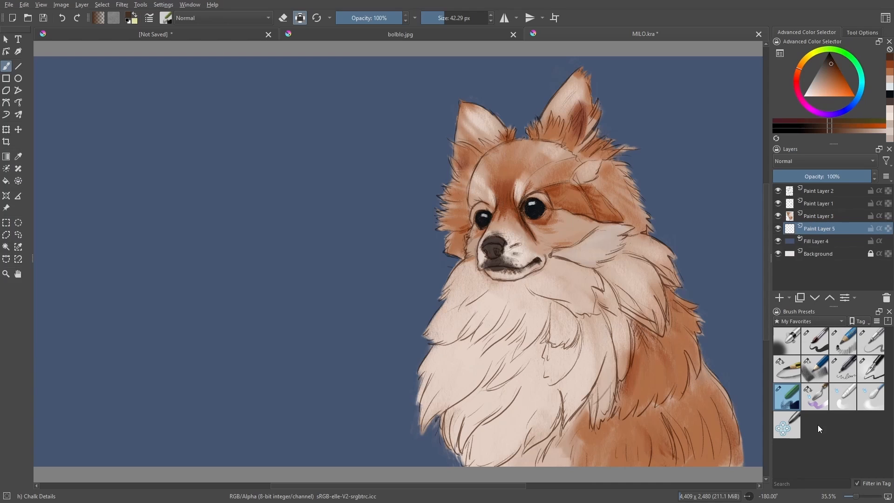
click(818, 375)
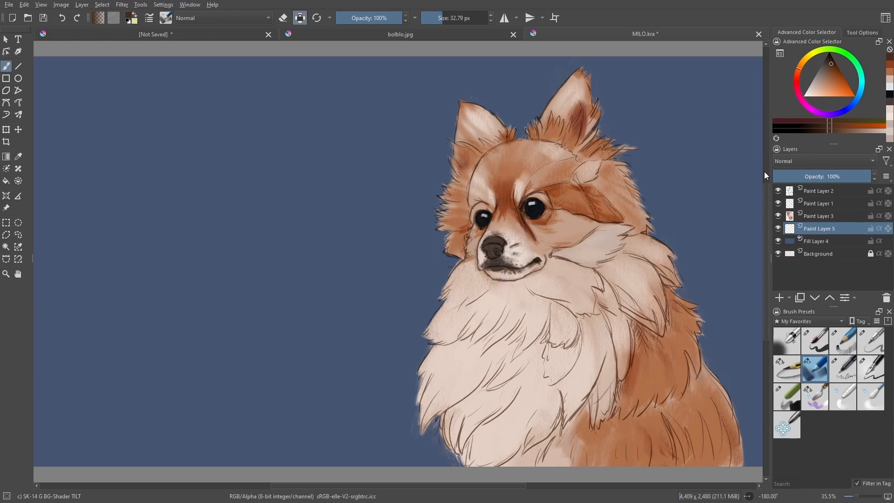
key(shift)
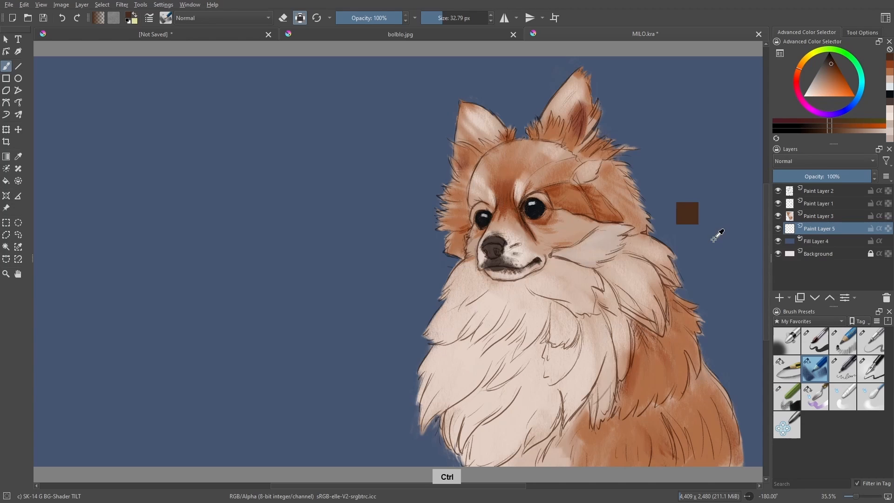
ctrl+click(710, 244)
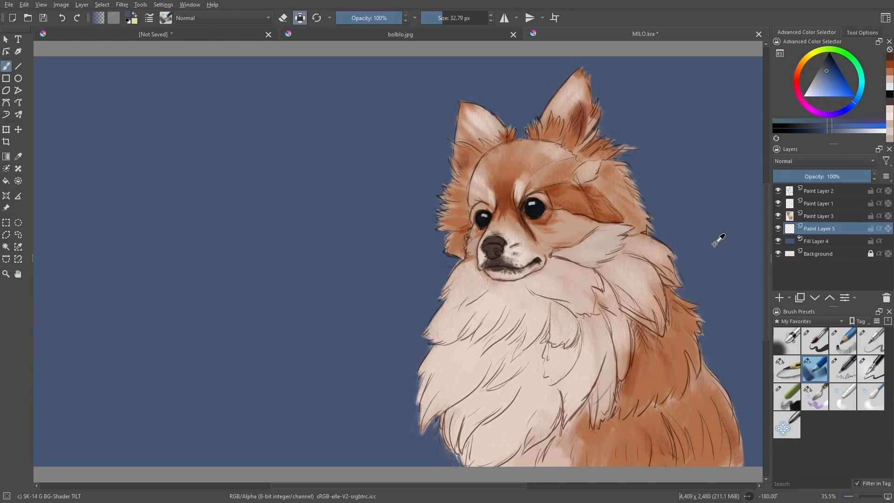
click(807, 242)
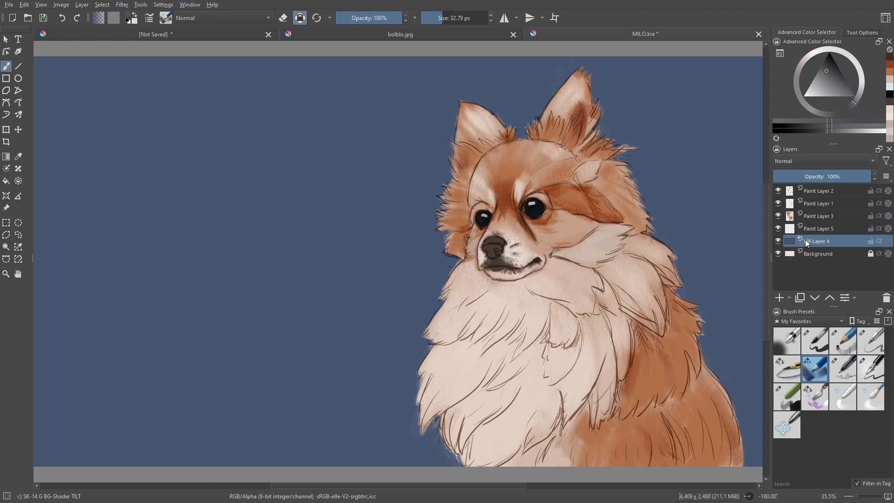
key(ctrl)
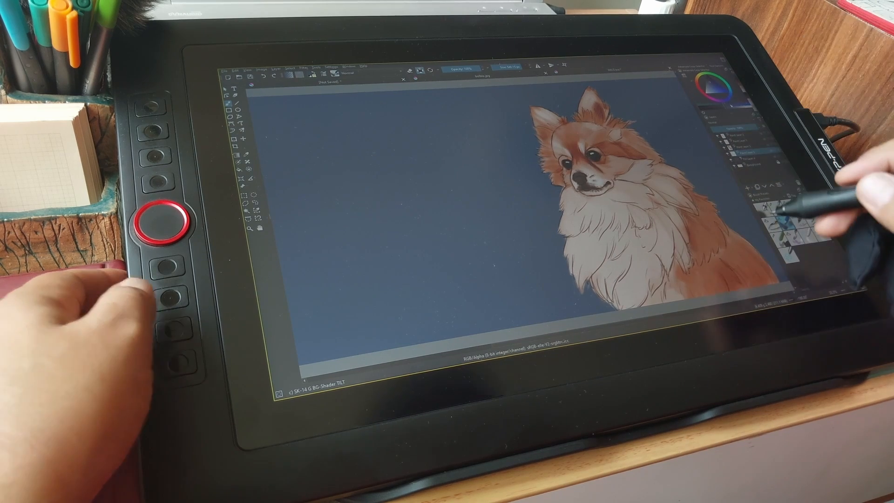
Step: On Paint Layer 5, shade the background behind the dog's back and along the lower edge with deeper blue, brush about 540 px
key(ctrl+minus)
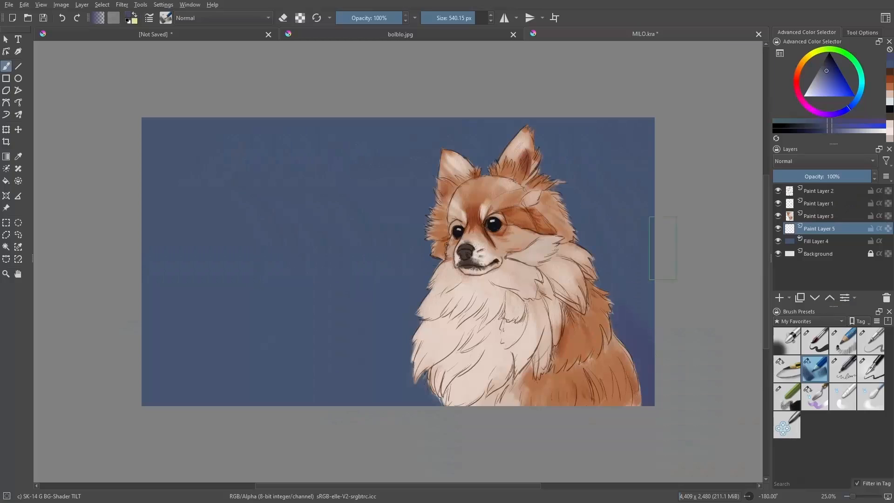
mouse_move(645, 396)
mouse_down()
mouse_move(605, 279)
mouse_move(628, 302)
mouse_up()
drag(438, 391, 307, 391)
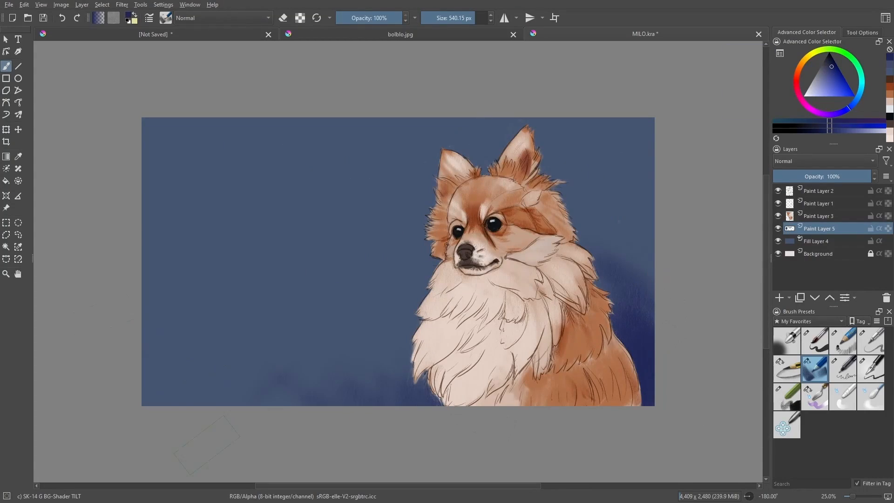
Step: Blend soft teal into the background on both sides of the dog with the Airbrush Soft brush at about 958 px
click(787, 340)
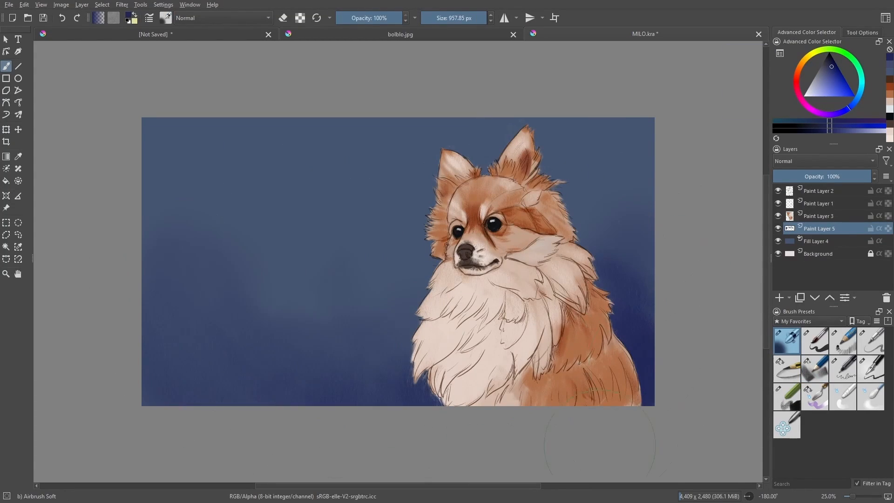
click(859, 96)
mouse_move(602, 170)
mouse_down()
mouse_move(419, 241)
mouse_move(322, 305)
mouse_up()
click(861, 82)
drag(605, 153, 309, 435)
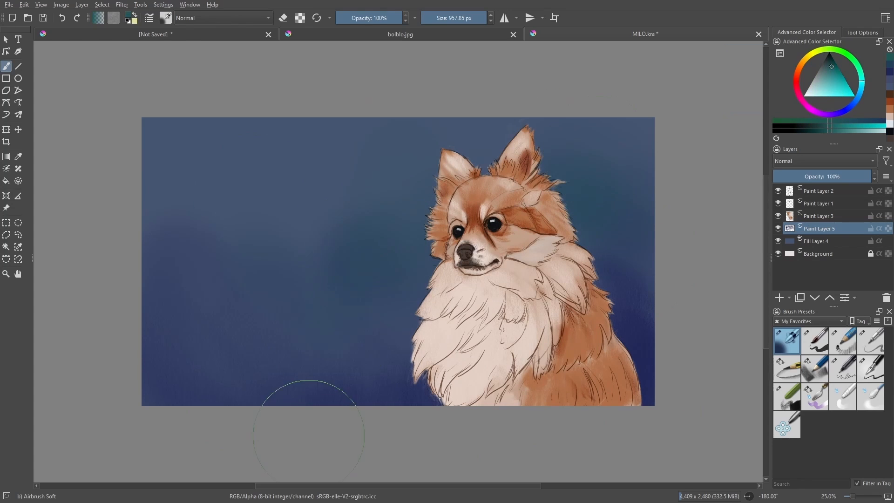
Step: Airbrush indigo behind the dog's ears and back, then darken the background's lower areas and left edge with very dark blue
click(848, 108)
mouse_move(578, 120)
mouse_down()
mouse_move(299, 120)
mouse_move(646, 130)
mouse_up()
click(830, 60)
mouse_move(633, 354)
mouse_down()
mouse_move(628, 201)
mouse_move(289, 369)
mouse_move(400, 372)
mouse_up()
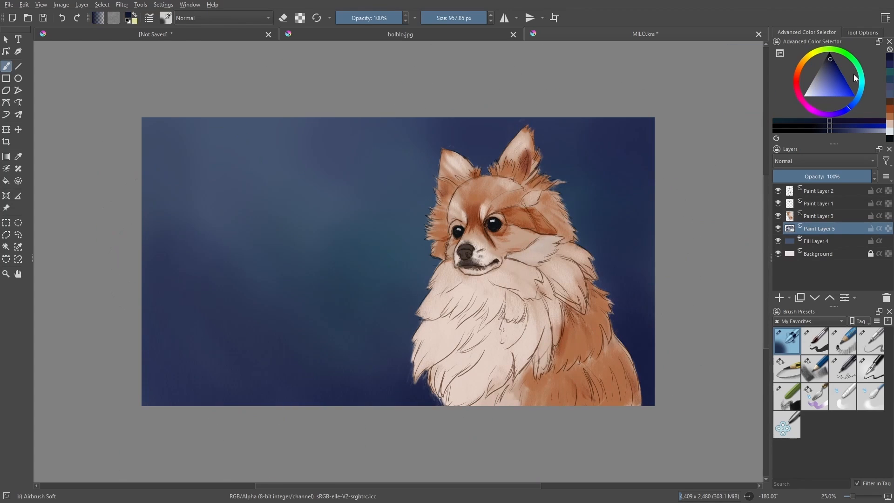
click(859, 96)
drag(133, 352, 74, 289)
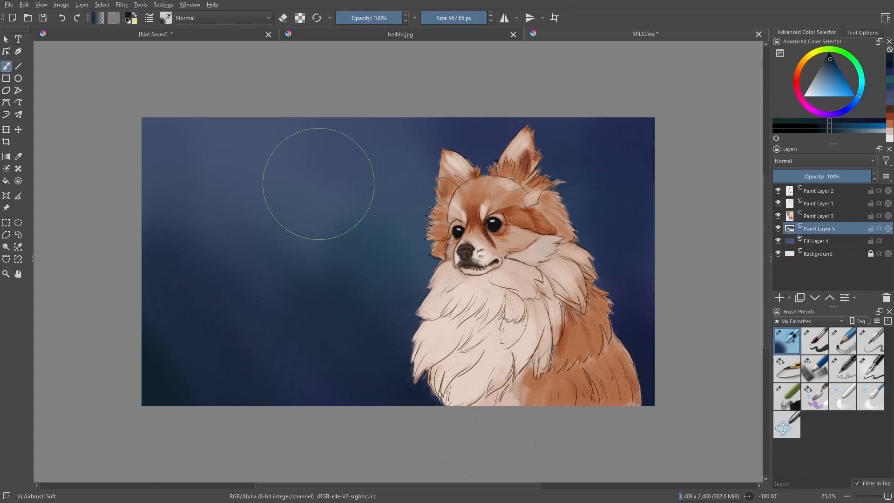
Step: Airbrush a soft blended sweep across the open background in front of the dog and save the document
drag(363, 265, 243, 144)
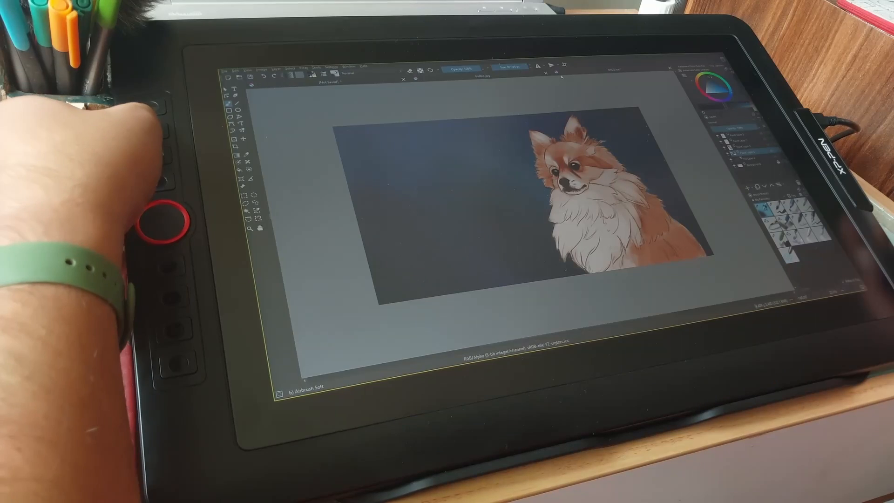
key(ctrl+s)
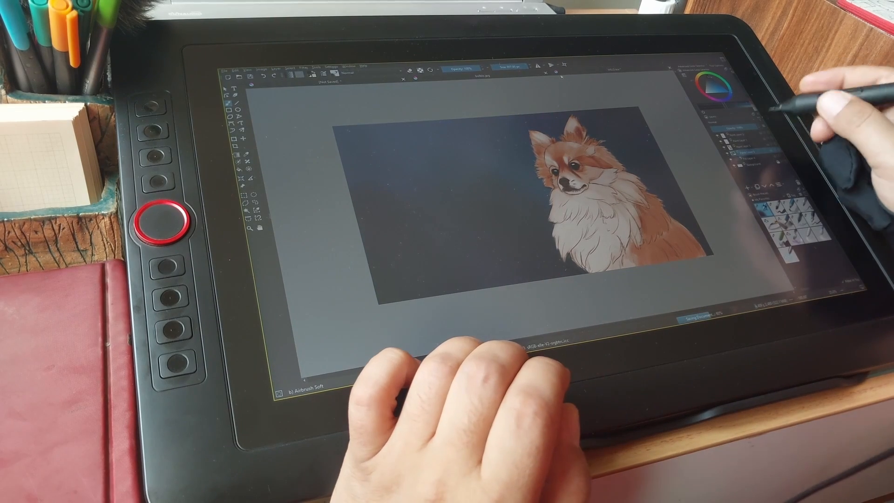
Step: Add a Multiply paint layer above the dog's colour layer, choose Ink-1 Precision with pale blue-grey, and select the dog's painted area
click(746, 140)
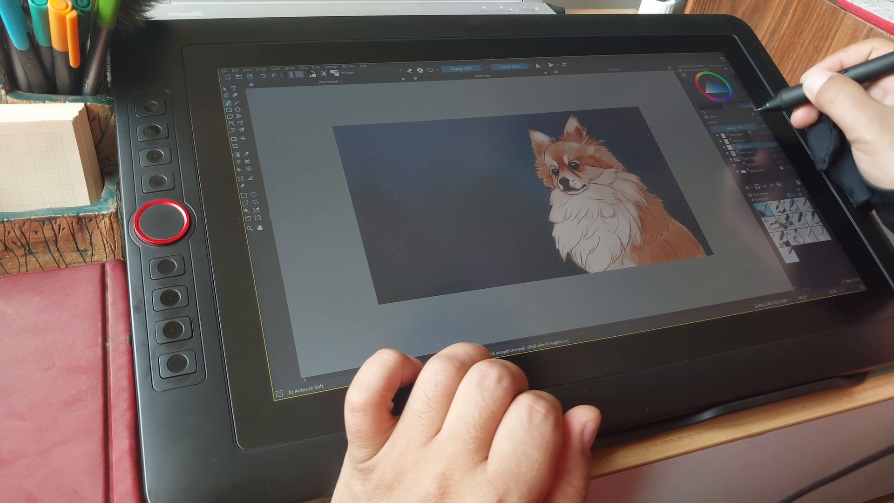
click(747, 122)
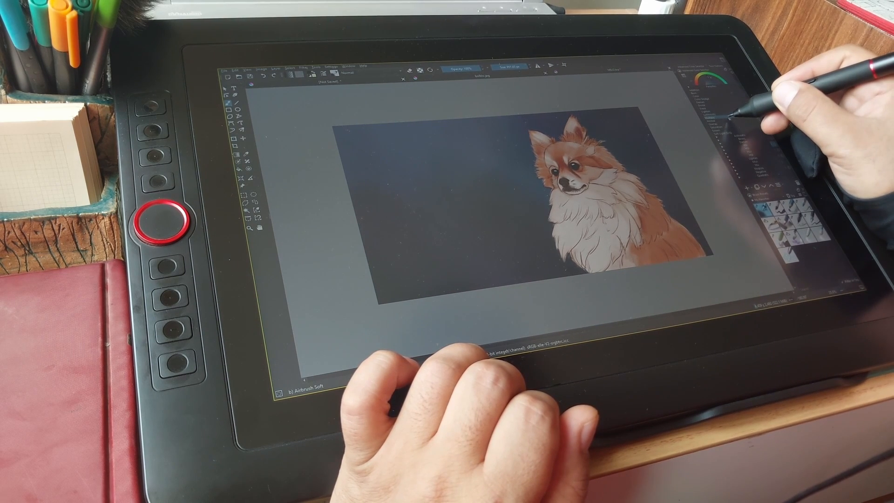
click(728, 115)
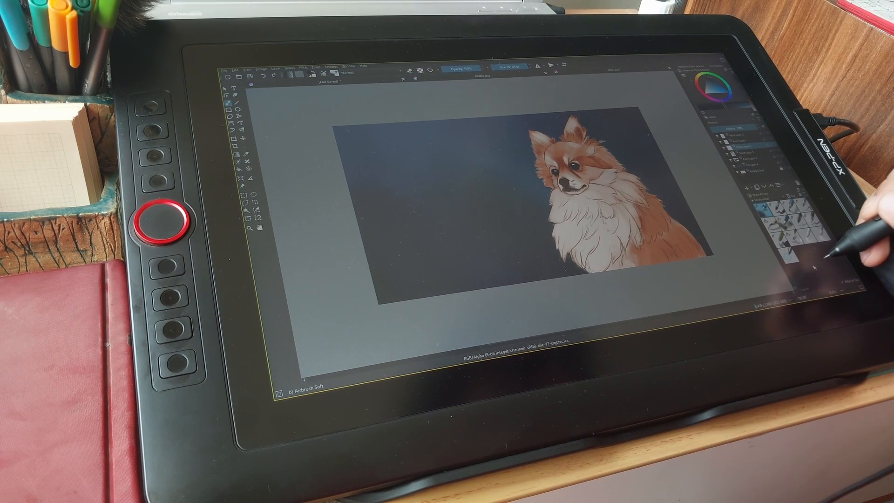
click(807, 217)
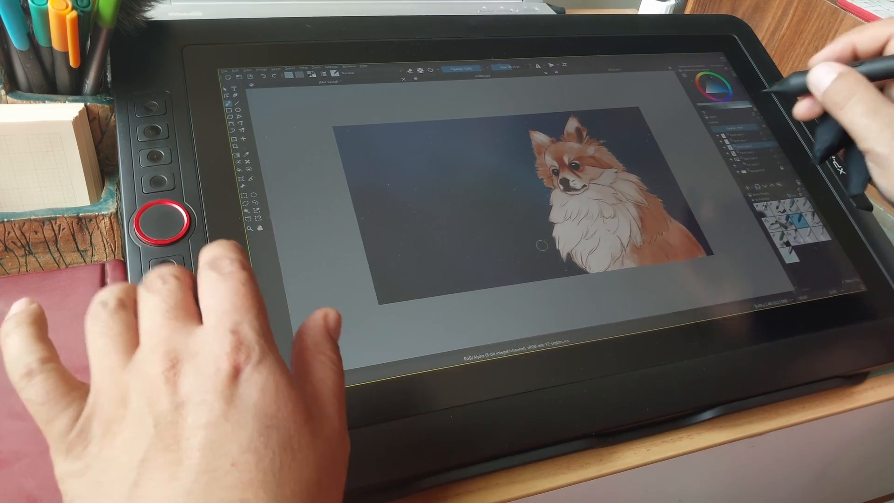
click(712, 89)
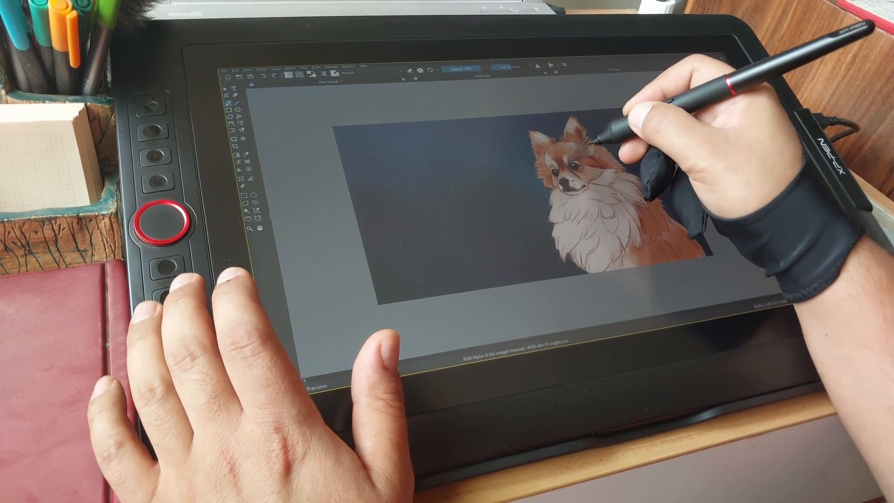
key(Tab)
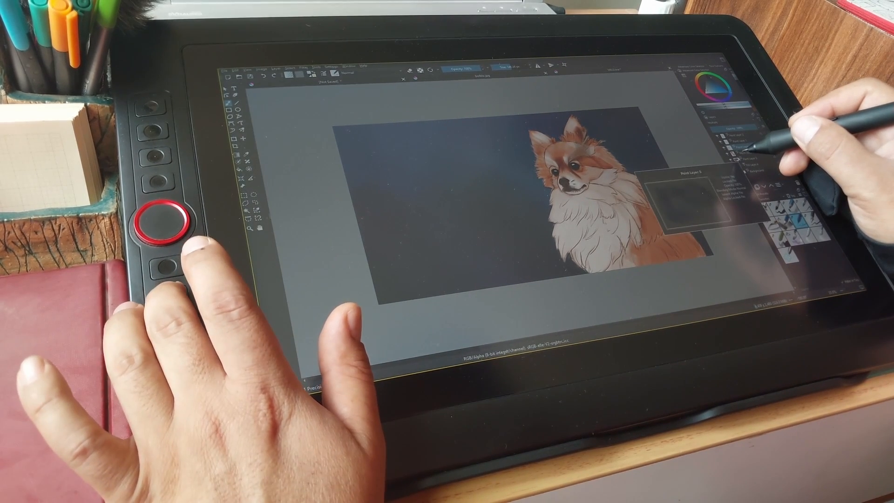
key(ctrl)
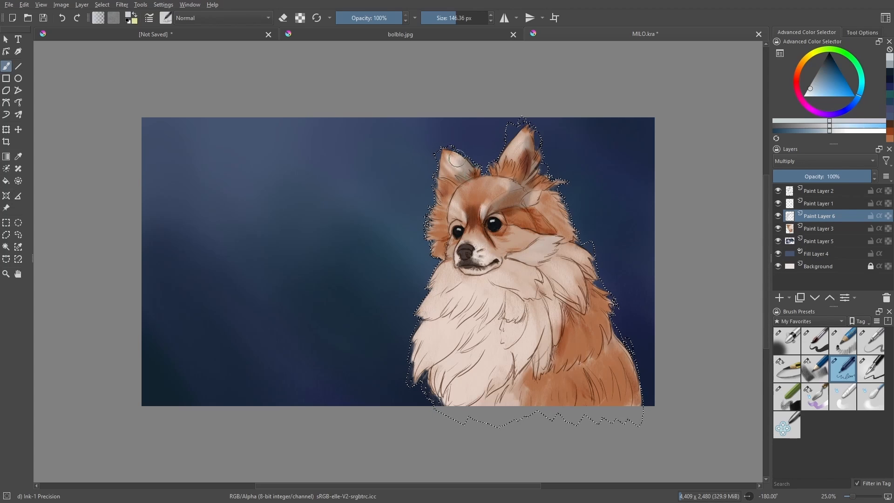
Step: Shade the ears, the fur under the chin and the back and lower body, softening the shadows with the large Airbrush Soft
mouse_move(452, 164)
mouse_down()
mouse_move(455, 198)
mouse_move(445, 201)
mouse_move(442, 229)
mouse_up()
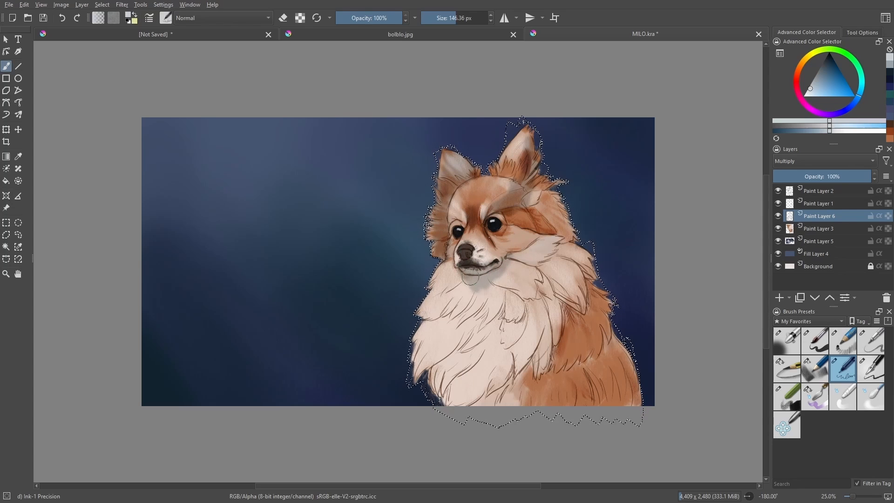
mouse_move(478, 290)
mouse_down()
mouse_move(498, 270)
mouse_move(481, 257)
mouse_up()
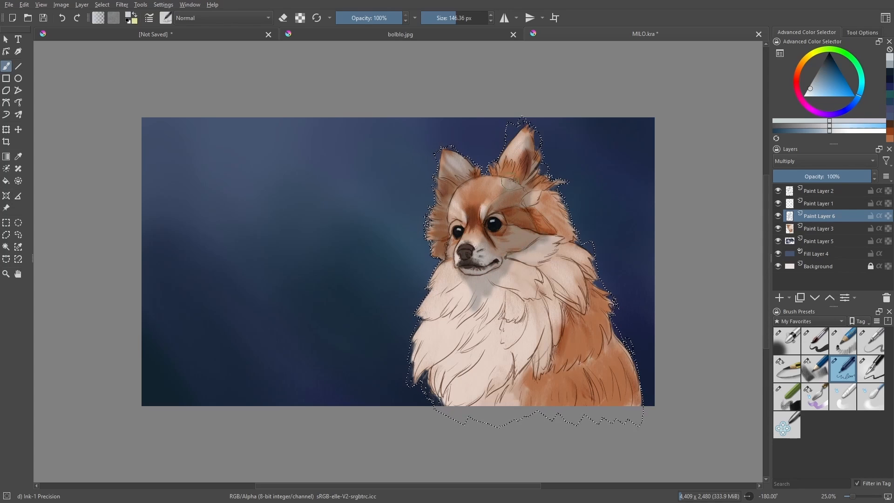
drag(543, 203, 600, 418)
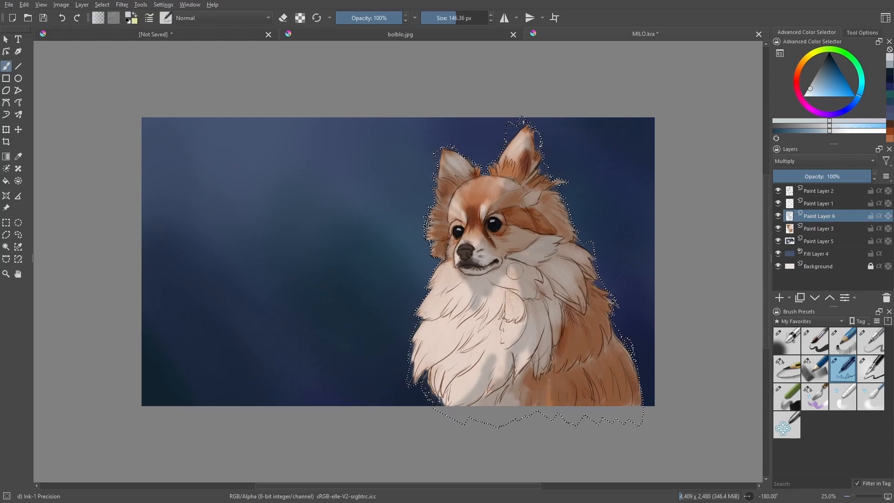
key(slash)
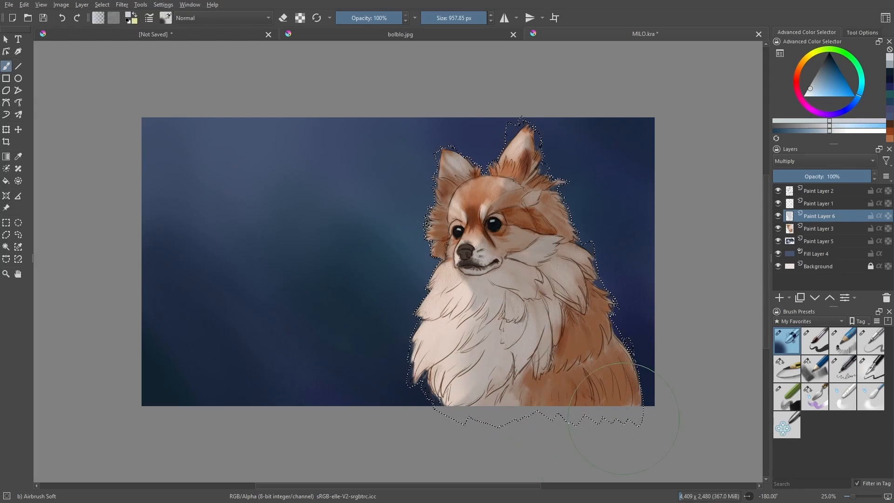
key(e)
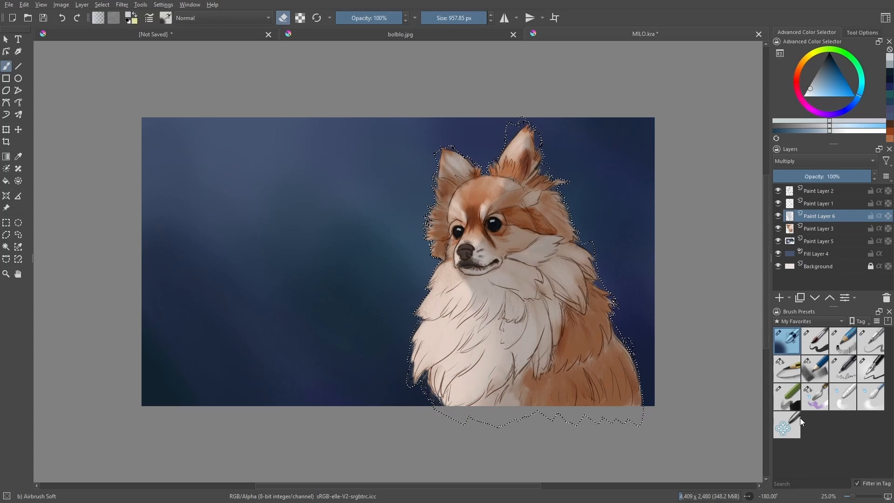
Step: Block broad shadow strokes over the chest fur with the Ink-1 Precision brush and undo the last stroke
click(843, 371)
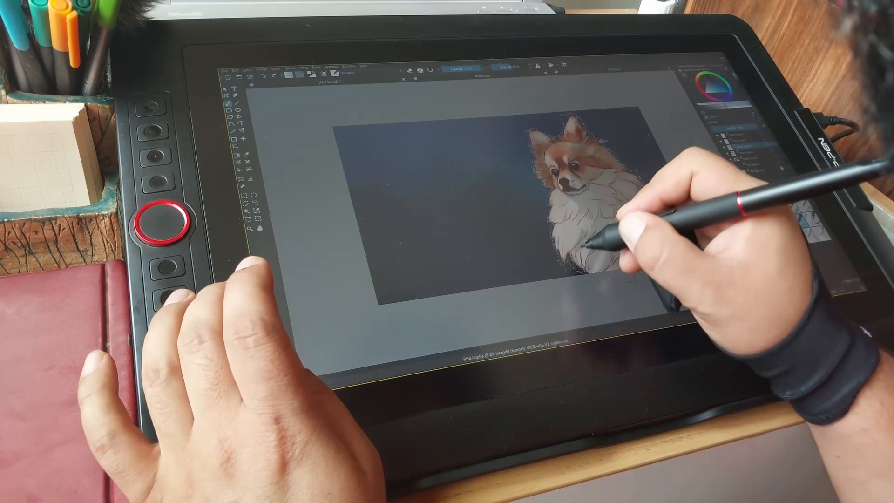
mouse_move(615, 213)
mouse_down()
mouse_move(599, 215)
mouse_move(595, 230)
mouse_move(589, 215)
mouse_move(610, 217)
mouse_move(571, 221)
mouse_up()
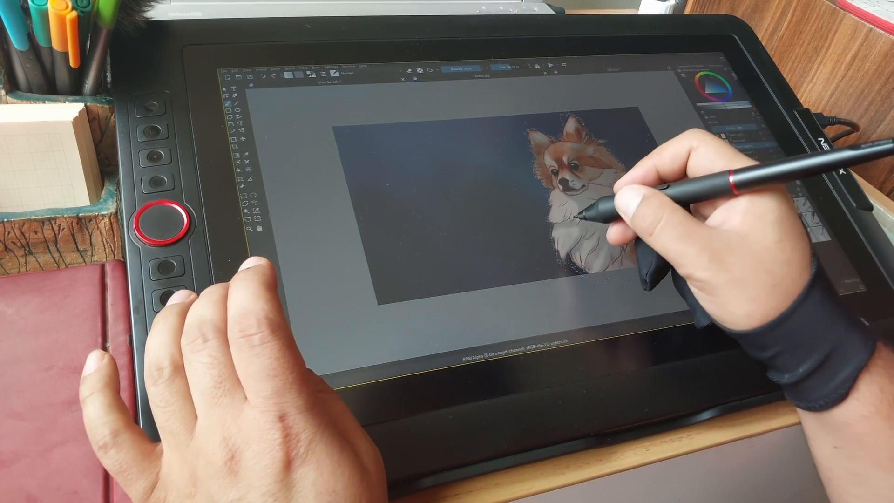
drag(582, 201, 578, 195)
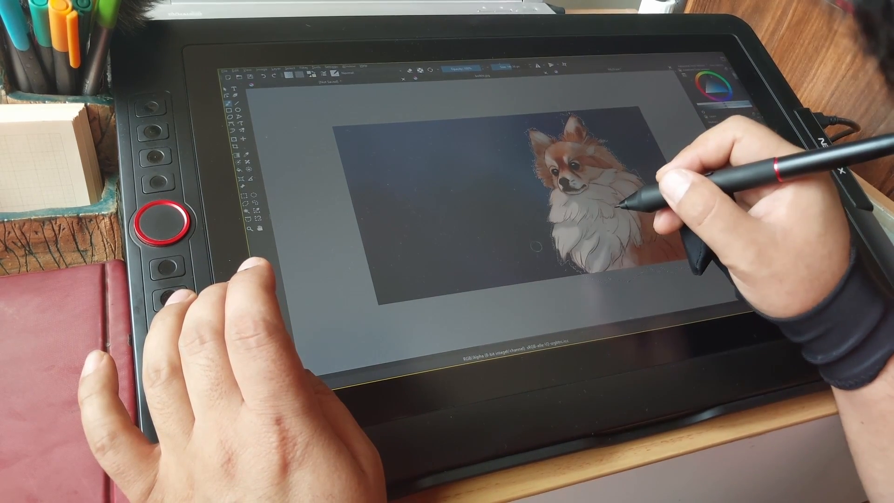
drag(575, 192, 569, 207)
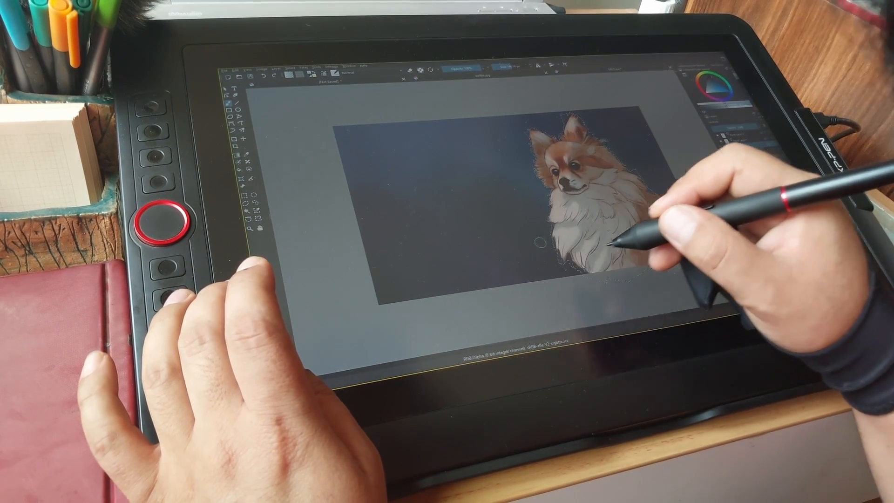
key(ctrl+z)
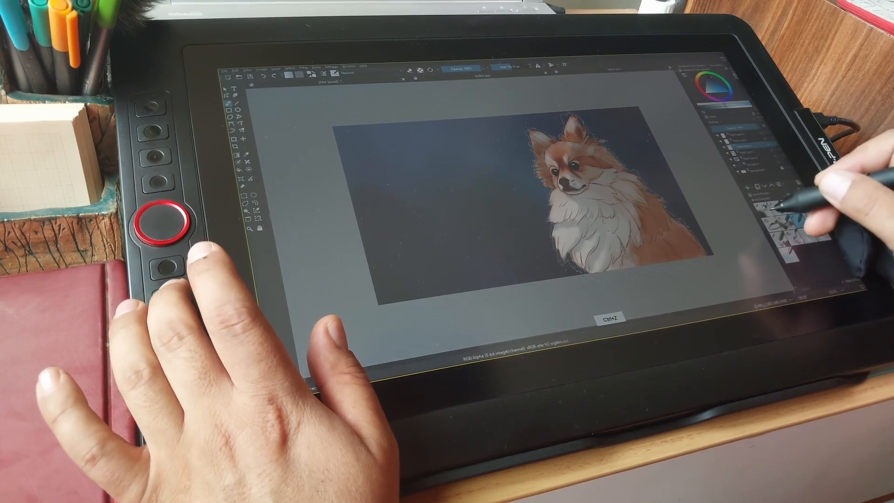
Step: Erase softly along the front of the chest, then refine the ear and face shadows with Airbrush Soft at about 73 px
key(shift)
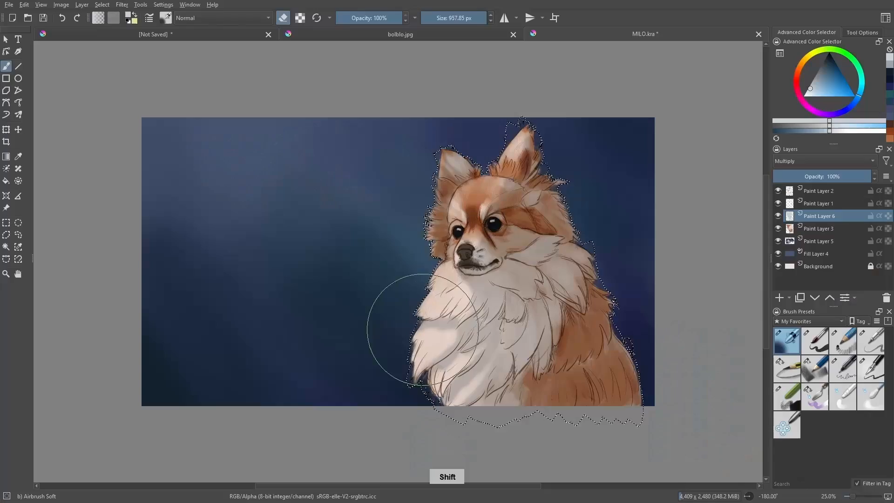
drag(423, 330, 381, 329)
key(e)
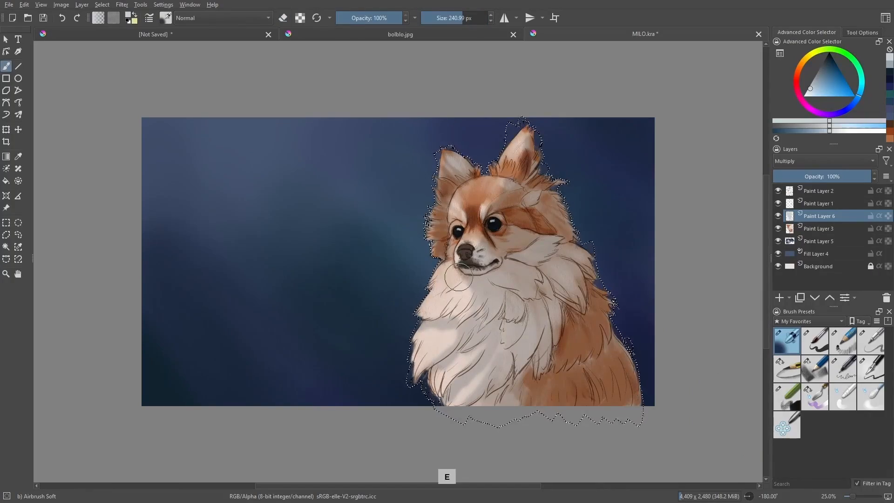
drag(522, 160, 474, 176)
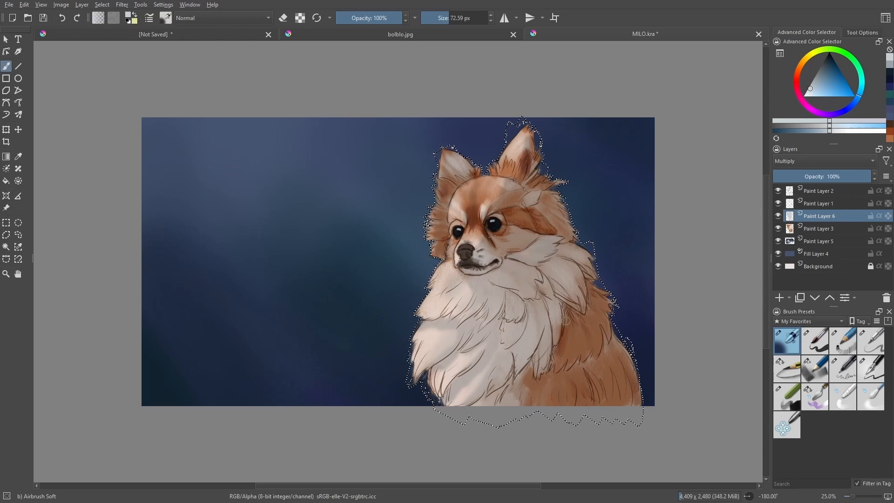
Step: Add a second Multiply paint layer above the first shadow layer and airbrush deeper shadows into the ears and fur
click(824, 161)
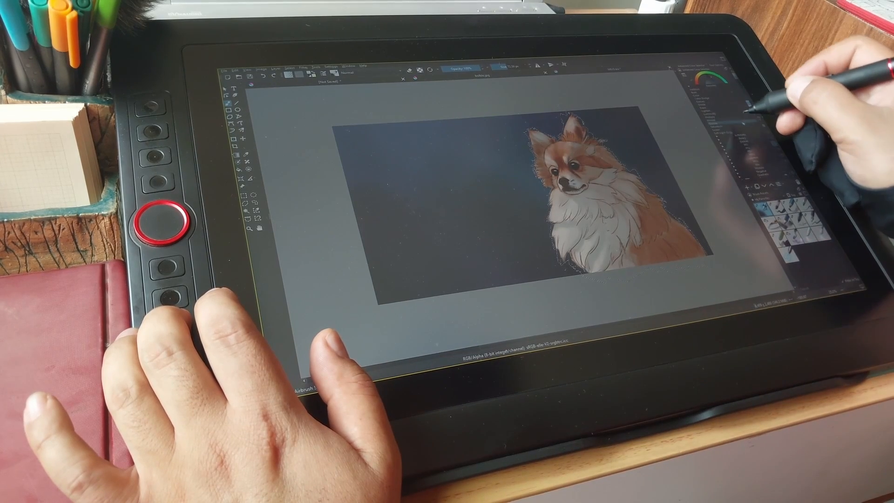
click(724, 118)
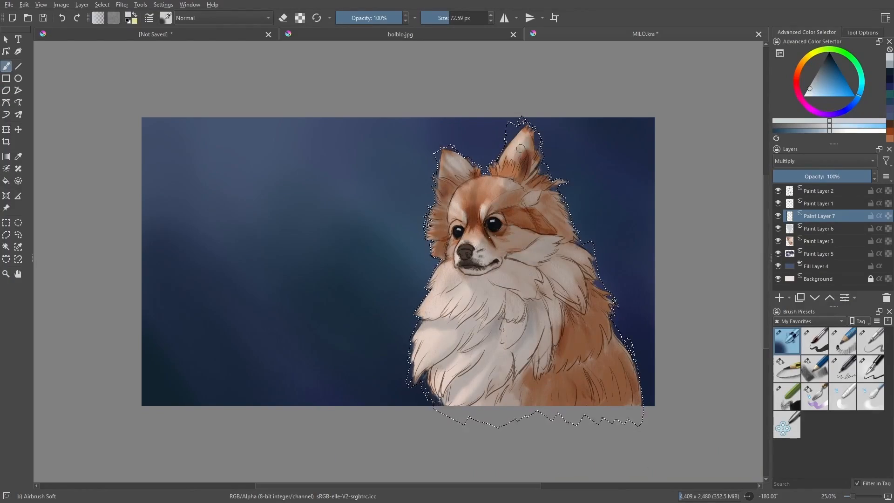
drag(520, 148, 535, 125)
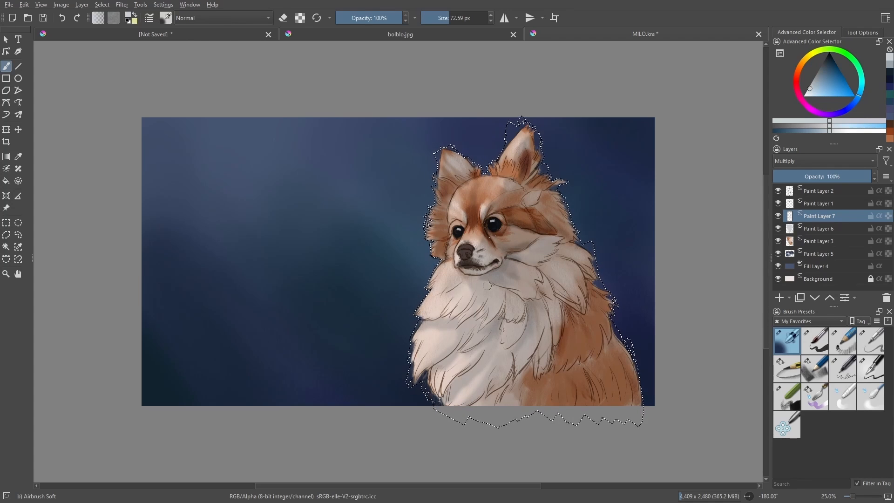
Step: Clean up the shadow edges around the chin, then deepen the chest, shoulder and back fur shadows with a darker blue-grey
key(e)
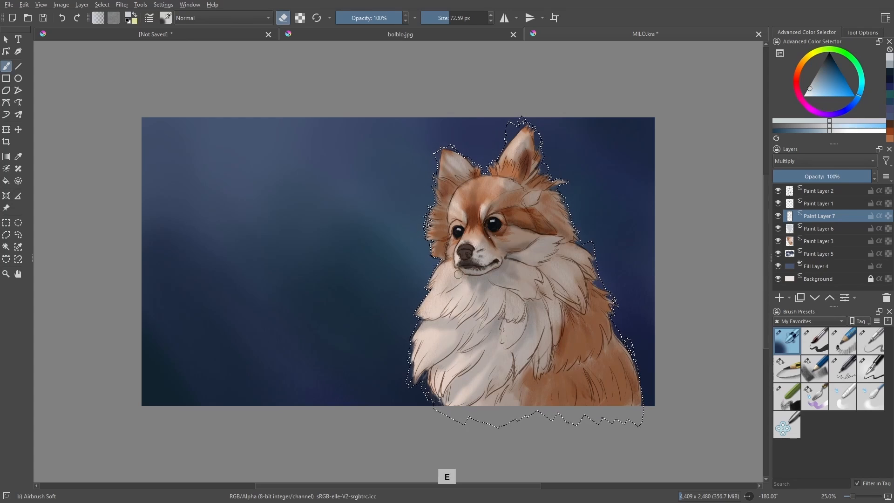
key(Page_Down)
key(Page_Up)
key(e)
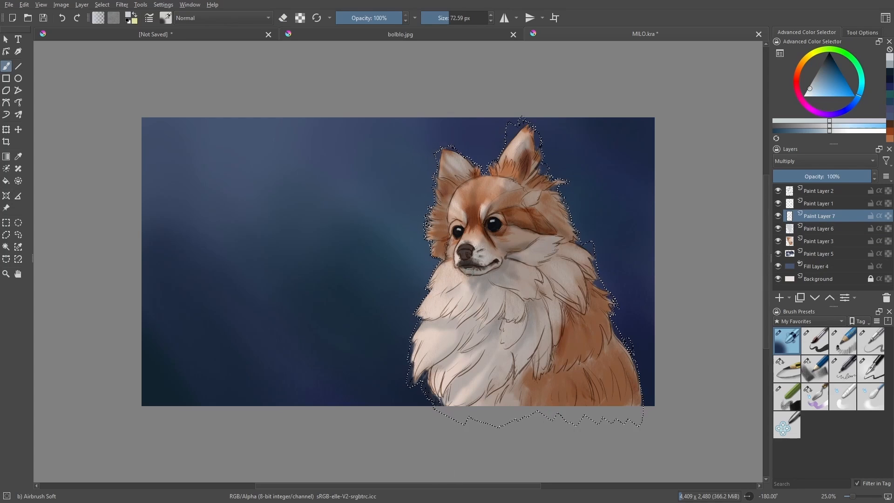
ctrl+click(495, 275)
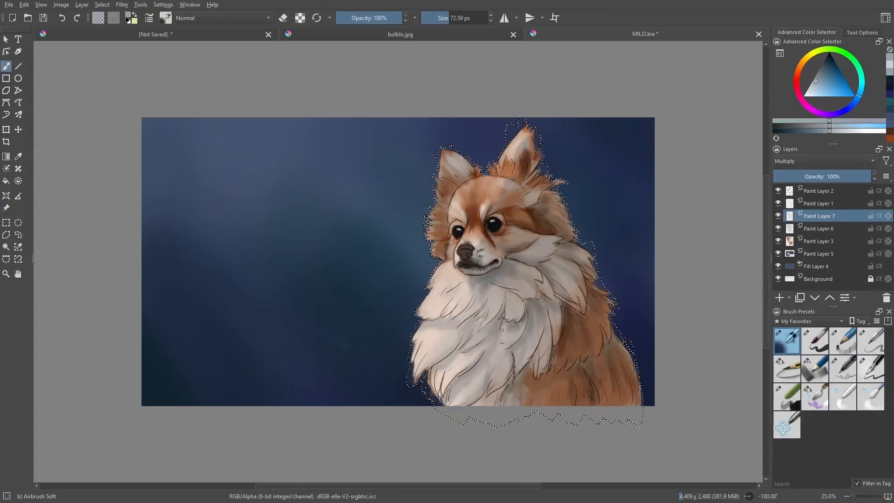
key(e)
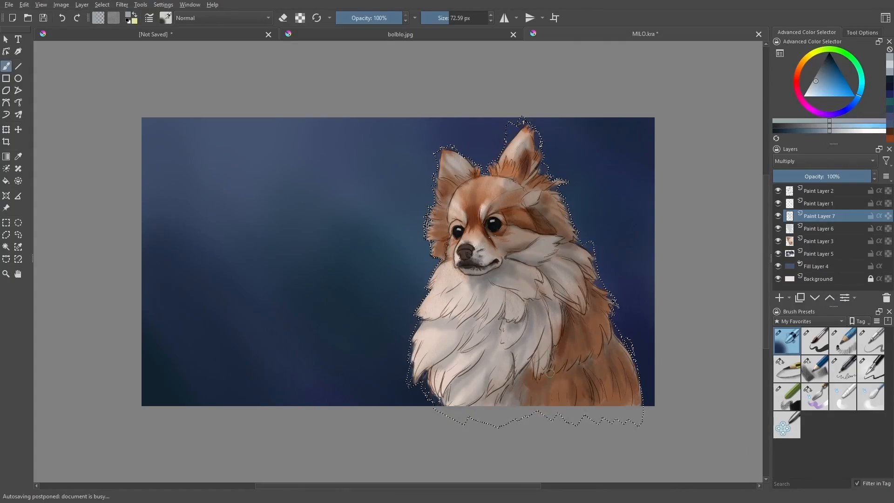
key(e)
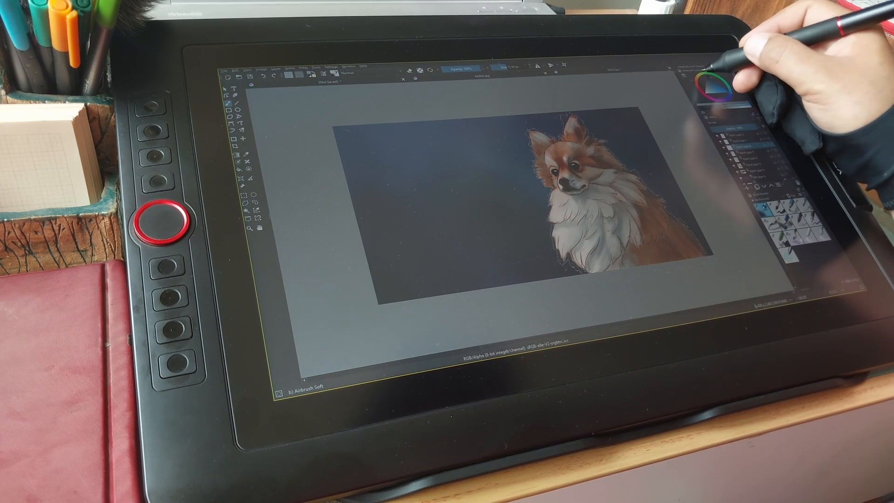
Step: Add an Overlay paint layer above the shadows and airbrush pale warm highlights on the face and chest, enlarging the brush to about 369 px
click(704, 73)
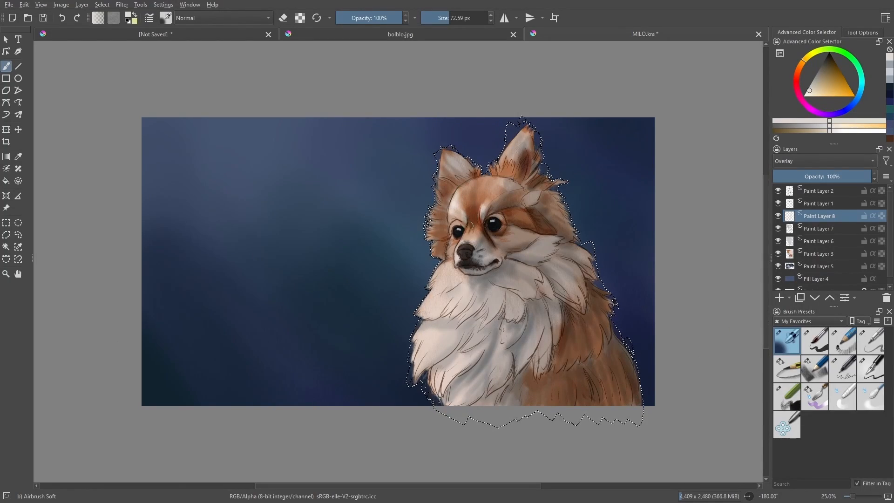
drag(463, 235, 457, 257)
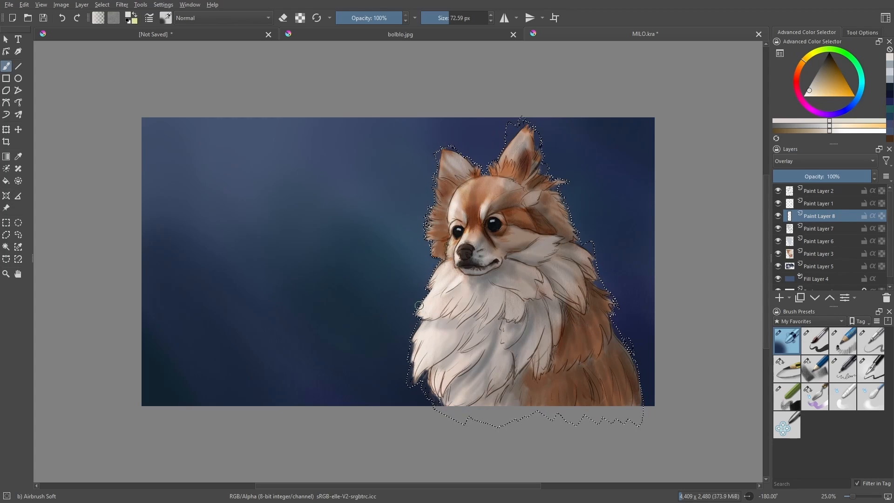
shift+drag(461, 409, 593, 409)
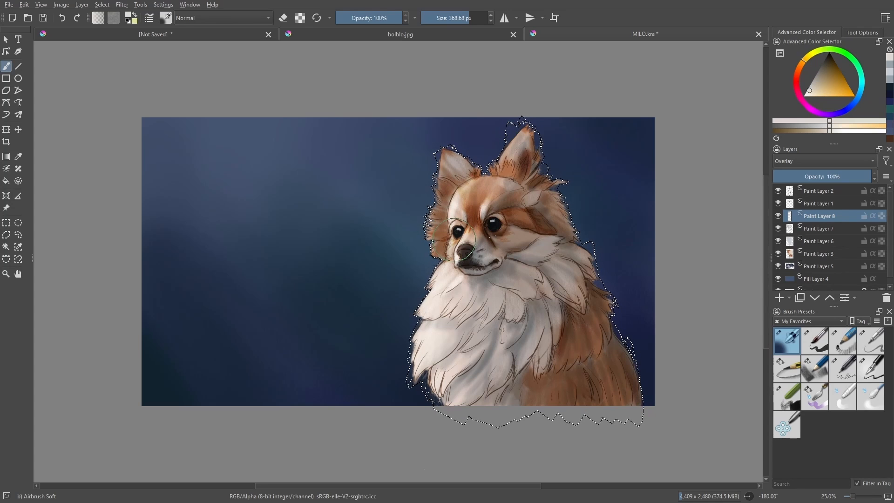
Step: Save the file, then prepare a Normal paint layer above all others for Chalk Details strokes at about 42 px, with the selection cleared
key(ctrl+s)
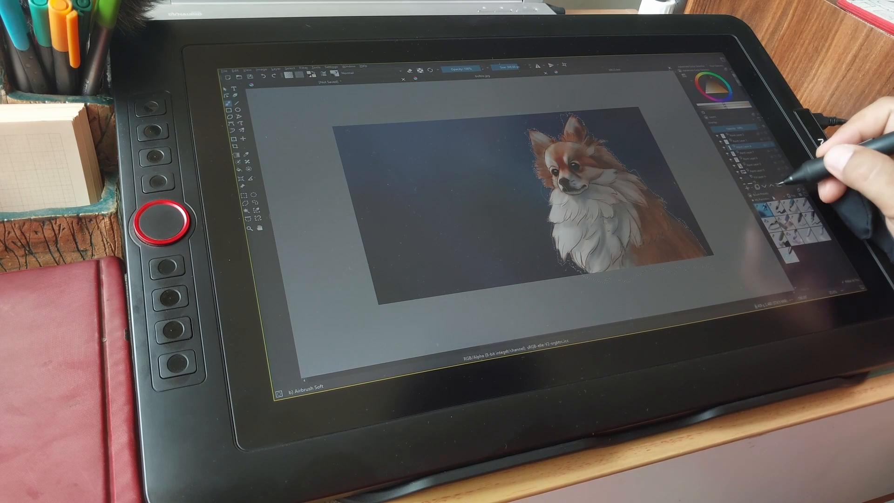
click(740, 135)
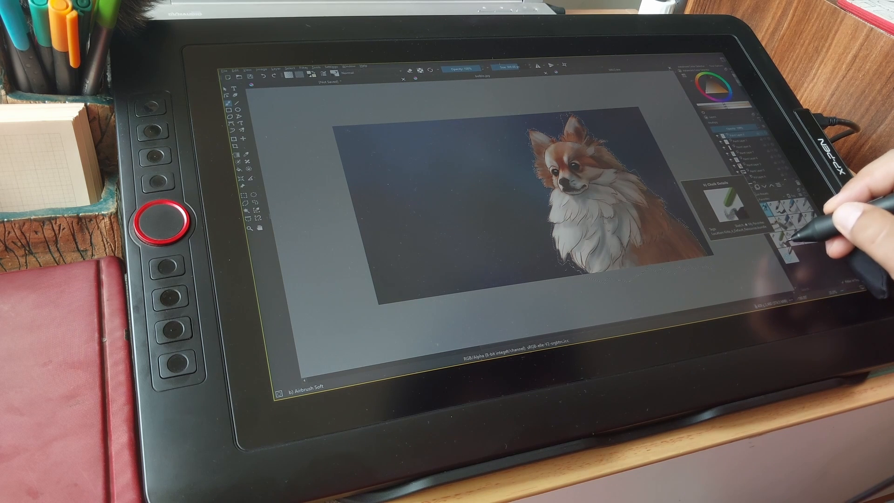
click(791, 239)
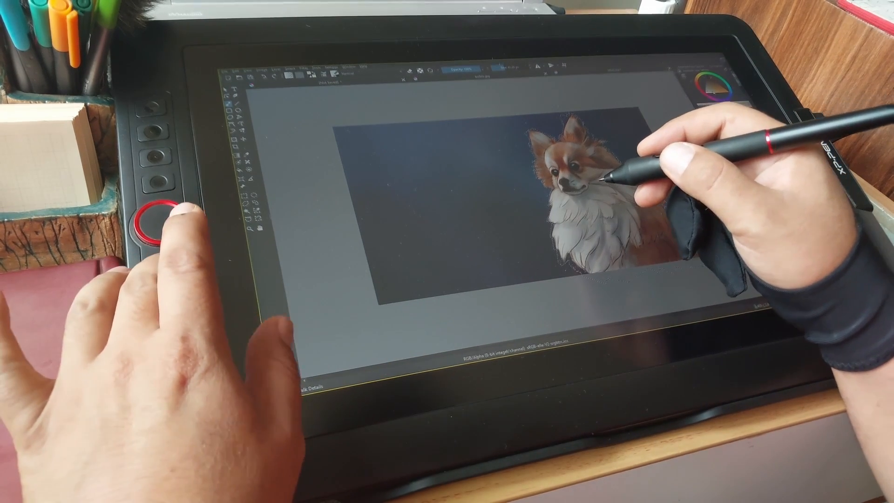
ctrl+click(564, 207)
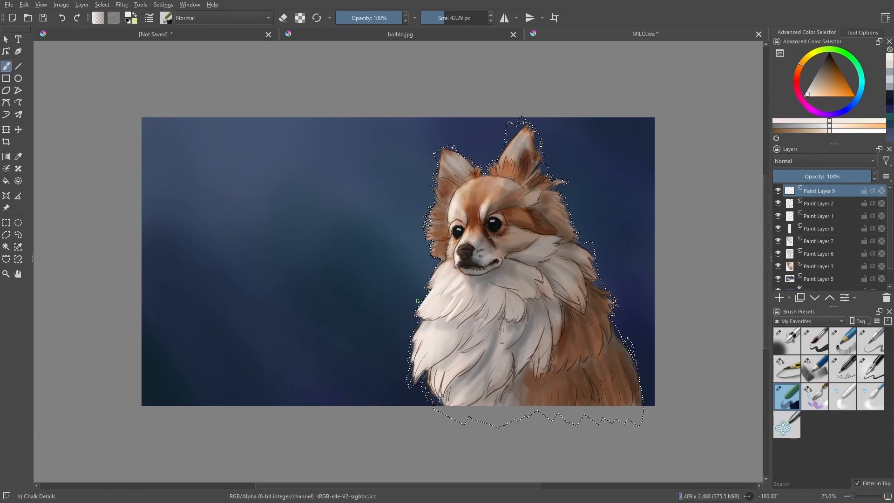
key(ctrl+shift+a)
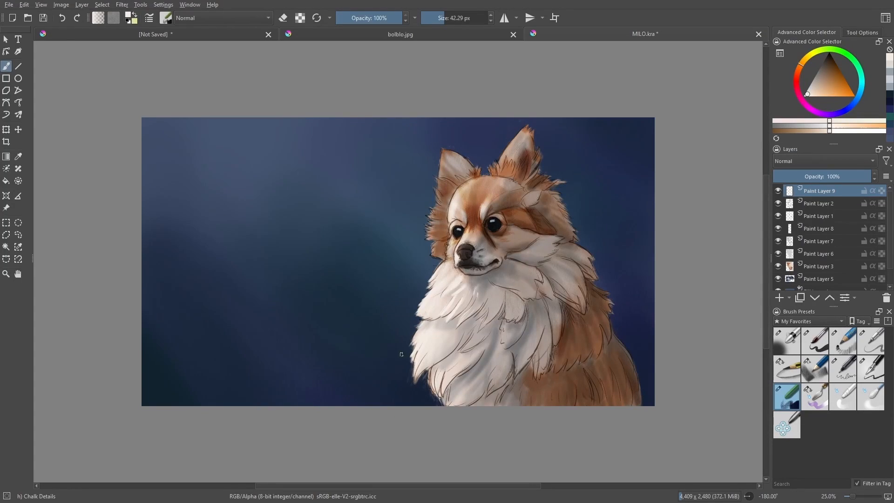
Step: Paint light fur tufts along the front edge of the chest with Chalk Details, reducing the brush to about 19 px
key(3)
drag(446, 416, 448, 449)
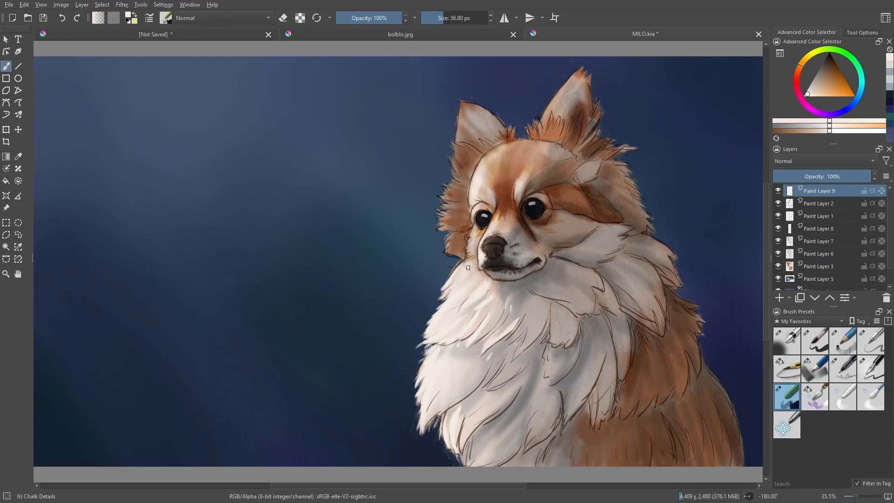
key(ctrl+z)
ctrl+click(421, 384)
shift+drag(421, 384, 426, 359)
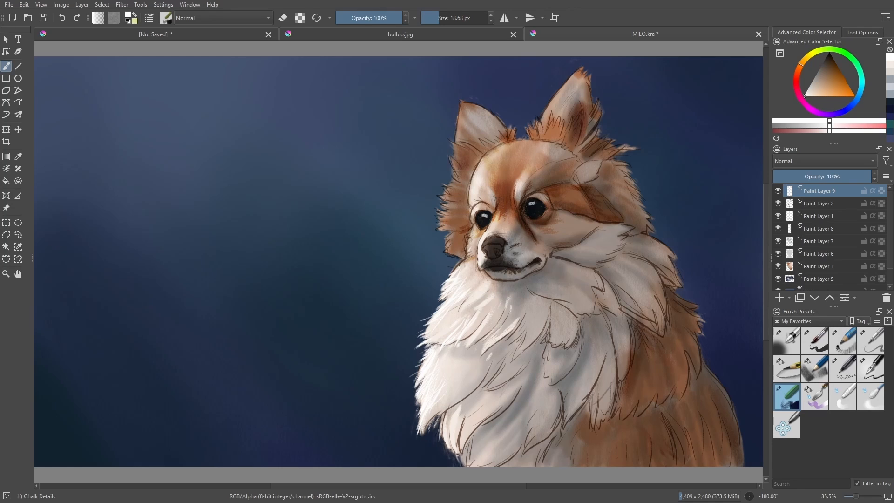
Step: Paint fine strands over the line art of the upper chest, alternating beige and off-white tones sampled from the fur
ctrl+click(480, 326)
drag(511, 321, 519, 334)
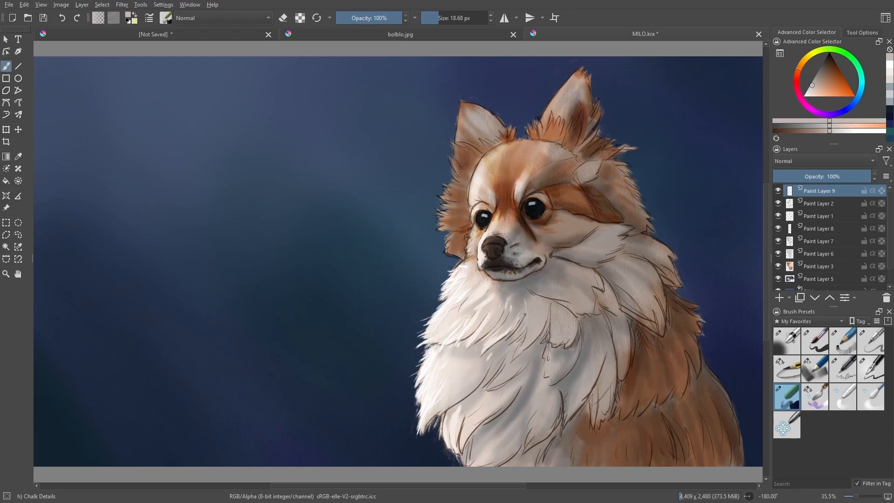
ctrl+click(473, 294)
ctrl+click(459, 322)
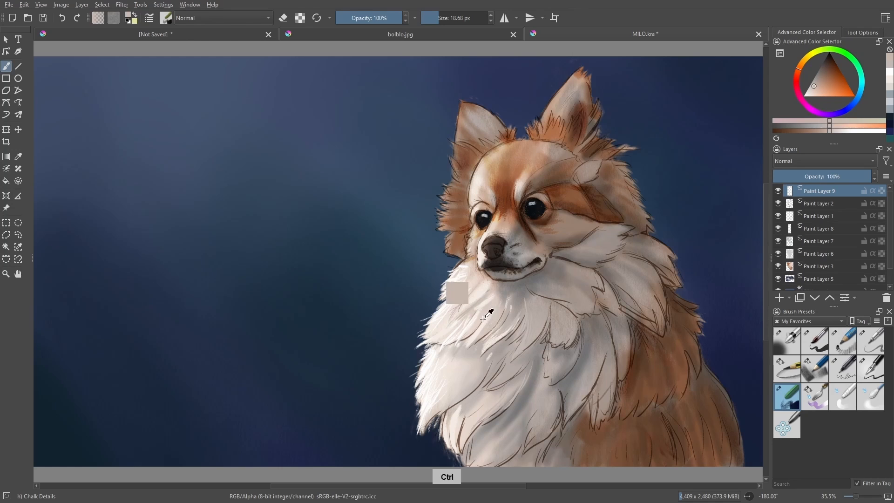
Step: Extend the fine strands across the lower chest and the ruff below the chin using sampled fur colours
ctrl+click(462, 413)
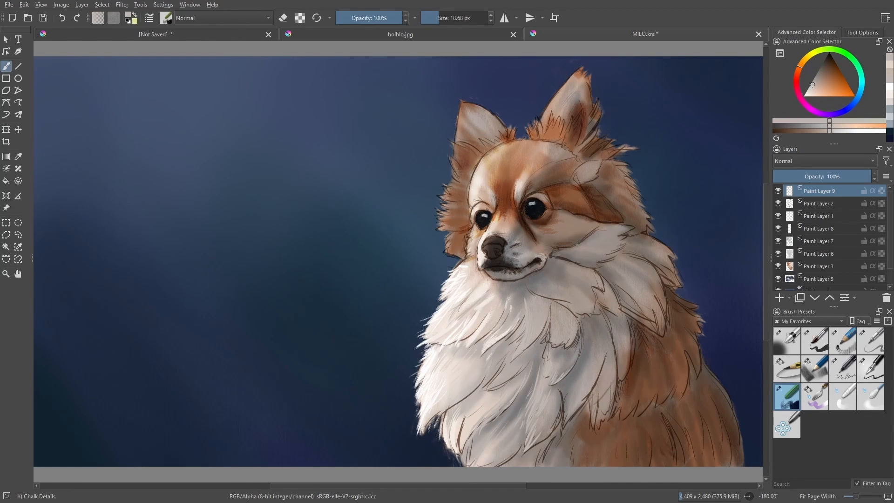
ctrl+click(580, 253)
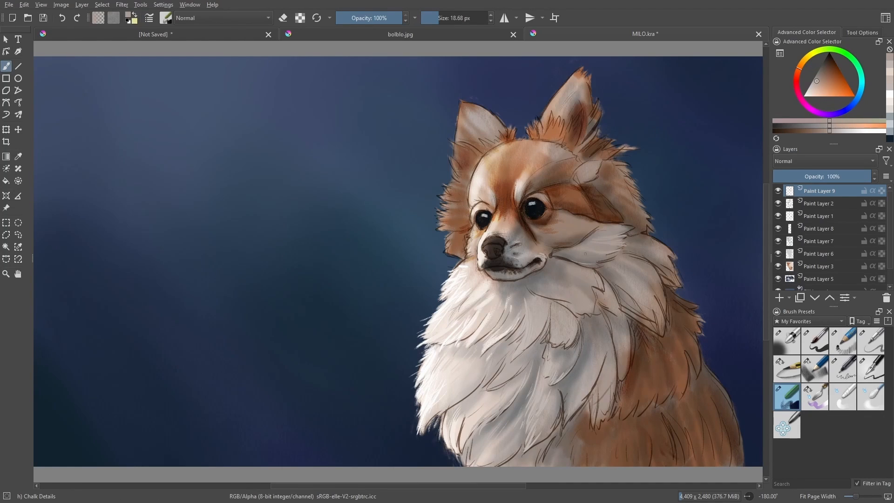
key(ctrl+z)
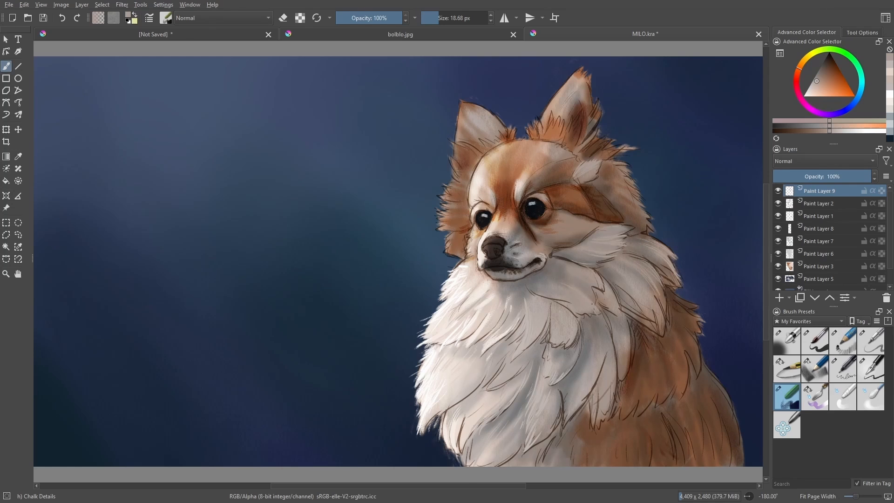
ctrl+click(531, 309)
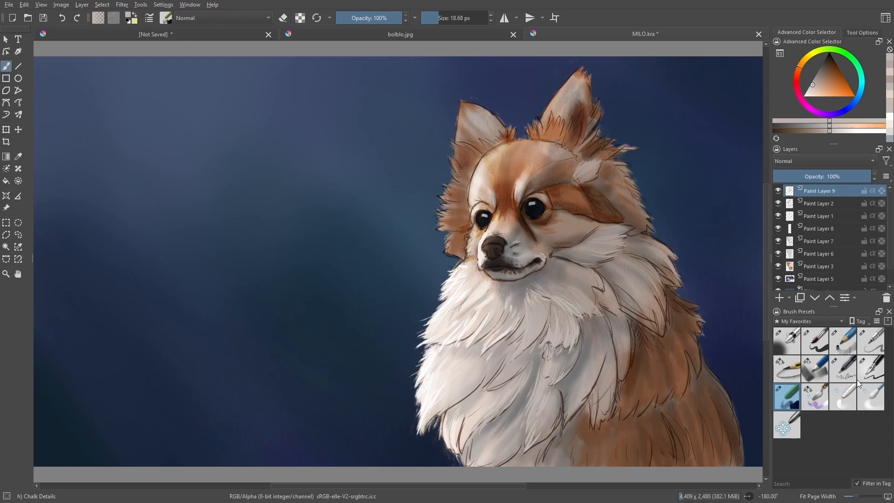
Step: Soften the line art over the lower chest on the Multiply layer Paint Layer 2 using Blender Blur at 60 px
click(848, 396)
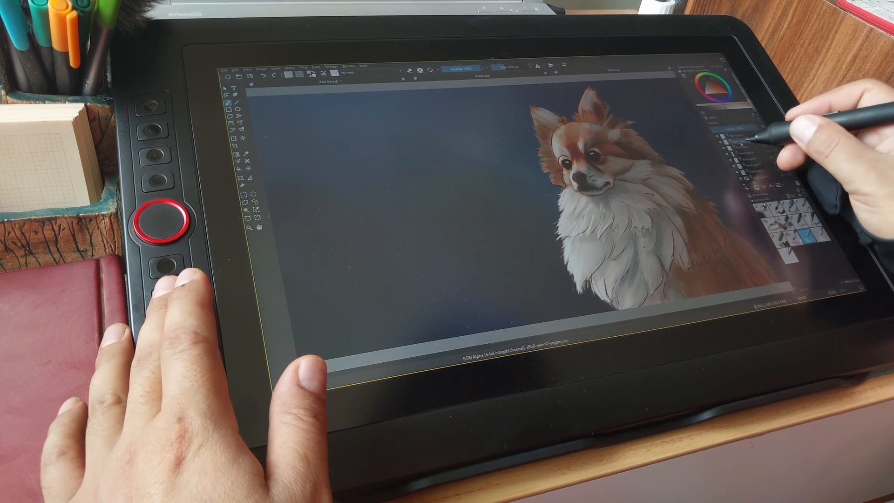
click(721, 141)
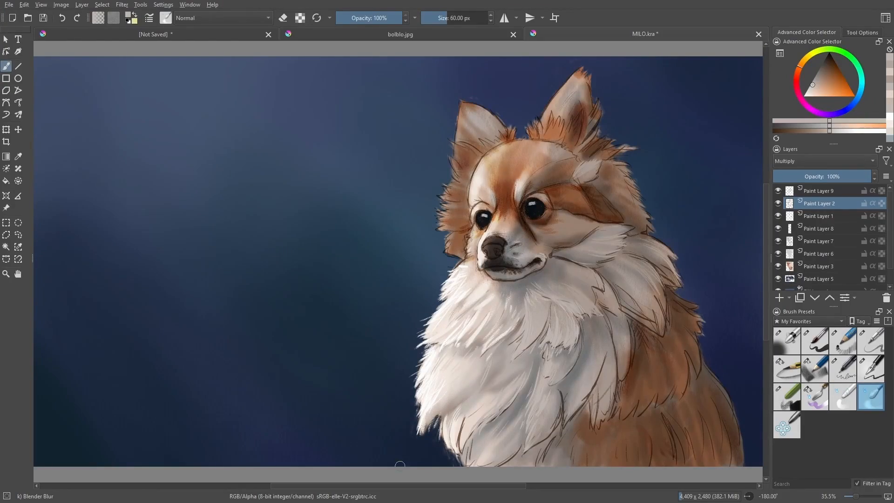
drag(562, 393, 549, 429)
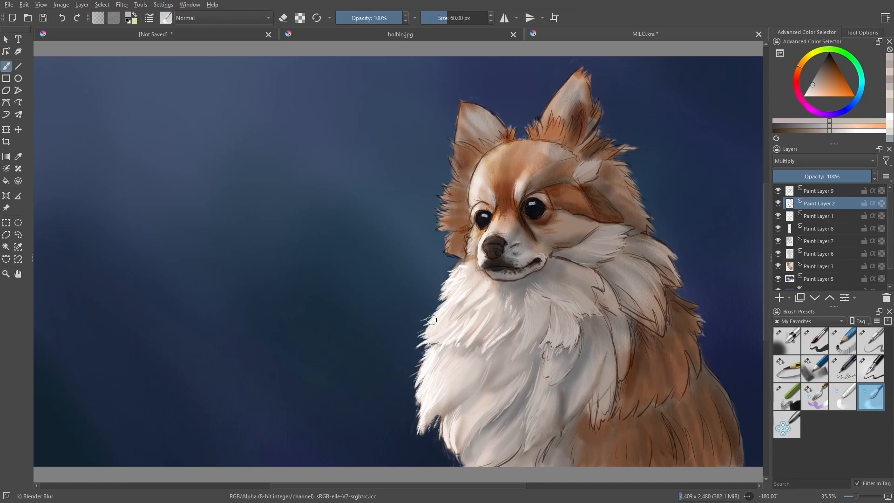
Step: Paint brownish fur tufts along the outer ear and cheek facing the open background on Paint Layer 9, using Chalk Details at about 30 px
click(818, 190)
click(787, 397)
ctrl+click(445, 221)
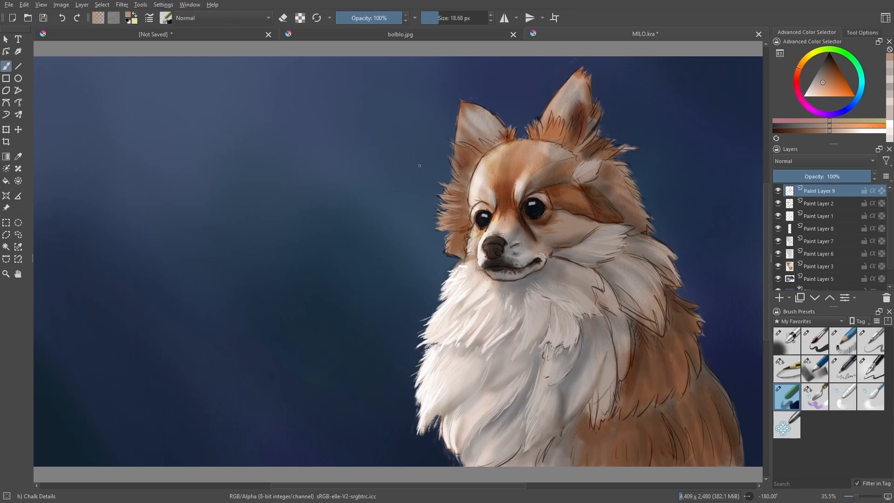
shift+drag(461, 170, 466, 169)
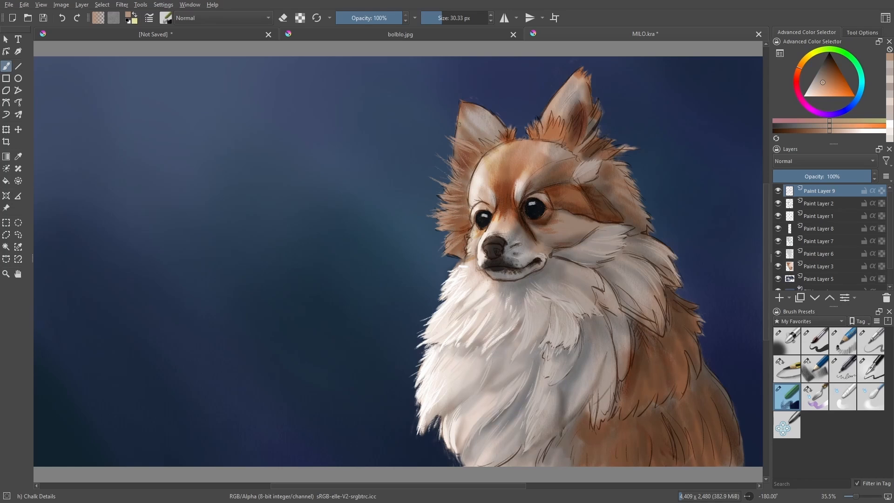
Step: Paint loose hairs around the other ear, the back of the head and the shoulder ruff with Chalk Details in sampled tan and grey-beige
click(870, 397)
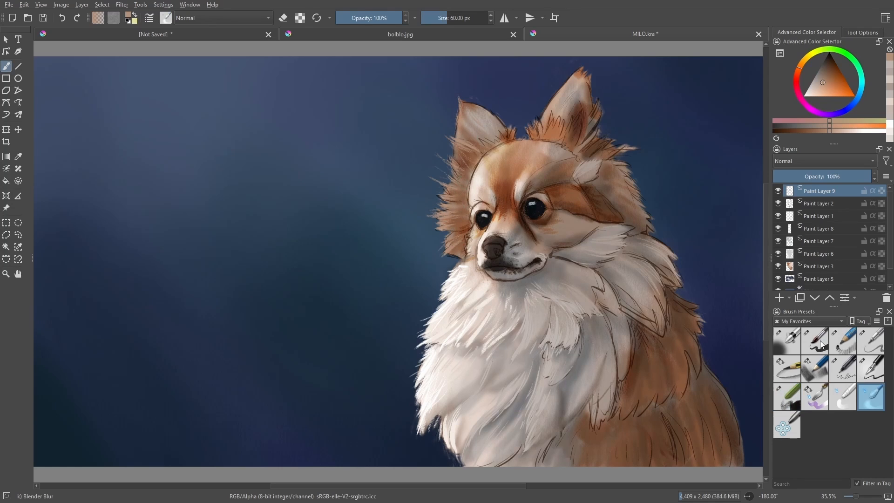
key(slash)
ctrl+click(544, 128)
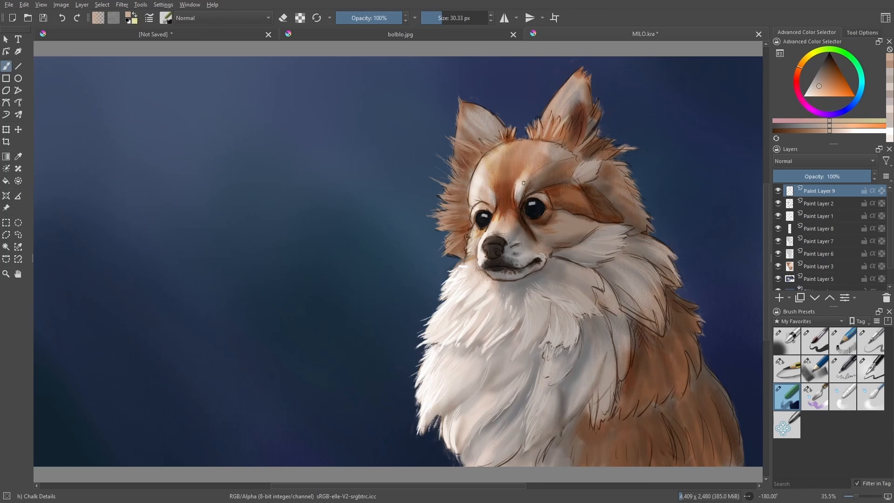
key(ctrl+z)
ctrl+click(585, 170)
drag(581, 138, 593, 117)
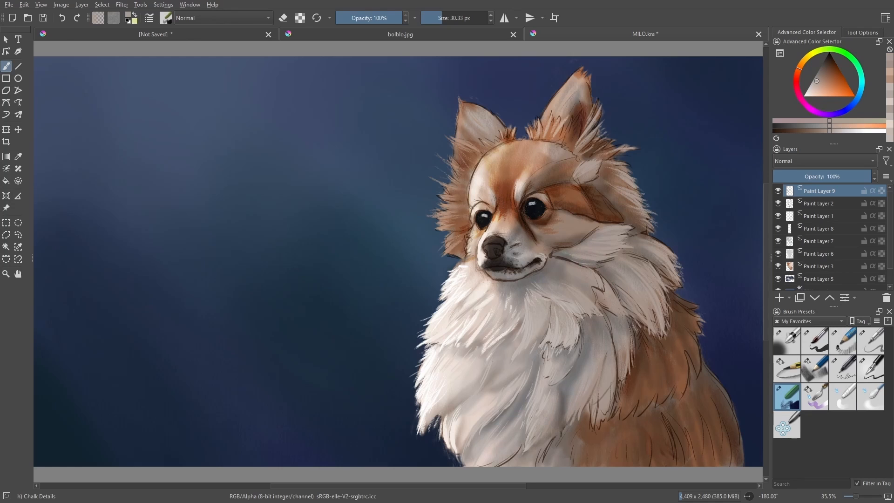
Step: Add strands to the cheek and the neck ruff beside the mouth with Chalk Details in colours sampled nearby
ctrl+click(600, 237)
right_click(594, 151)
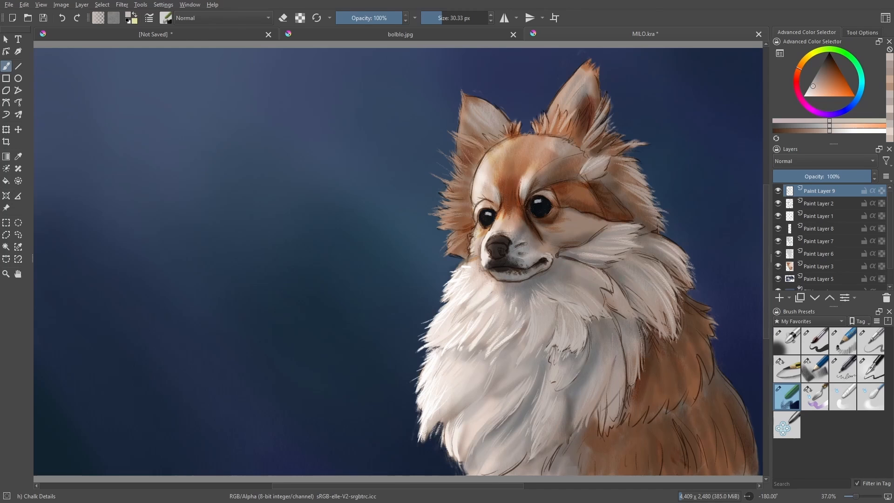
ctrl+click(584, 265)
drag(577, 263, 590, 269)
Step: Paint light strands down the side of the chest where it meets the brown fur, using Chalk Details in sampled beige
click(871, 399)
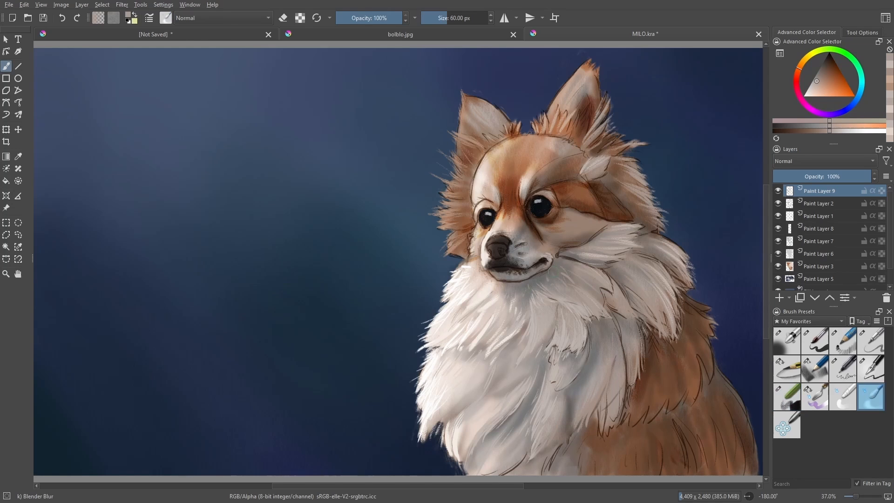
key(slash)
ctrl+click(606, 290)
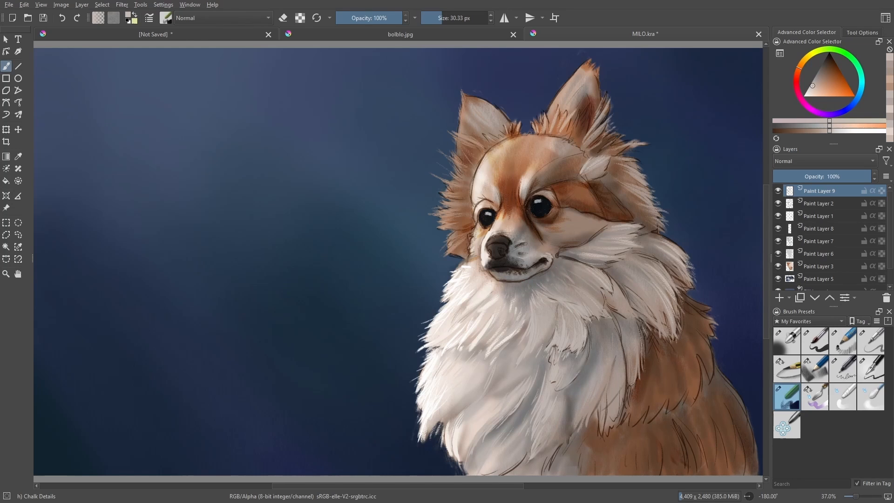
drag(617, 333, 623, 368)
ctrl+click(620, 354)
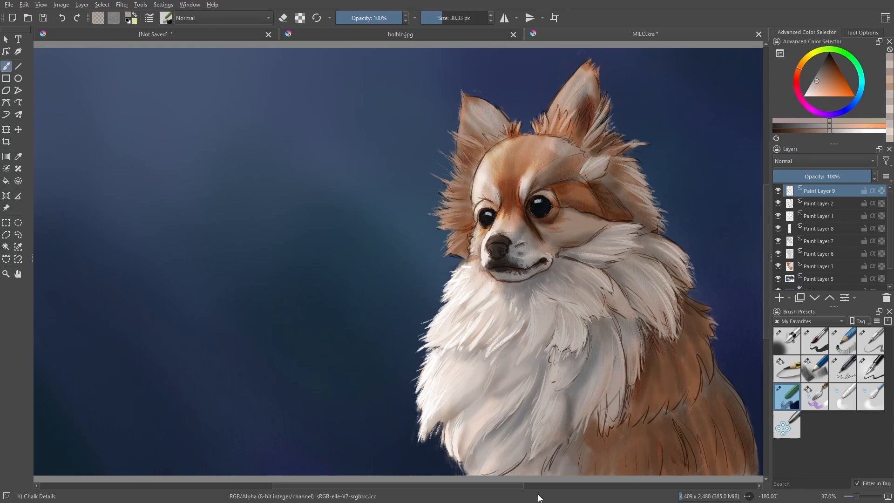
Step: Sample the brown of the shoulder fur for Chalk Details strands and check the painting in canvas-only view
ctrl+click(686, 350)
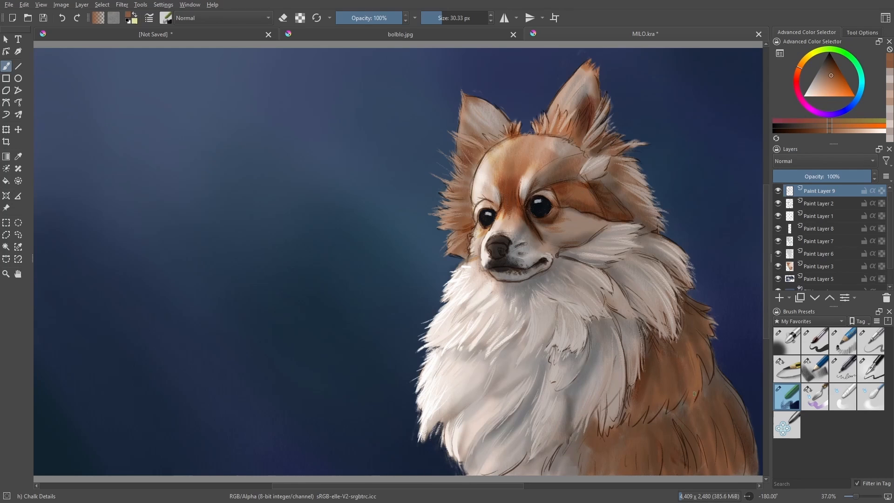
key(Tab)
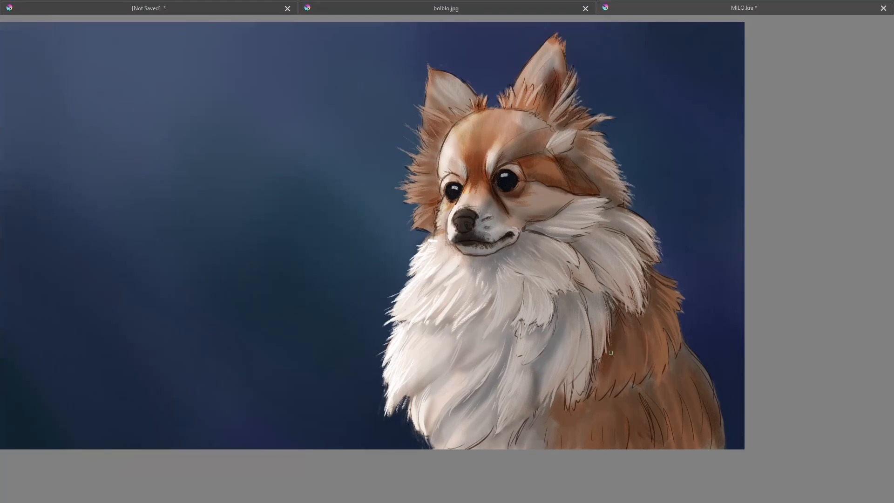
key(Tab)
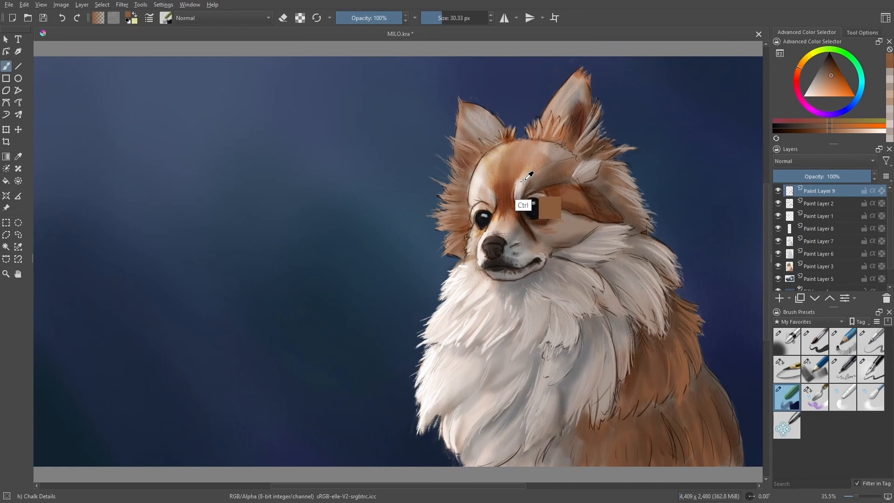
Step: Sample a pale fur colour from the forehead above the eye and undo the test stroke on the background
ctrl+click(483, 183)
ctrl+click(482, 185)
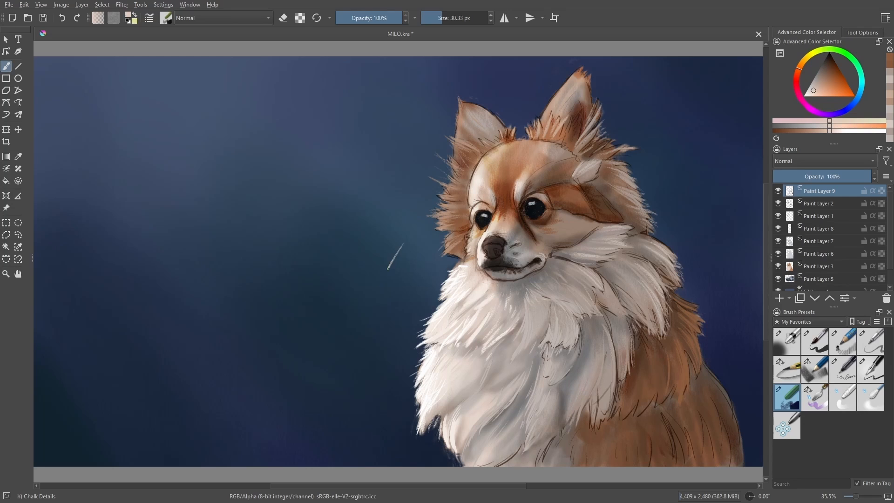
key(ctrl+z)
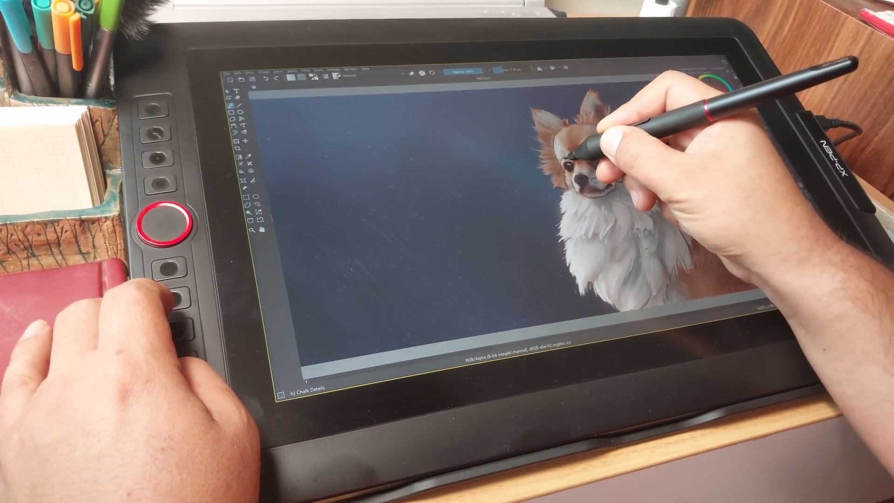
right_click(562, 158)
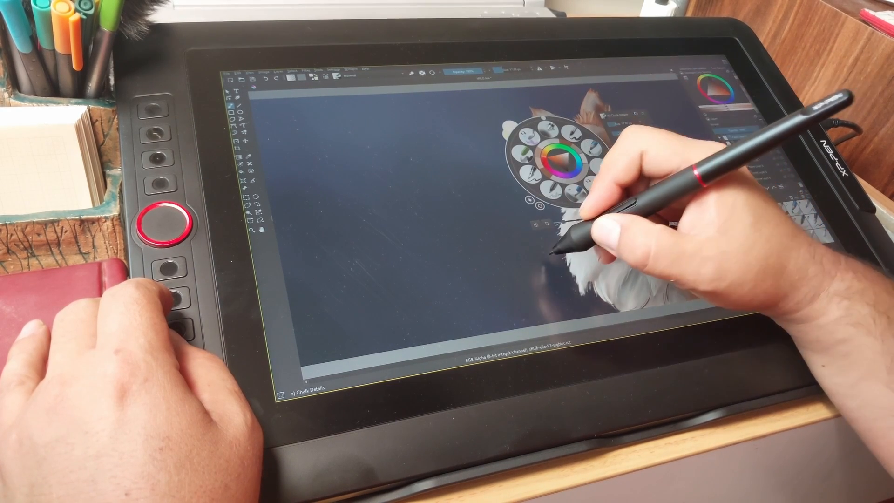
click(556, 240)
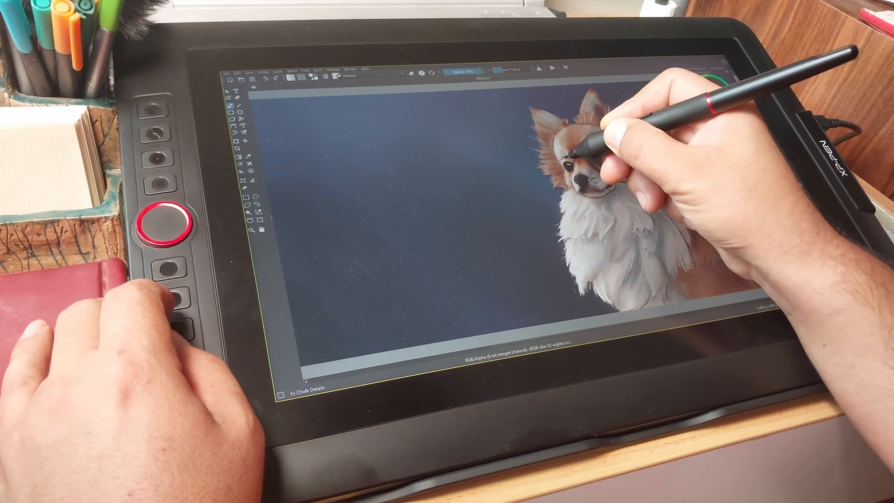
Step: Paint short pale strands along the brow above the dog's smaller eye with Chalk Details, adjusting the brush size and colour
key(plus)
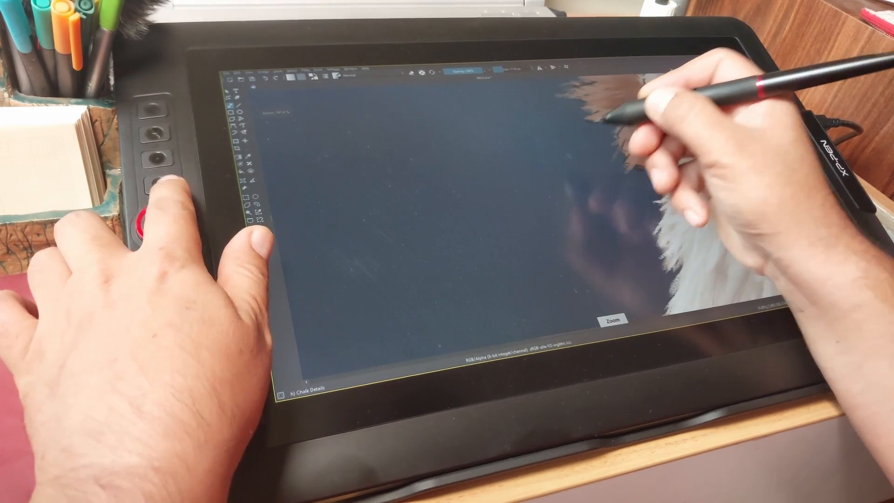
key(minus)
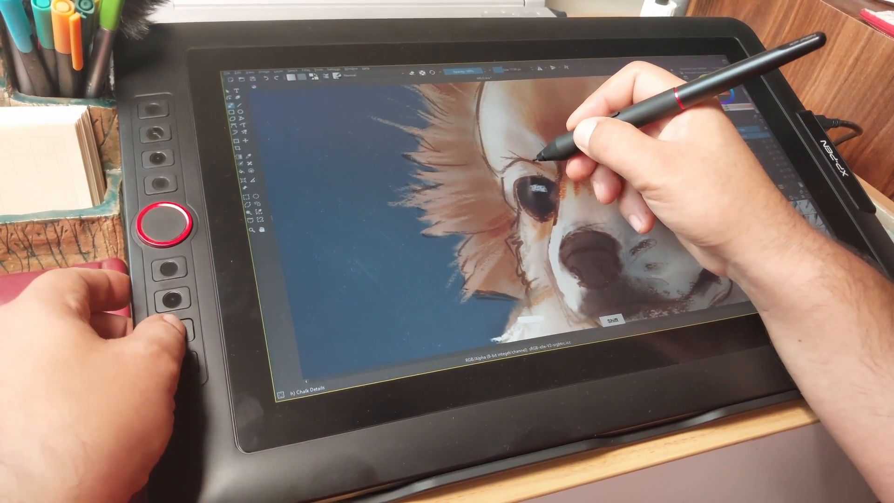
key(shift)
drag(532, 165, 544, 164)
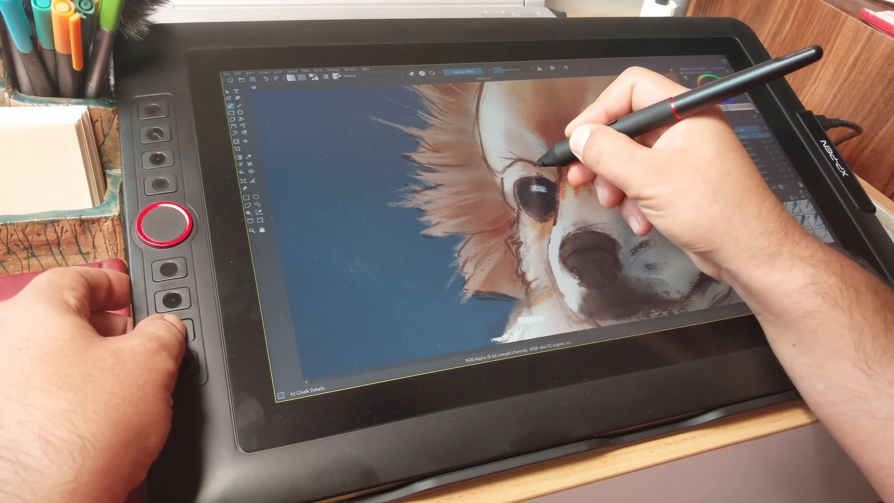
right_click(540, 155)
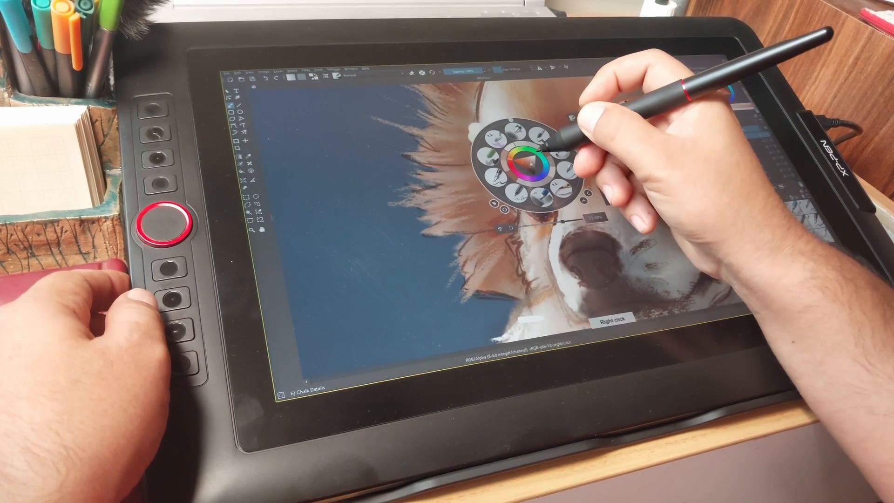
click(540, 150)
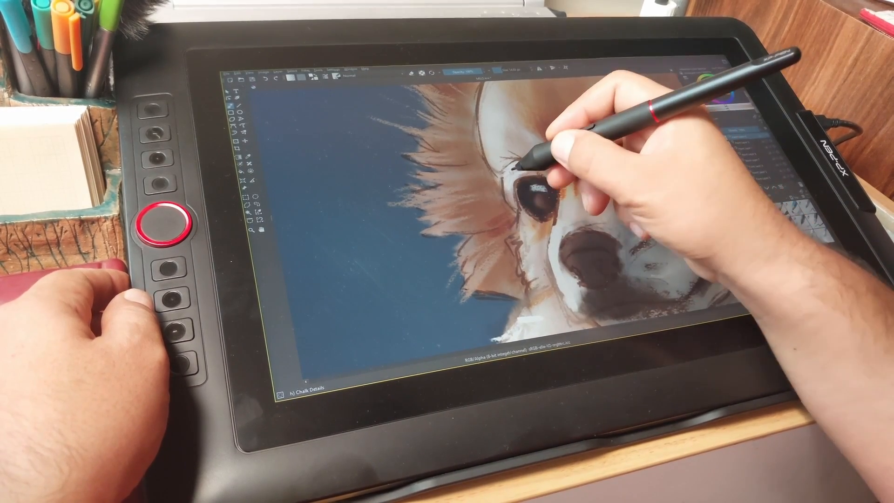
key(2)
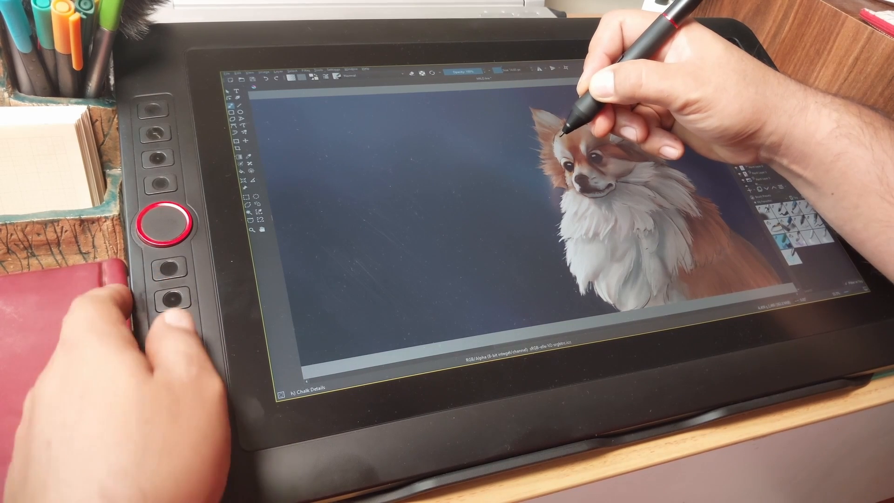
key(ctrl)
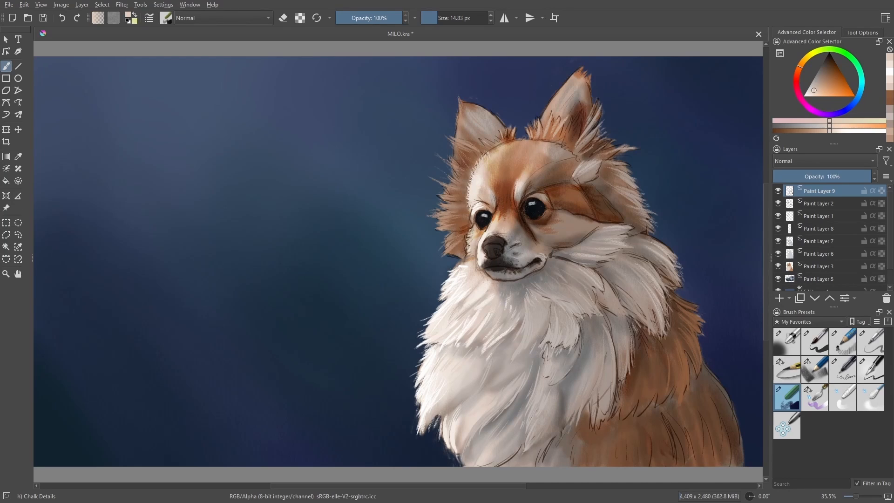
Step: Compare the portrait with Paint Layer 9 hidden, ending with Chalk Details active on Paint Layer 9
click(871, 398)
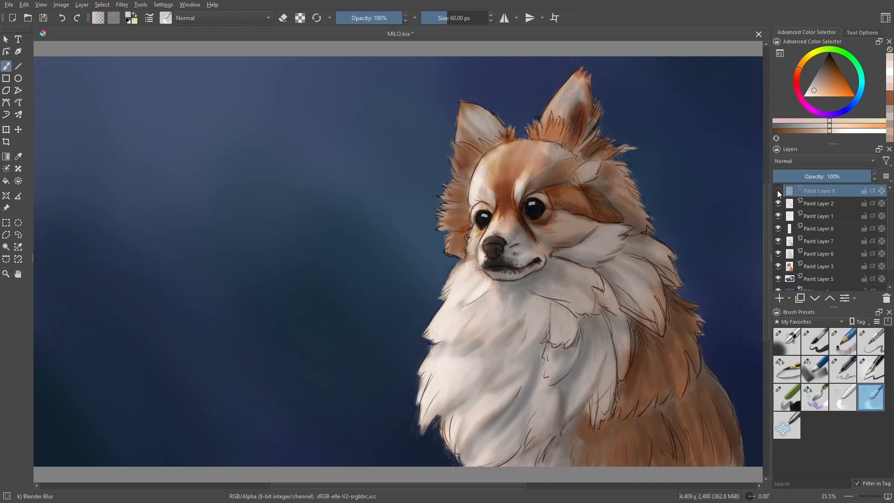
click(812, 203)
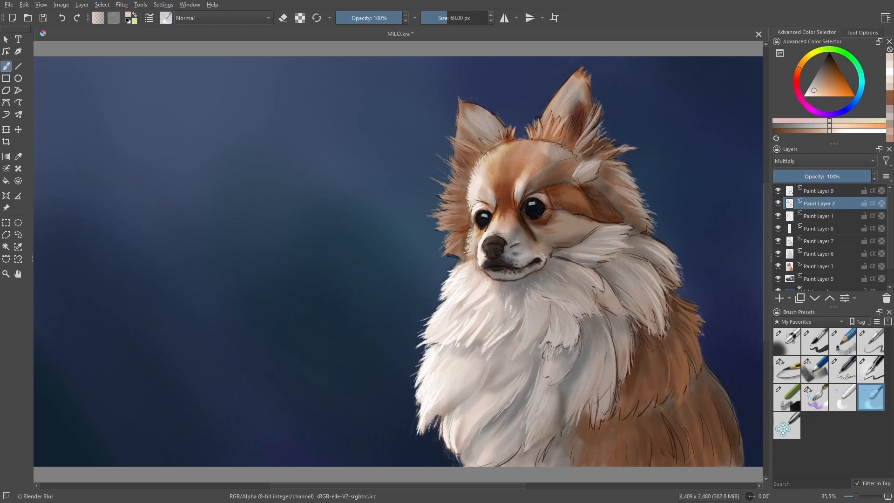
key(Page_Up)
key(slash)
key(e)
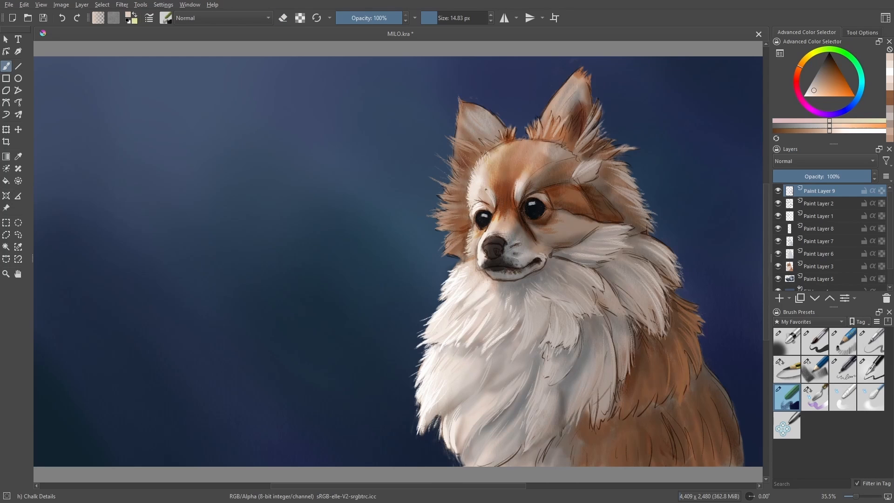
Step: Paint strands between the eyes and down the nose bridge with Chalk Details at about 18 px, in colours sampled nearby
ctrl+click(523, 199)
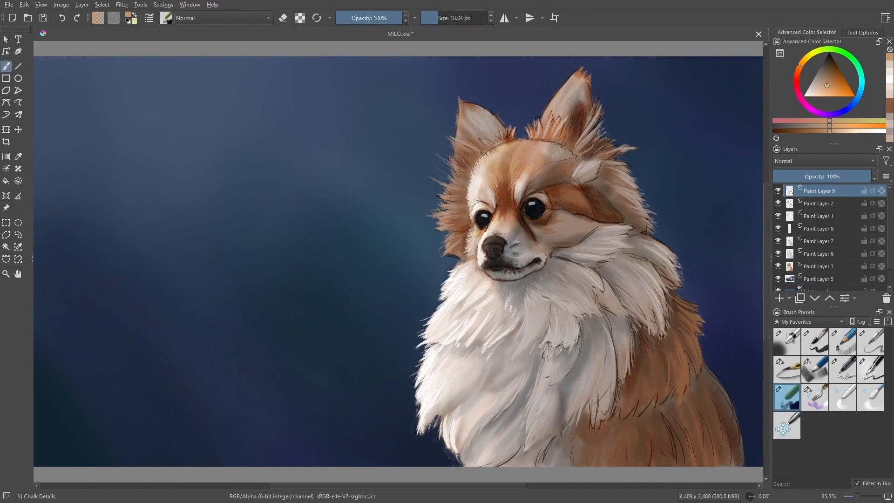
ctrl+click(510, 216)
ctrl+click(492, 225)
ctrl+click(499, 221)
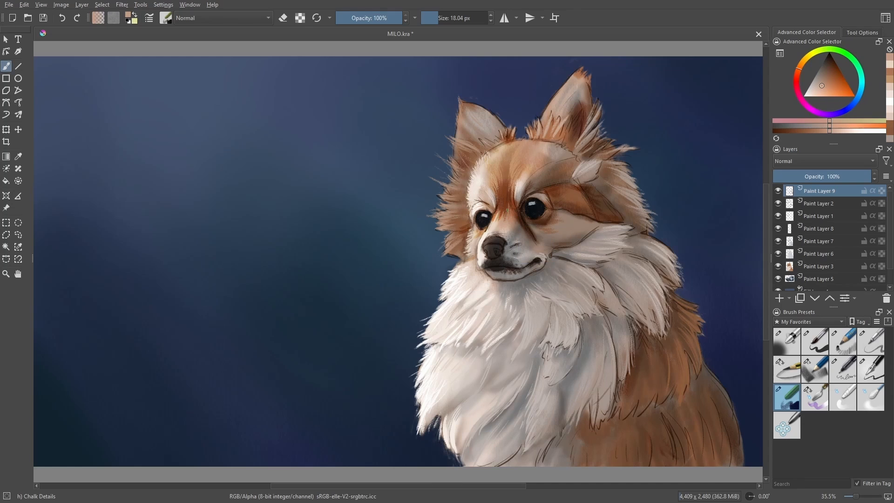
ctrl+click(504, 204)
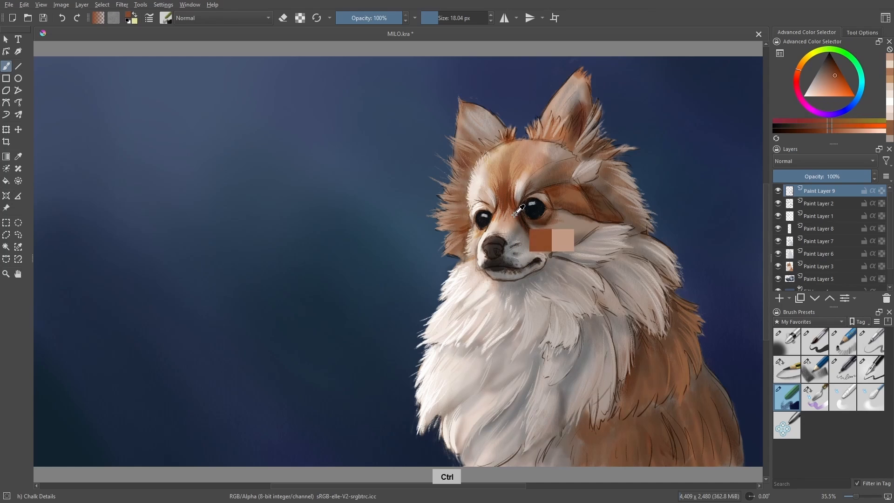
ctrl+click(517, 187)
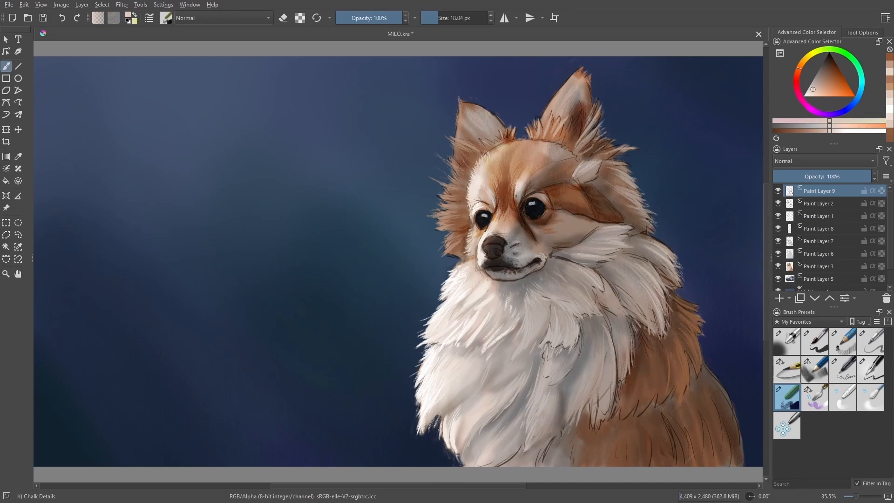
Step: Add a white highlight strand to the inner brow above the larger eye and sample a pale fur colour nearby
right_click(515, 185)
click(490, 203)
right_click(581, 227)
drag(514, 196, 518, 177)
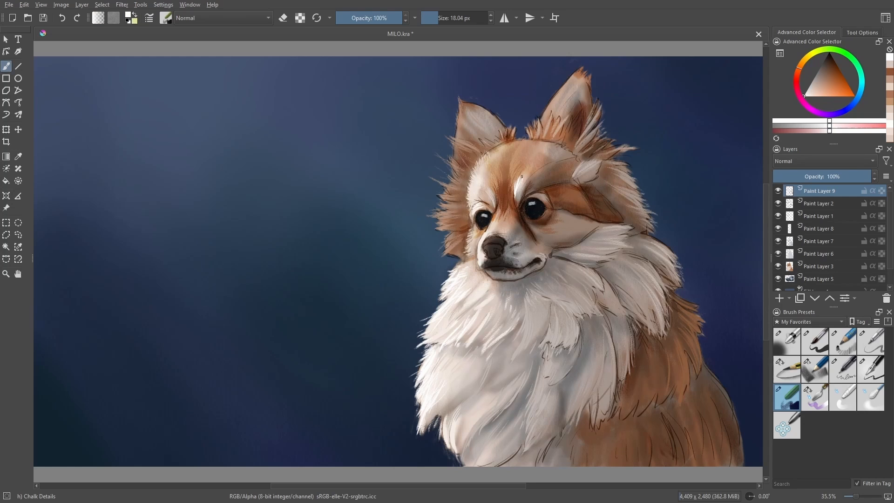
ctrl+click(542, 214)
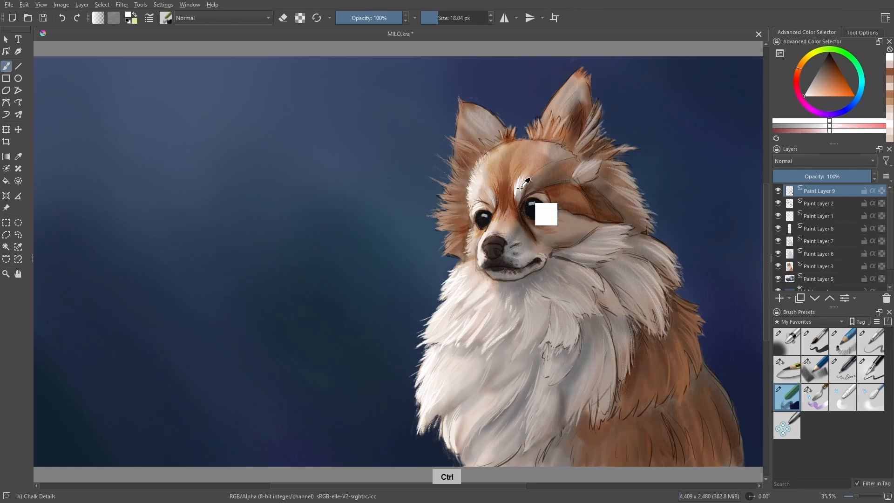
ctrl+click(559, 205)
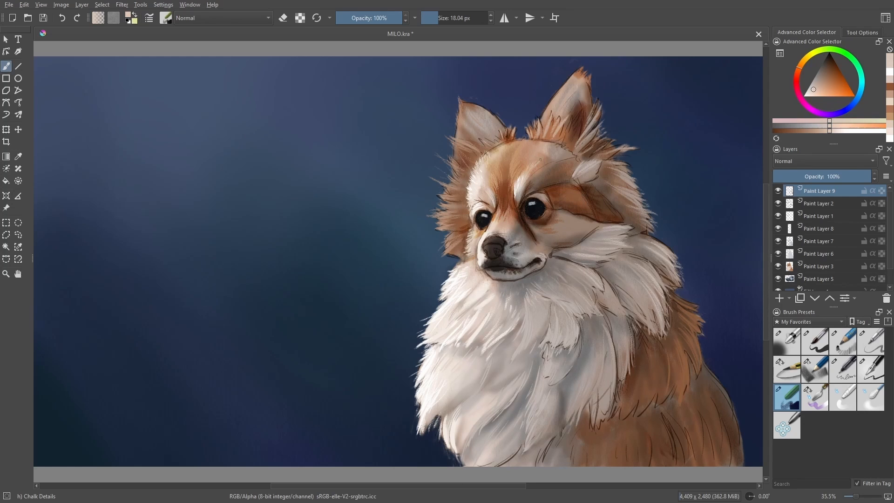
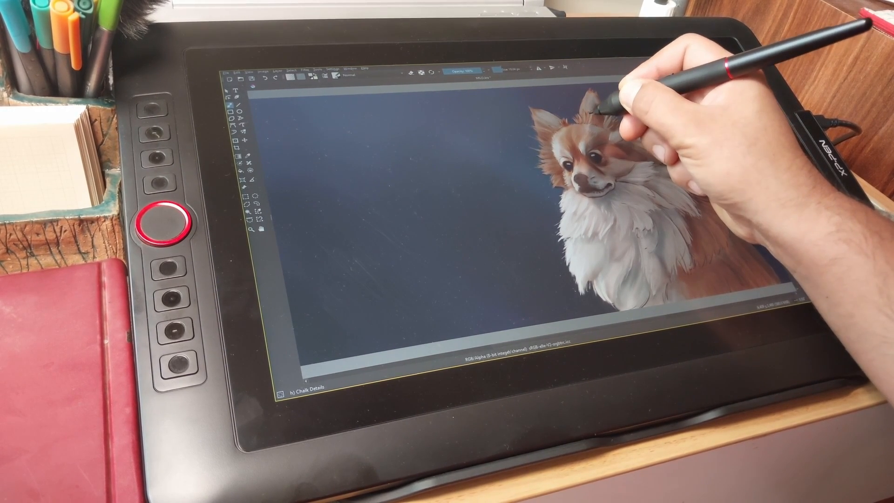
Step: Paint pale strands upward from the top of the forehead into the base of the taller ear
key(ctrl)
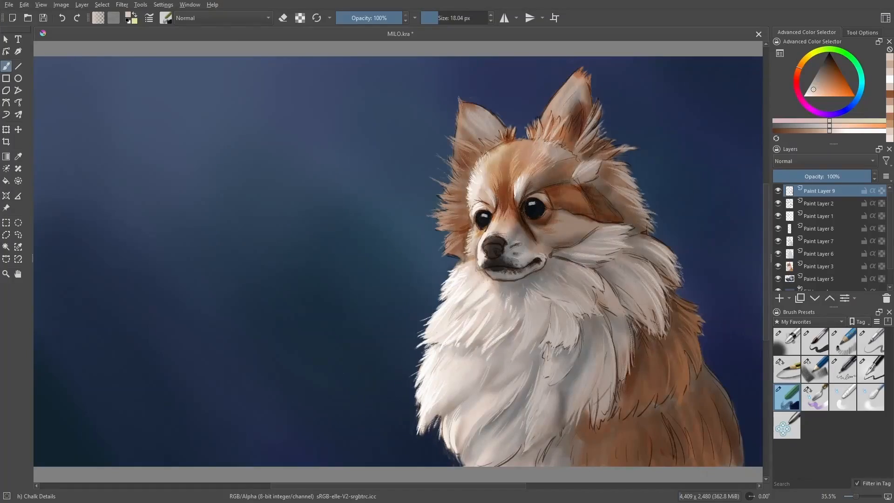
drag(536, 137, 536, 122)
drag(541, 138, 548, 116)
Step: Choose a pale pink and paint light strands inside both ears with Chalk Details
drag(798, 70, 798, 92)
click(808, 93)
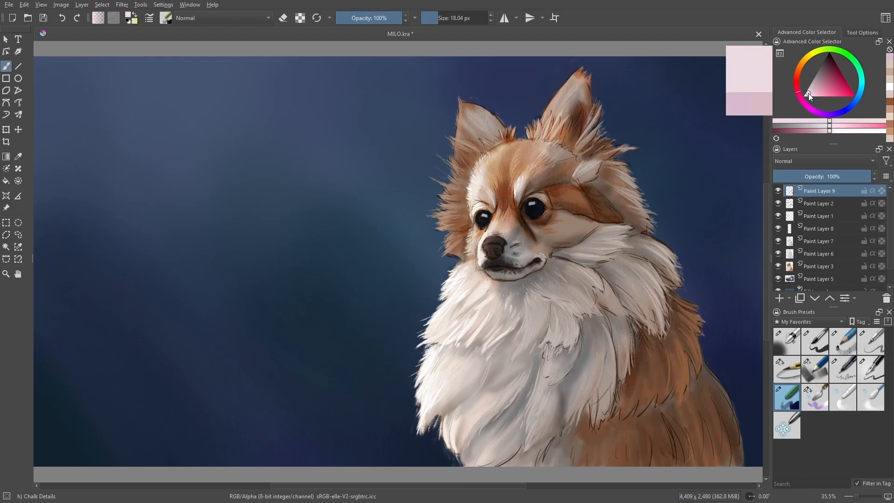
mouse_move(562, 100)
mouse_down()
mouse_move(569, 88)
mouse_move(570, 98)
mouse_up()
drag(572, 103, 582, 88)
drag(563, 97, 569, 81)
drag(487, 129, 479, 118)
drag(477, 125, 476, 107)
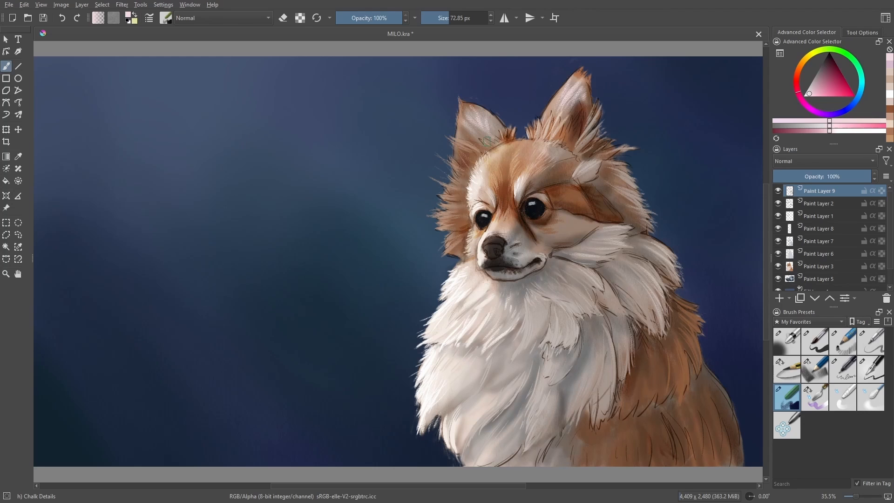
Step: Compare the painting with the line art on Paint Layer 2 hidden and shown
click(777, 204)
click(778, 206)
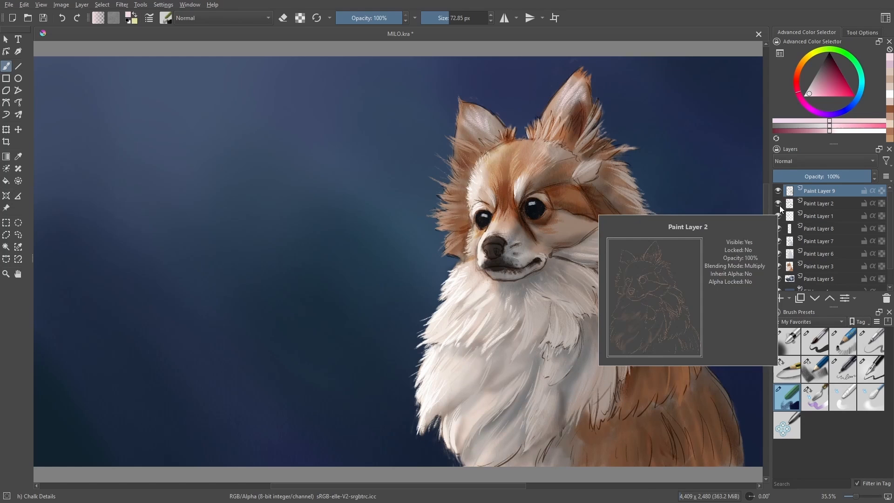
mouse_move(804, 190)
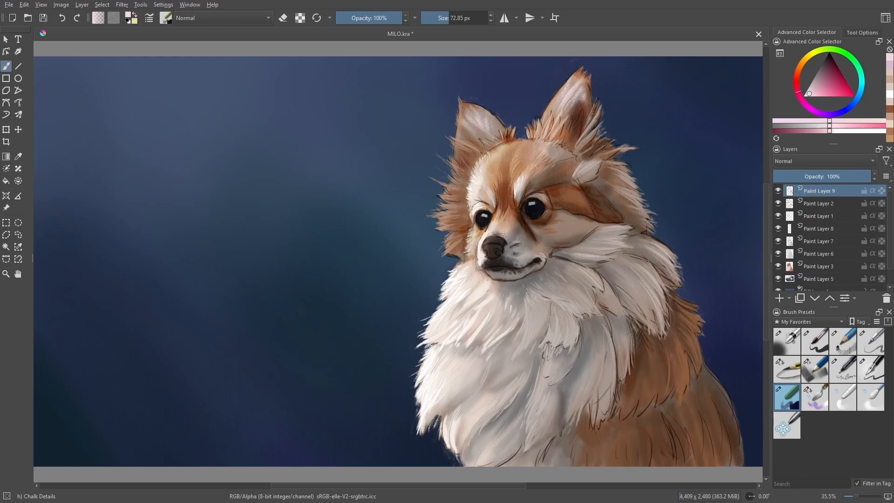
Step: Paint strands on the forehead beside the taller ear in a recent beige at about 20 px, sampling further face tones
click(890, 73)
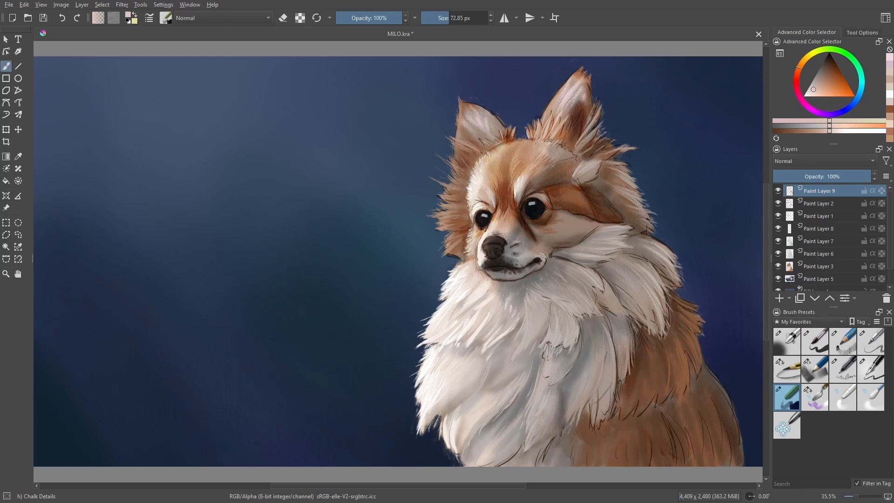
mouse_move(551, 143)
shift+mouse_down()
mouse_move(532, 143)
mouse_move(569, 121)
shift+mouse_up()
mouse_move(576, 147)
mouse_down()
mouse_move(585, 127)
mouse_move(560, 134)
mouse_up()
ctrl+click(568, 155)
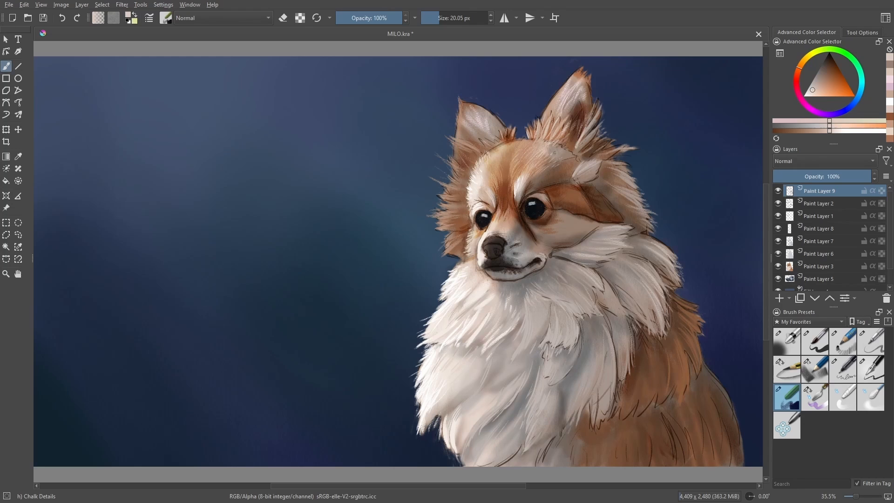
ctrl+click(570, 219)
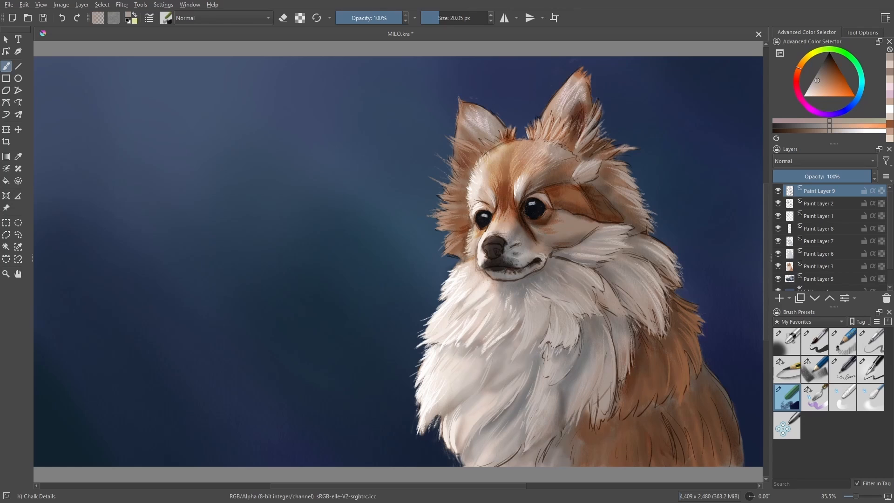
ctrl+click(495, 223)
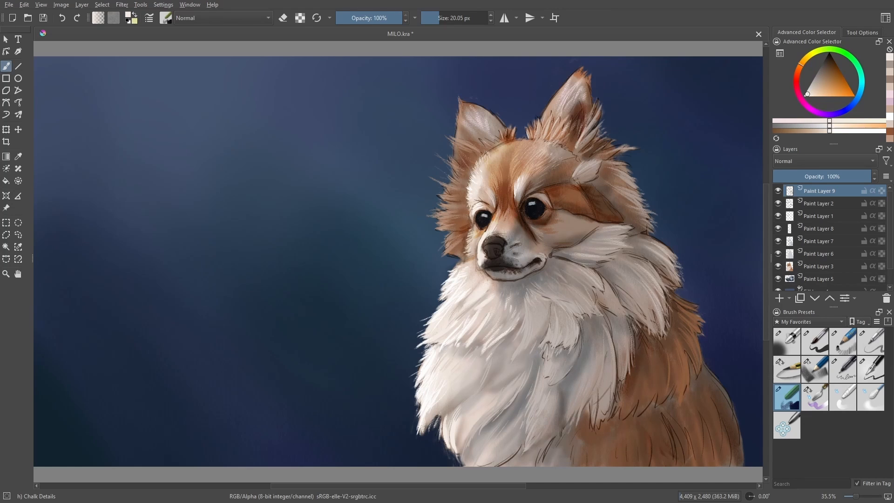
Step: Paint pale cyan highlights on the upper edge of the nose with Chalk Details
scroll(493, 230, up, 6)
scroll(415, 233, down, 5)
scroll(418, 229, up, 3)
mouse_move(410, 279)
mouse_down()
mouse_move(423, 275)
mouse_move(417, 268)
mouse_move(426, 272)
mouse_up()
ctrl+click(417, 269)
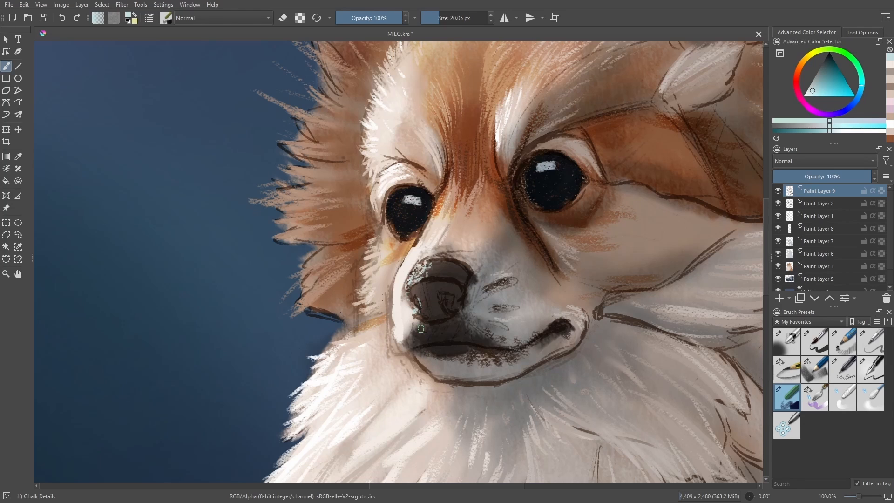
key(2)
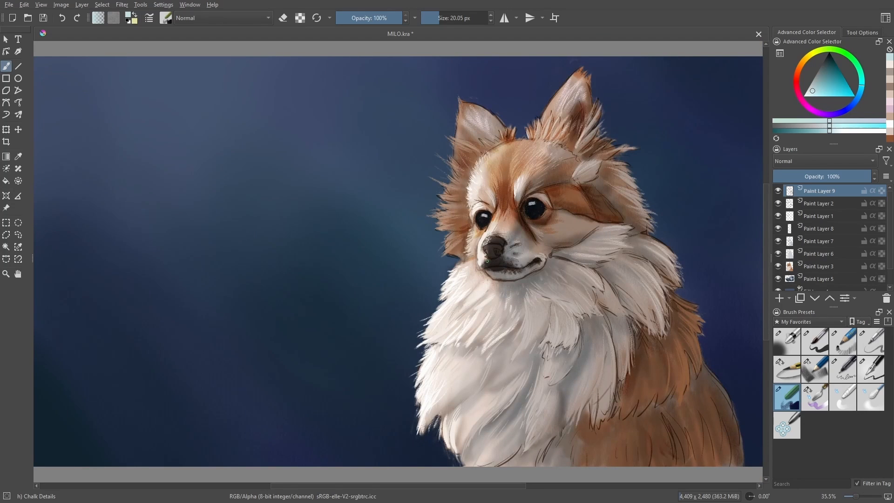
Step: Soften the nose highlights with Blender Blur and return to Chalk Details at 15.59 px
click(869, 391)
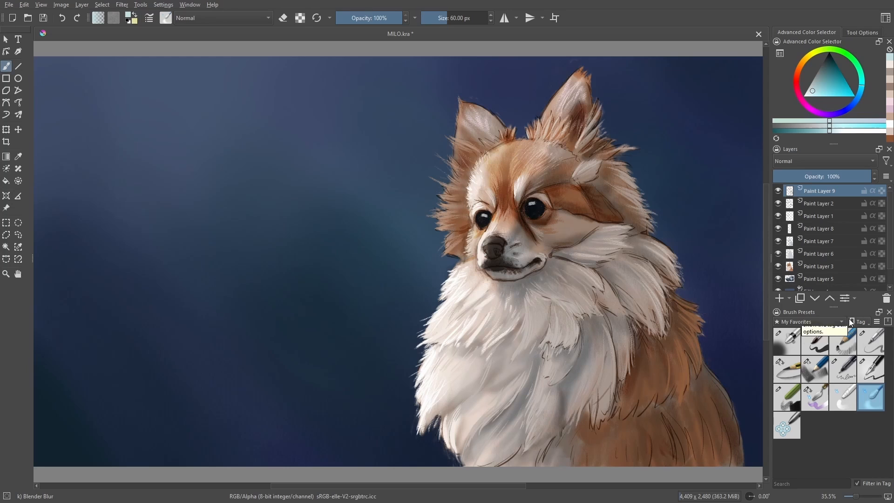
mouse_move(796, 372)
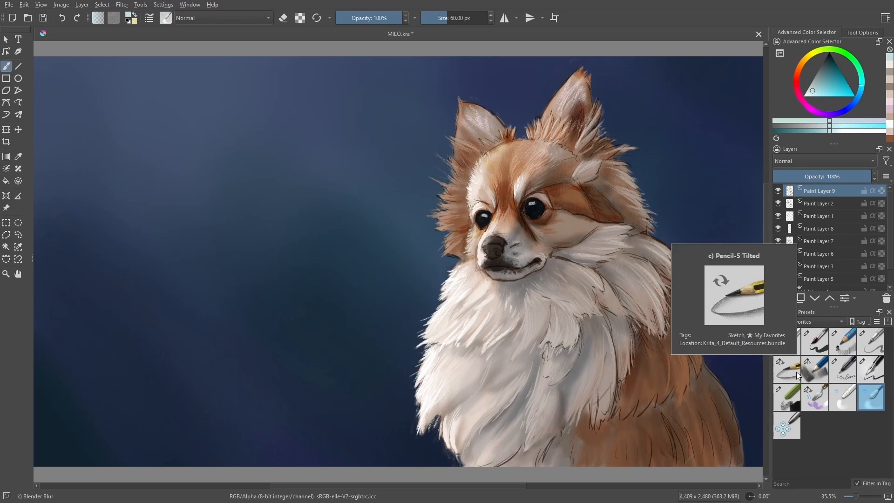
click(790, 395)
key(bracketleft)
Step: Paint short fur strands along the muzzle and chin outline in sampled light muzzle tones with Chalk Details at 15.59 px
click(889, 72)
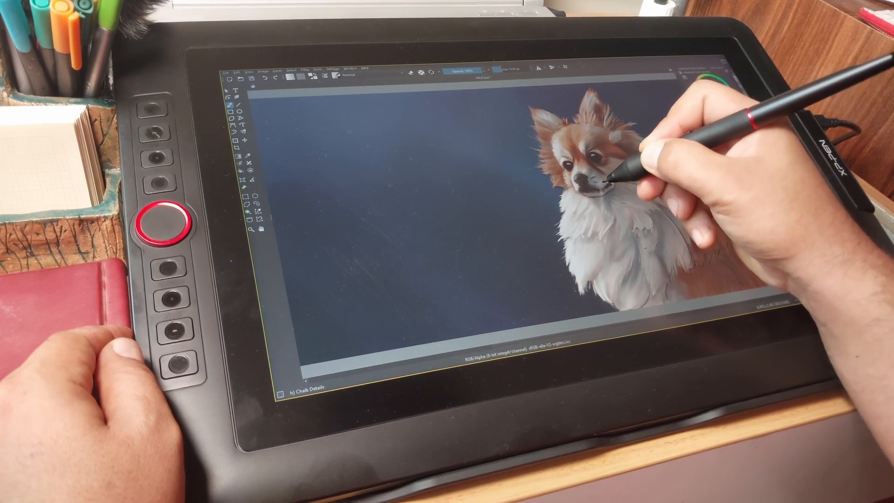
key(ctrl)
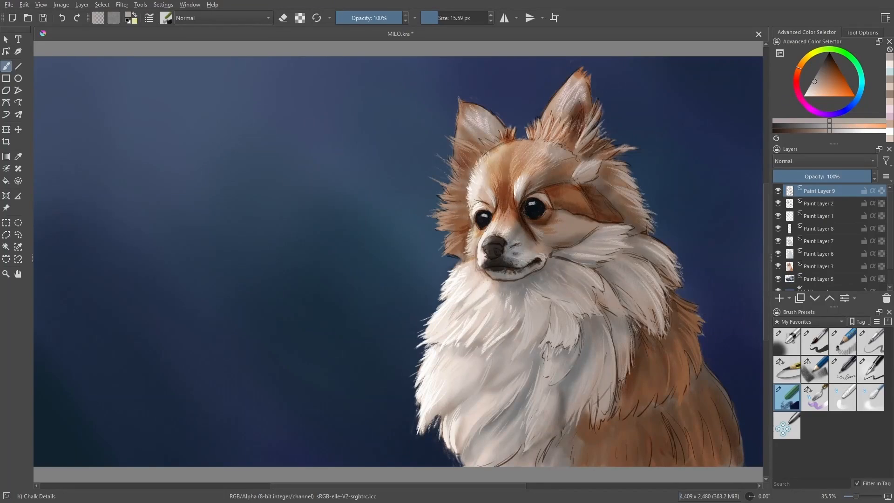
right_click(541, 245)
click(550, 242)
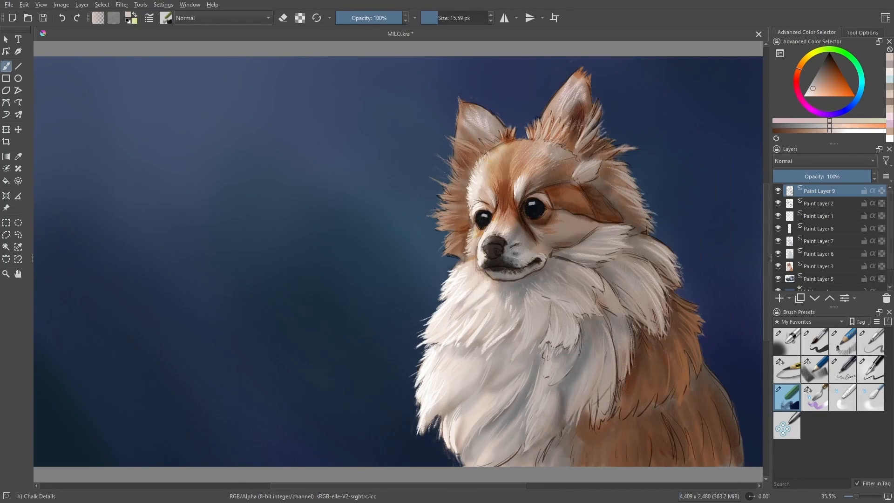
right_click(526, 252)
right_click(539, 259)
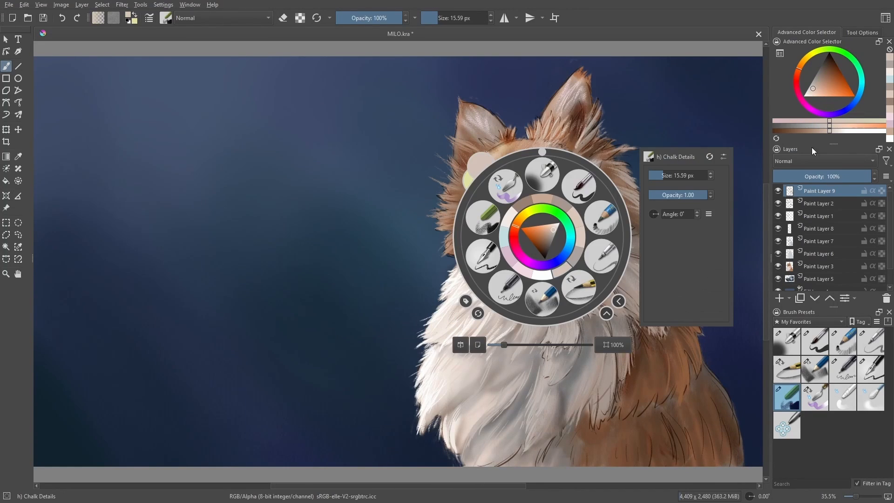
click(534, 261)
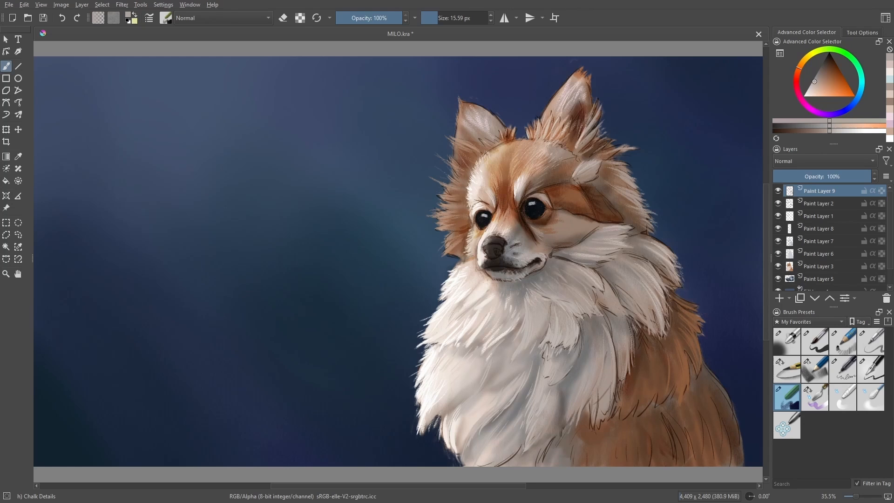
key(k)
key(k)
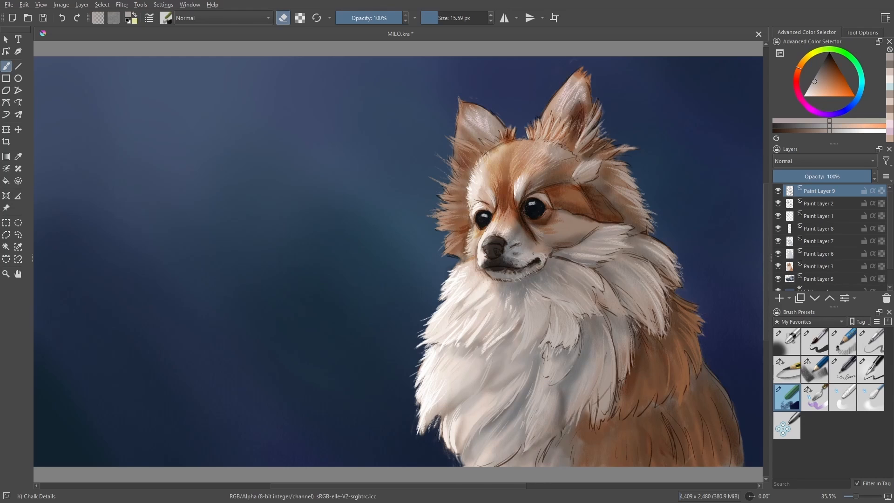
key(e)
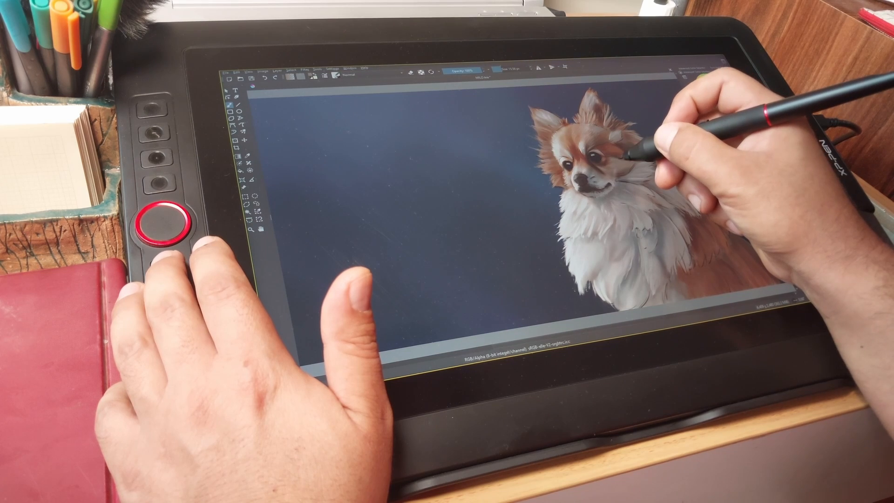
Step: Paint fine fur strands on the muzzle and the cheek beneath the larger eye in sampled beige and brown tones at 15.59 px
key(ctrl)
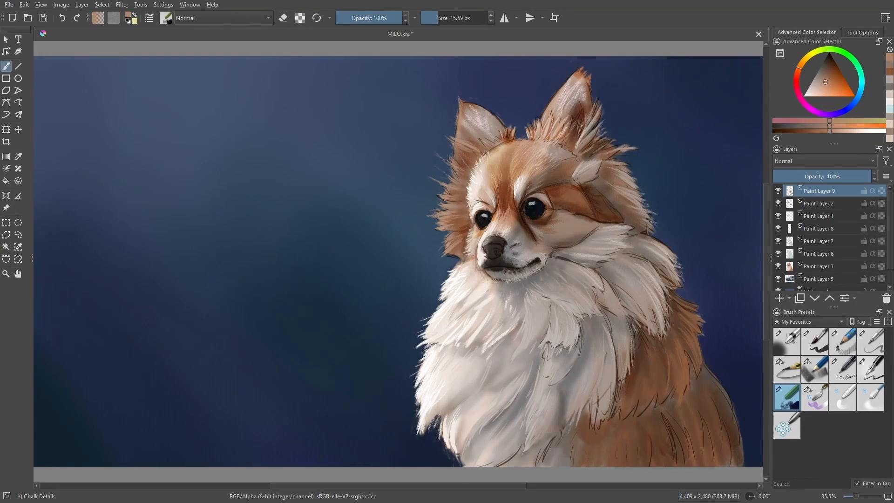
ctrl+click(561, 275)
ctrl+click(528, 252)
ctrl+click(539, 259)
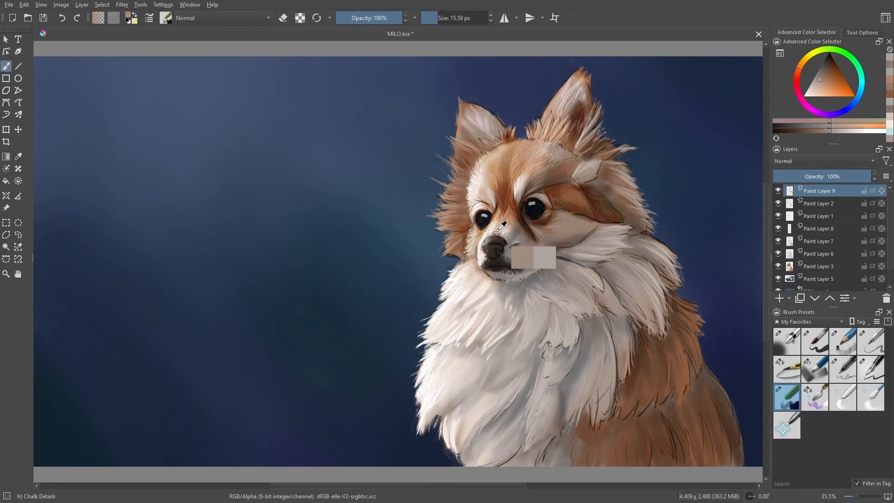
ctrl+click(549, 218)
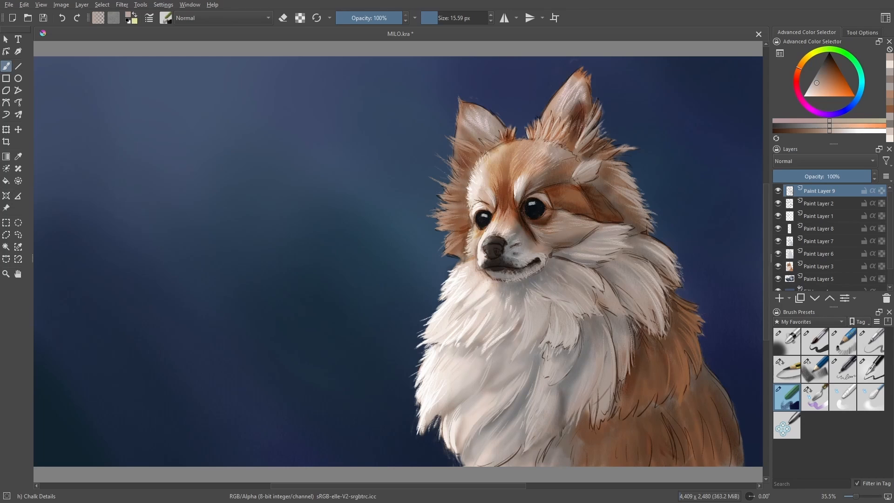
ctrl+click(547, 231)
Step: Repaint the irises of both eyes in very dark reddish brown with Chalk Details at 44.24 px
shift+drag(547, 274, 560, 274)
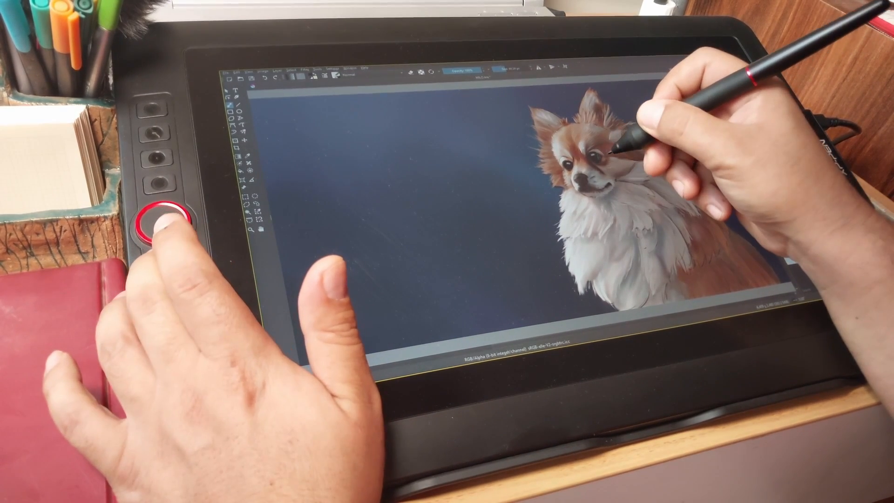
right_click(598, 156)
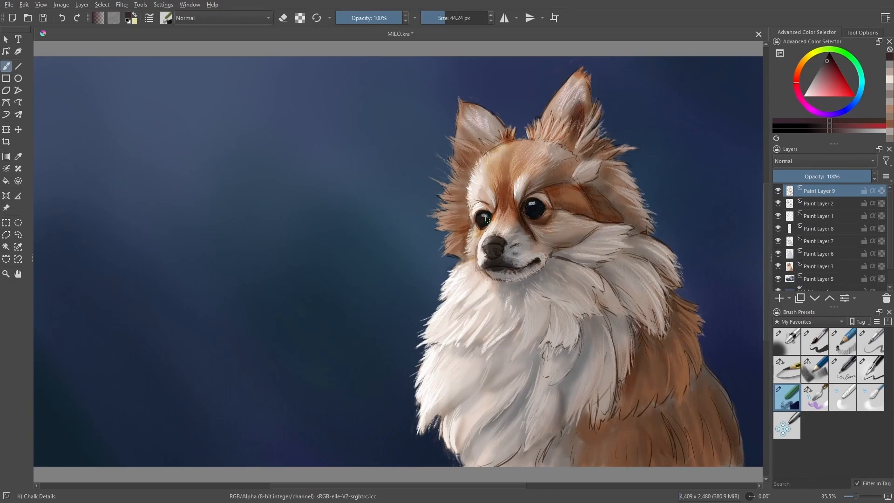
key(ctrl+plus)
key(ctrl+plus)
key(ctrl+plus)
drag(654, 135, 463, 262)
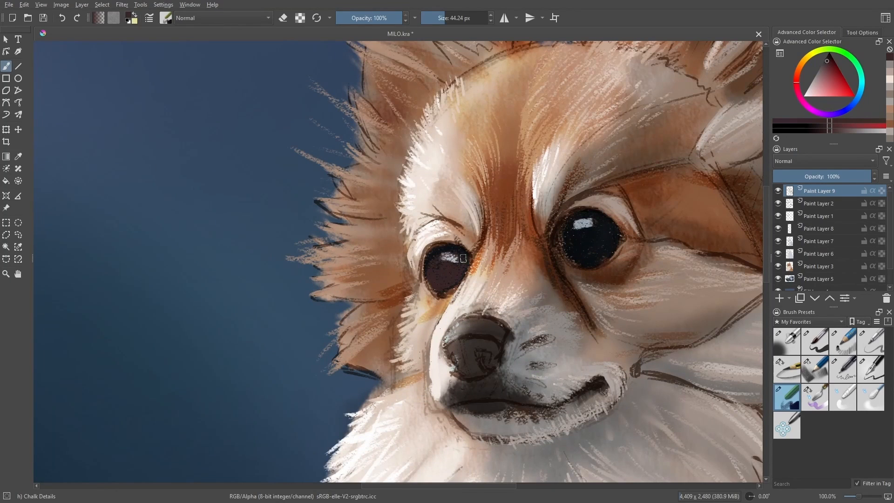
right_click(562, 229)
click(557, 218)
mouse_move(573, 233)
mouse_down()
mouse_move(587, 236)
mouse_move(579, 256)
mouse_up()
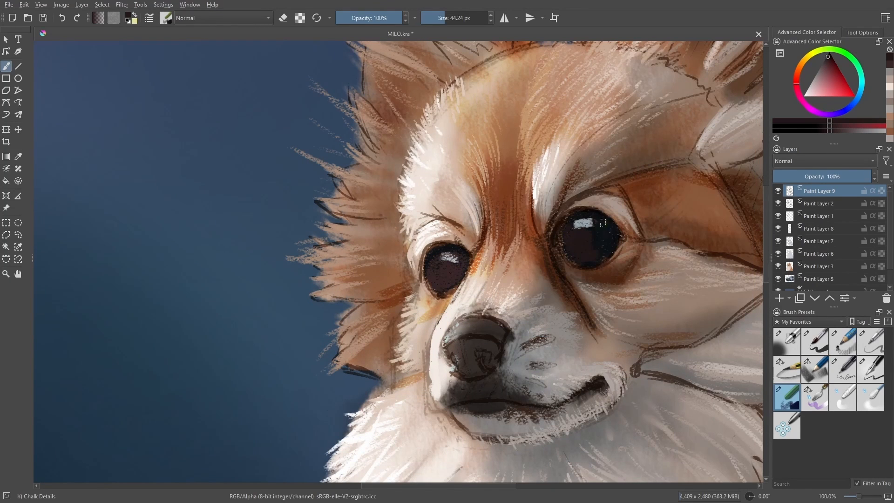
drag(455, 261, 429, 280)
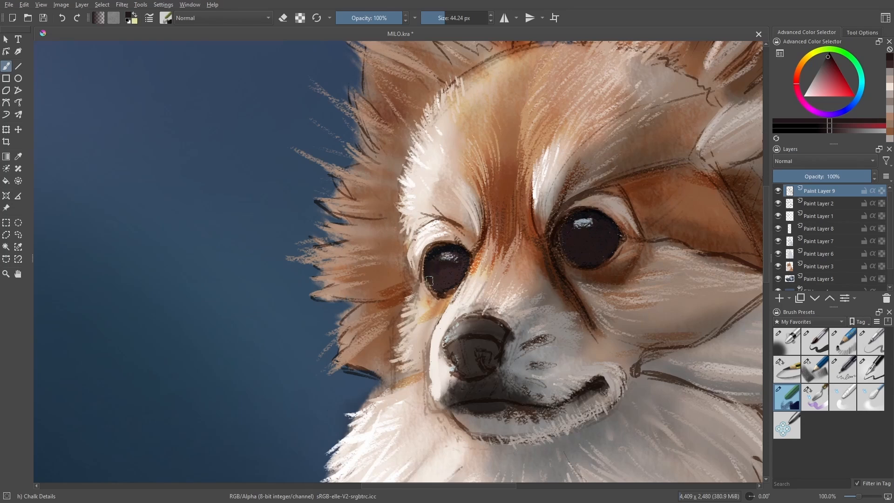
Step: Deepen the edges and shadows of both eyeballs with near-black tones sampled from the larger eye
ctrl+click(606, 225)
mouse_move(605, 224)
mouse_down()
mouse_move(594, 214)
mouse_move(602, 250)
mouse_up()
ctrl+click(608, 236)
mouse_move(563, 229)
mouse_down()
mouse_move(606, 224)
mouse_move(556, 256)
mouse_move(575, 264)
mouse_up()
mouse_move(461, 254)
mouse_down()
mouse_move(456, 282)
mouse_move(460, 269)
mouse_up()
drag(592, 251, 596, 249)
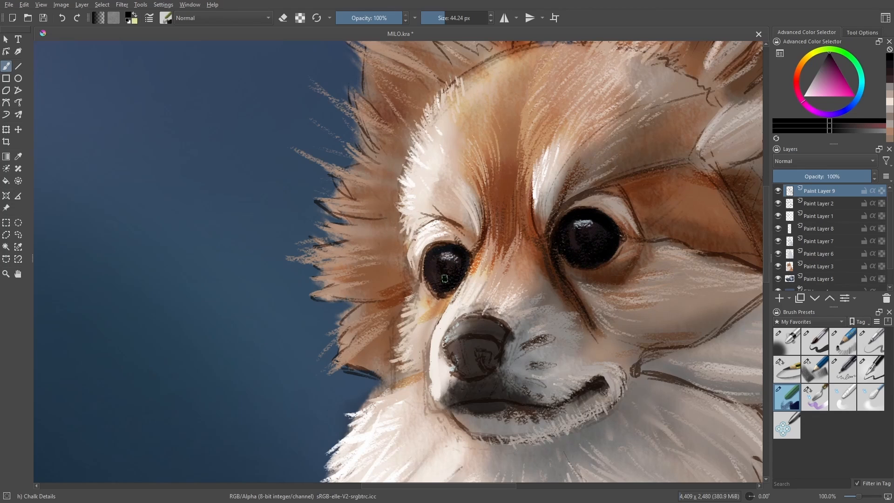
Step: Add small white reflections to both eyes with Chalk Details at 15.10 px
click(804, 96)
drag(583, 231, 552, 247)
drag(567, 247, 553, 247)
drag(556, 239, 549, 238)
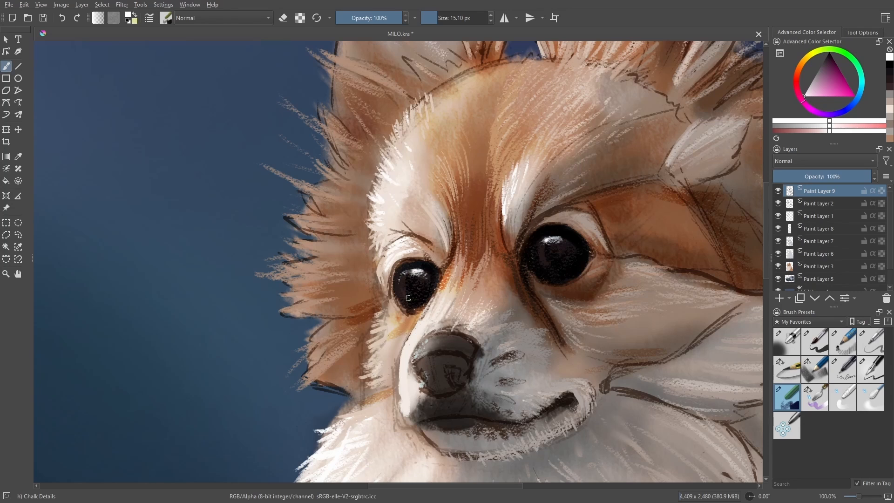
Step: Refine the eyelid and rim around the larger eye at 15.10 px in sampled brown and near-black tones
ctrl+click(560, 215)
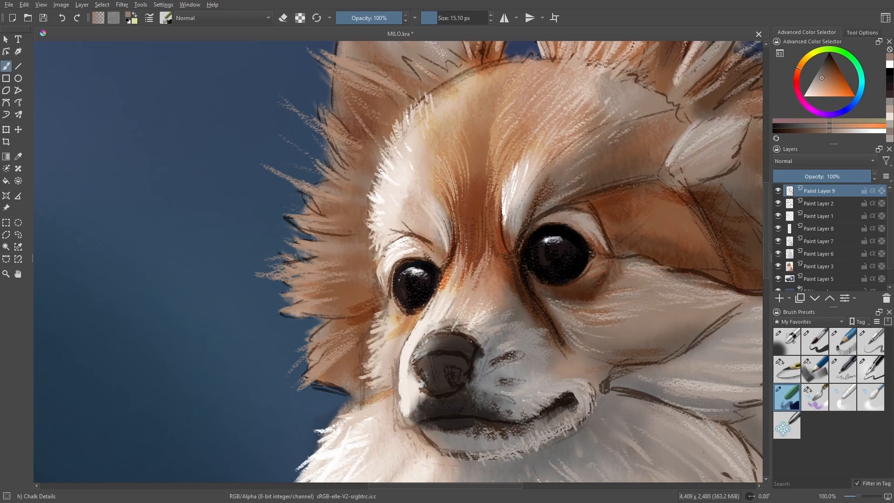
ctrl+click(540, 209)
ctrl+click(550, 223)
ctrl+click(557, 207)
ctrl+click(554, 254)
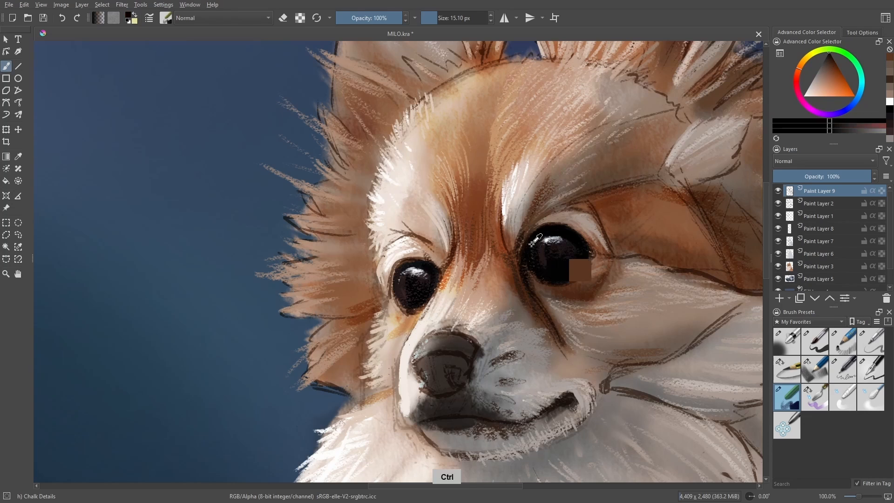
ctrl+click(516, 248)
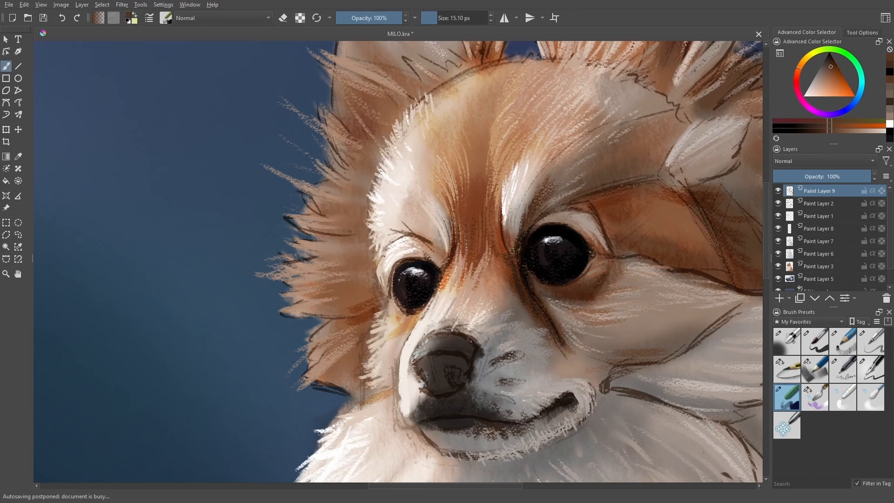
ctrl+click(538, 269)
Step: Paint over the line art above the smaller eye and refine its rim in sampled orange-brown and beige tones
ctrl+click(470, 269)
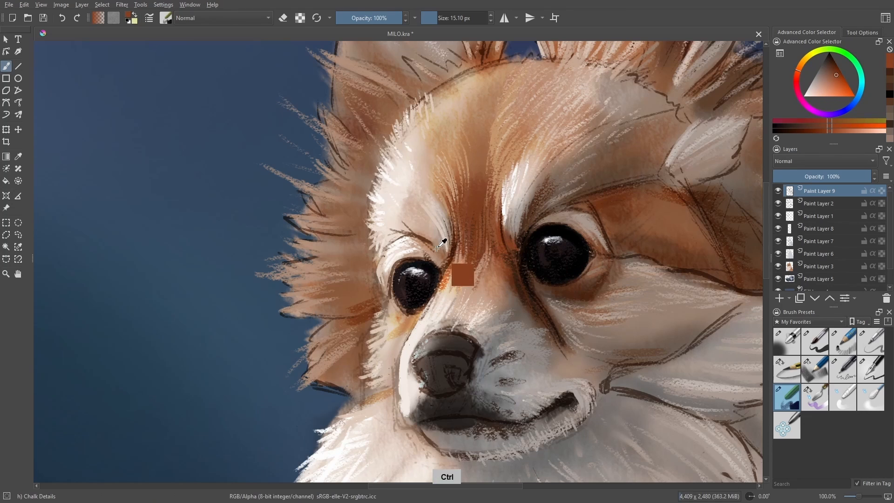
ctrl+click(429, 247)
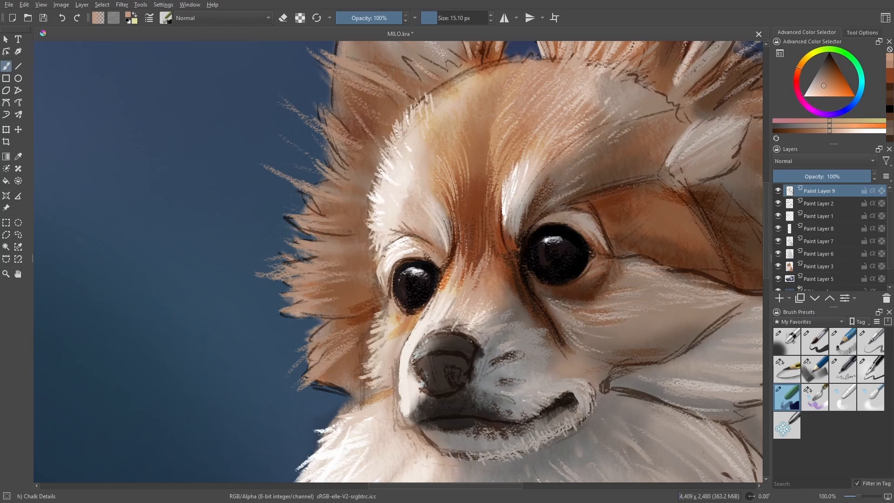
ctrl+click(580, 275)
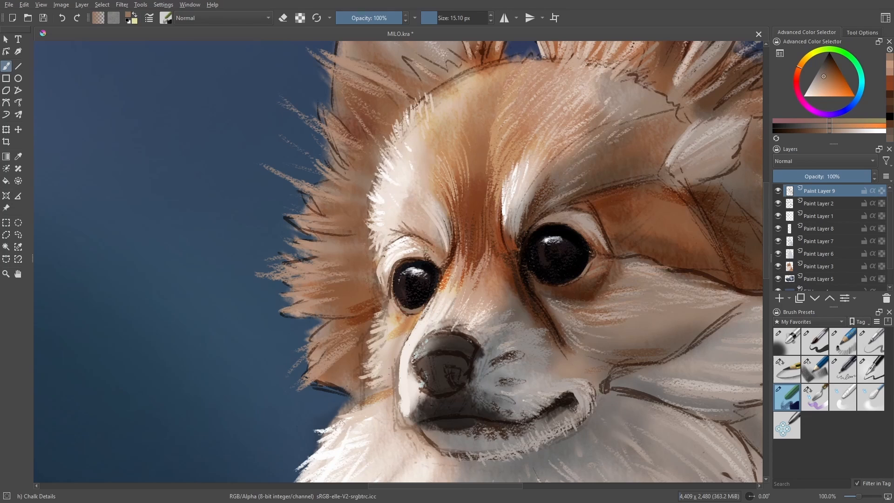
ctrl+click(427, 298)
ctrl+click(391, 277)
ctrl+click(394, 284)
Step: Smooth the painted nose with Blender Blur and return to Chalk Details
key(slash)
key(Page_Down)
key(Page_Down)
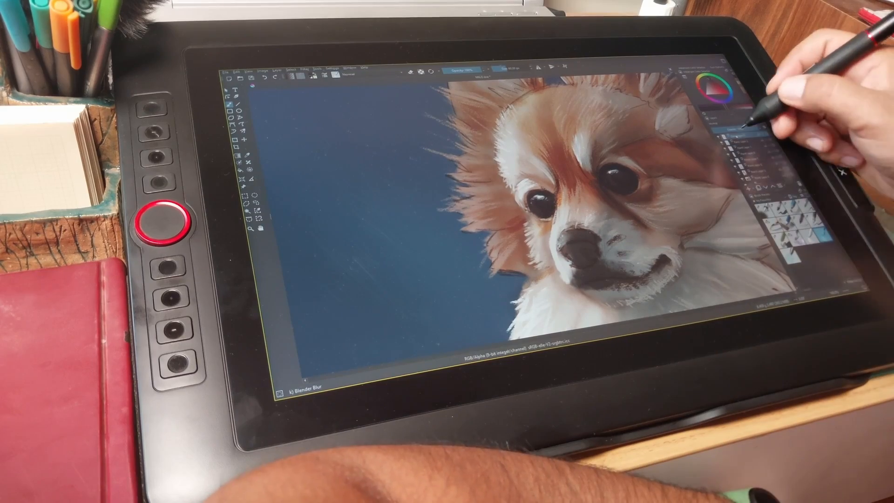
key(slash)
Step: Cover the line art on the neck ruff beside the cheek with fur strokes in sampled tones, enlarging the brush
drag(734, 242, 590, 248)
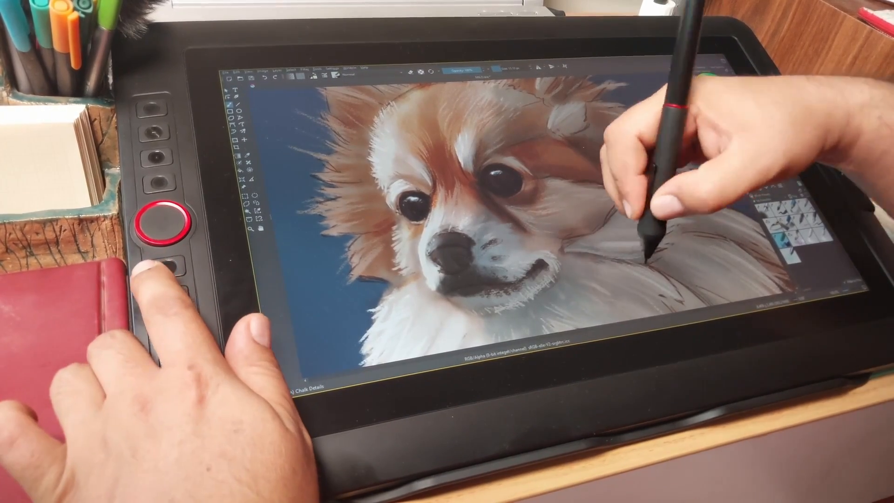
mouse_move(656, 259)
mouse_down()
mouse_move(714, 278)
mouse_move(671, 260)
mouse_up()
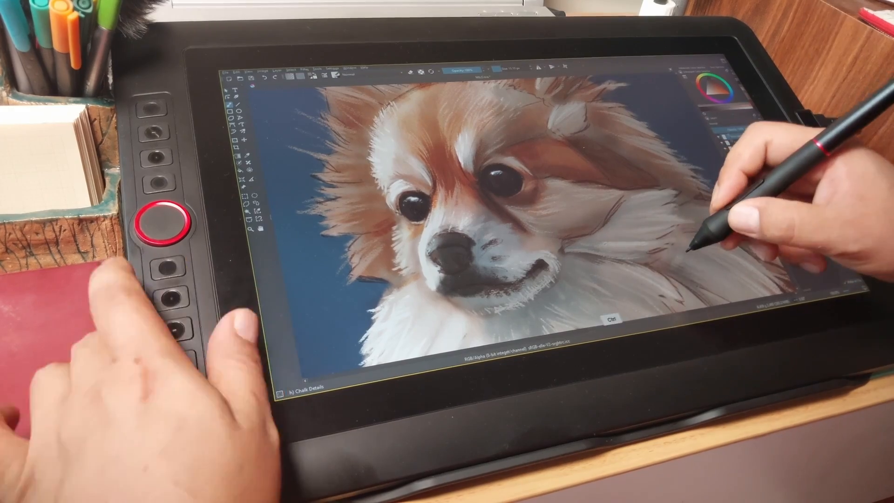
key(bracketright)
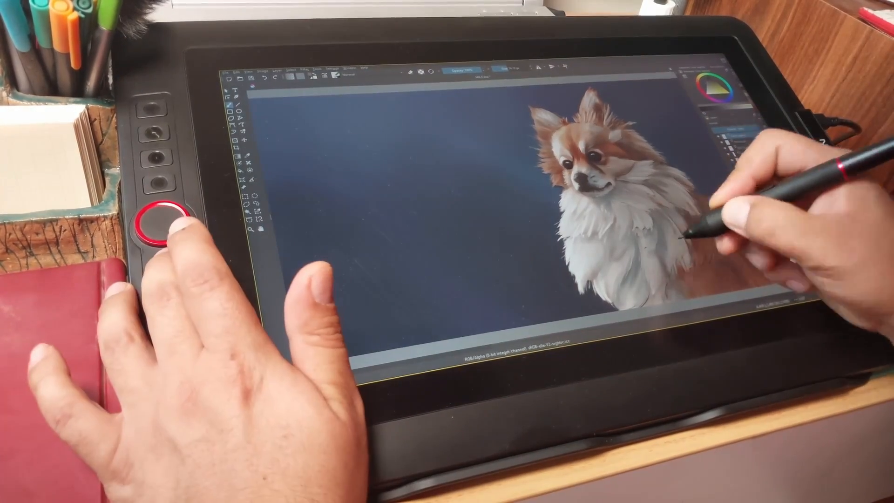
ctrl+click(681, 238)
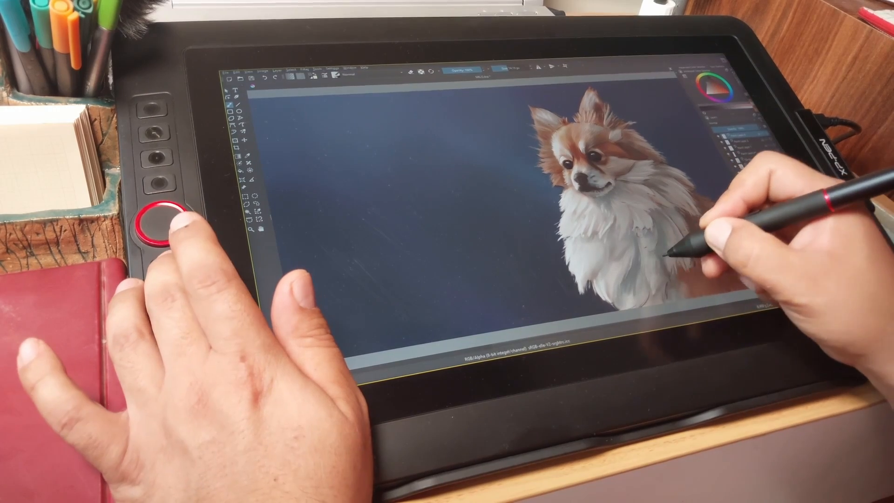
Step: Paint over the line art on the lower body in sampled browns at 74.19 px, extending to the chest edge
ctrl+click(713, 213)
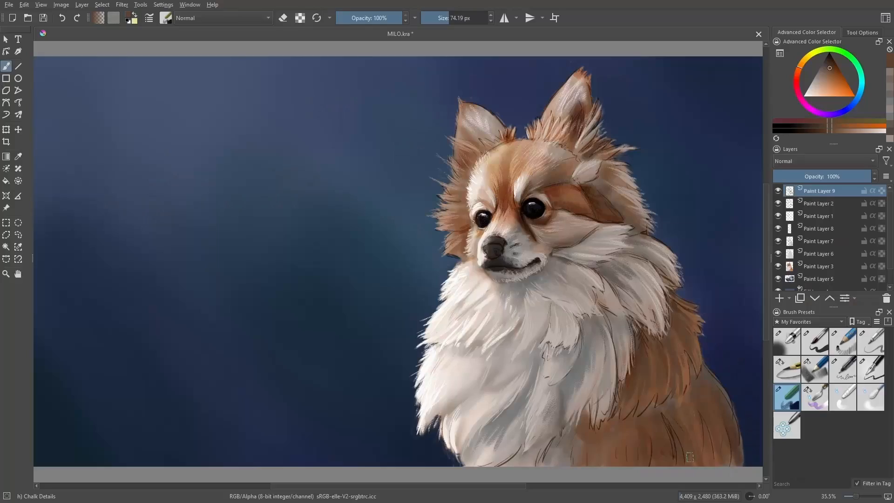
drag(690, 457, 698, 426)
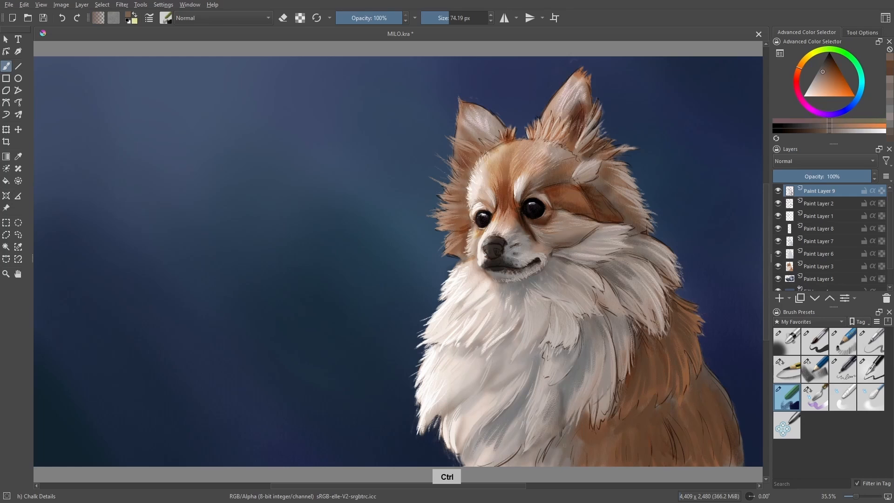
ctrl+click(577, 431)
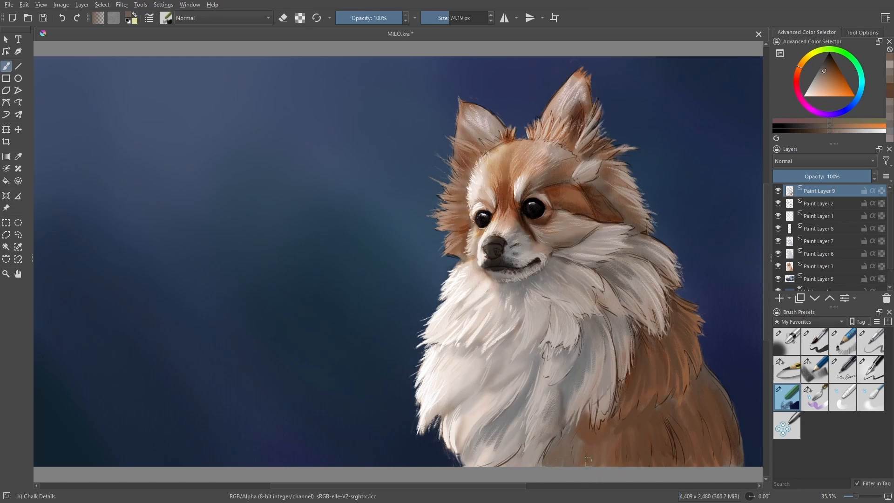
Step: Touch up the fur along the cheek below the smaller ear in sampled face tones, reducing the brush to 22.15 px
ctrl+click(477, 190)
right_click(477, 212)
right_click(467, 218)
ctrl+click(464, 221)
right_click(471, 216)
click(462, 217)
right_click(451, 228)
drag(451, 229, 450, 231)
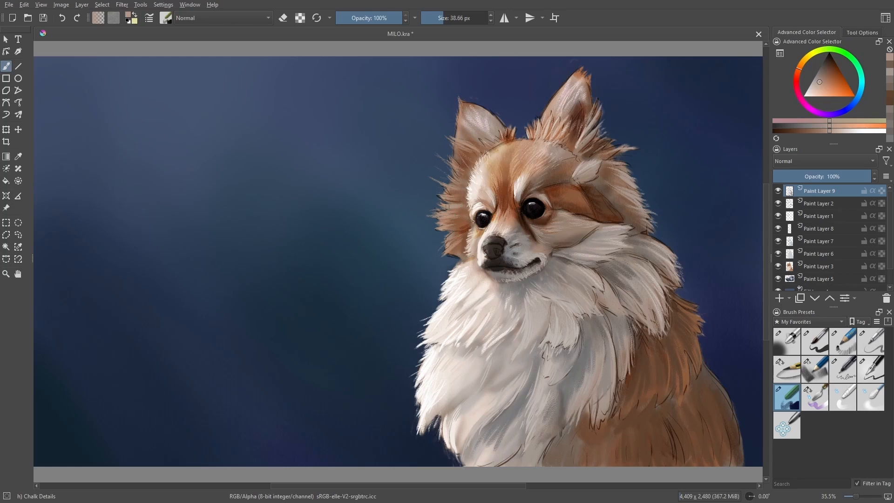
right_click(452, 233)
right_click(467, 203)
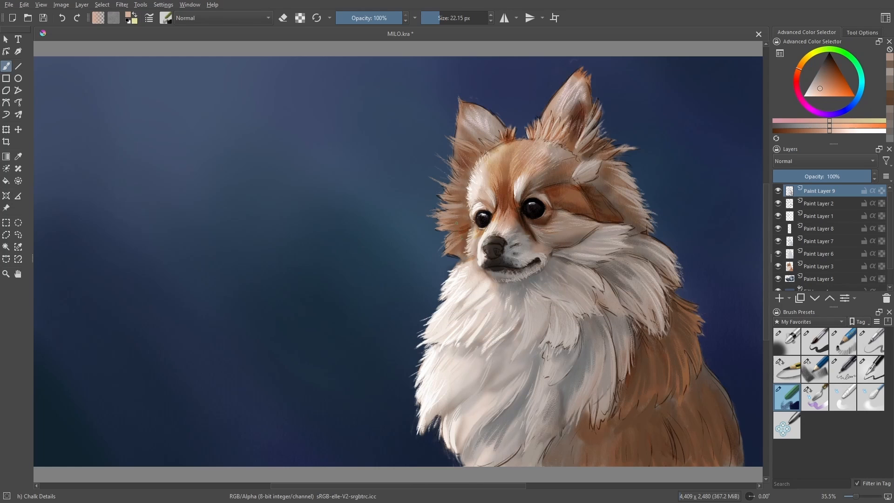
Step: Add finer fur strokes across the upper chest in a tone sampled from the ruff, reducing the brush to 18 px
key(bracketleft)
key(bracketleft)
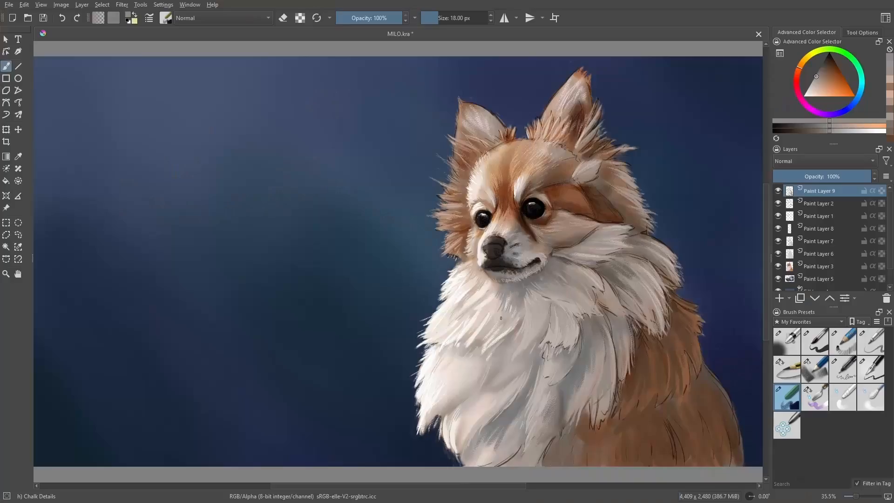
key(ctrl)
ctrl+click(521, 311)
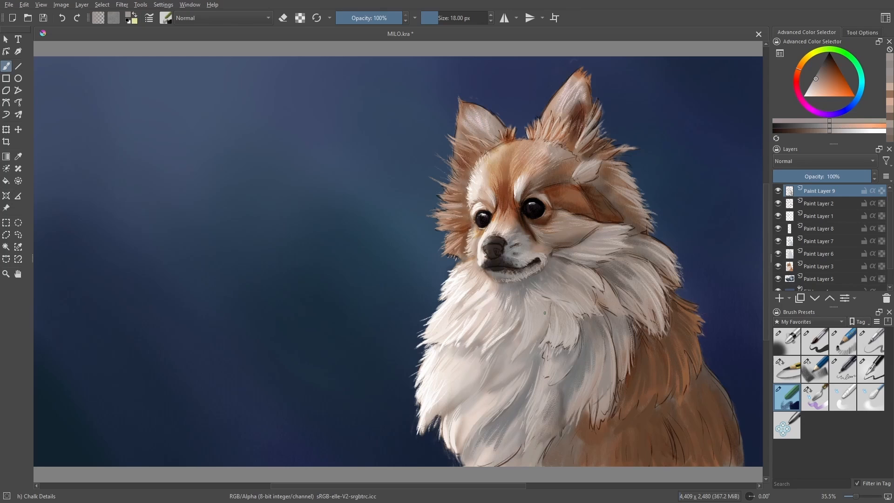
right_click(562, 345)
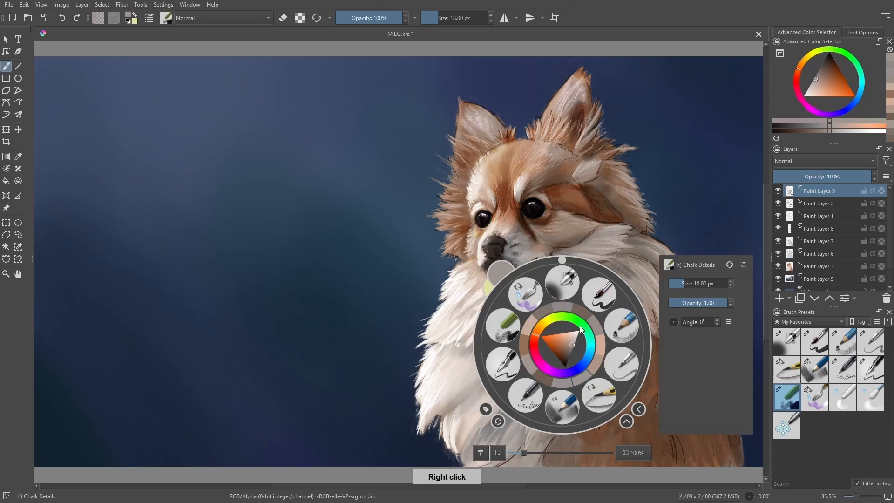
click(640, 221)
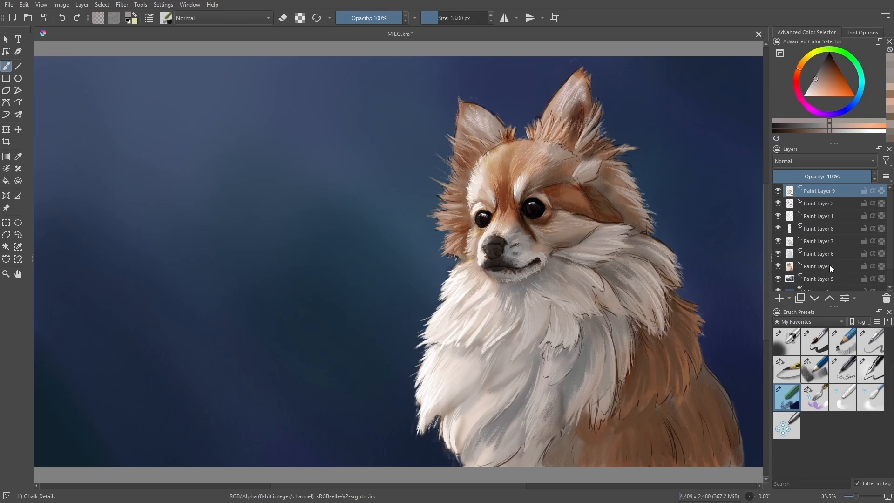
Step: Try duplicating Paint Layer 6 and moving the copy to the top of the layer stack
click(777, 253)
click(777, 253)
click(820, 254)
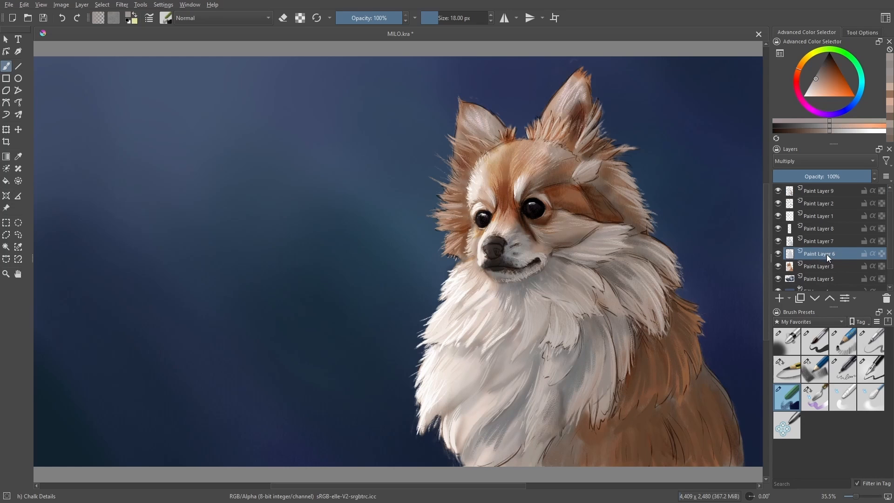
right_click(830, 255)
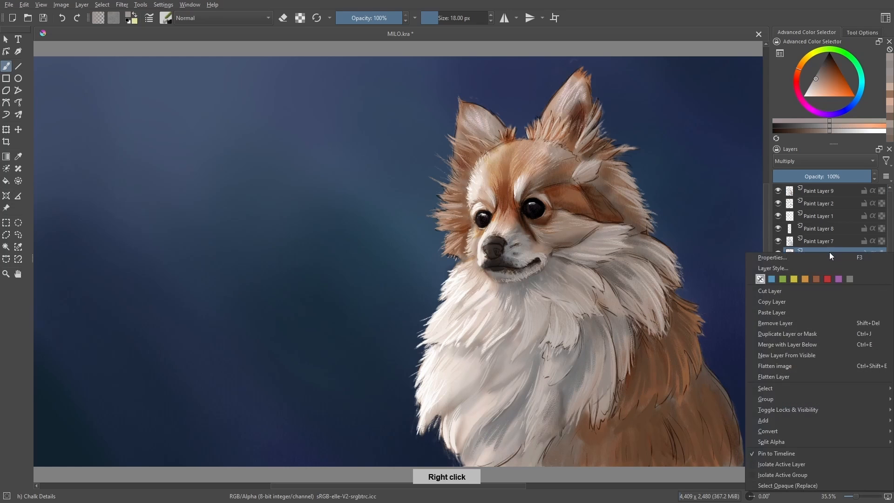
click(796, 334)
drag(833, 251, 833, 191)
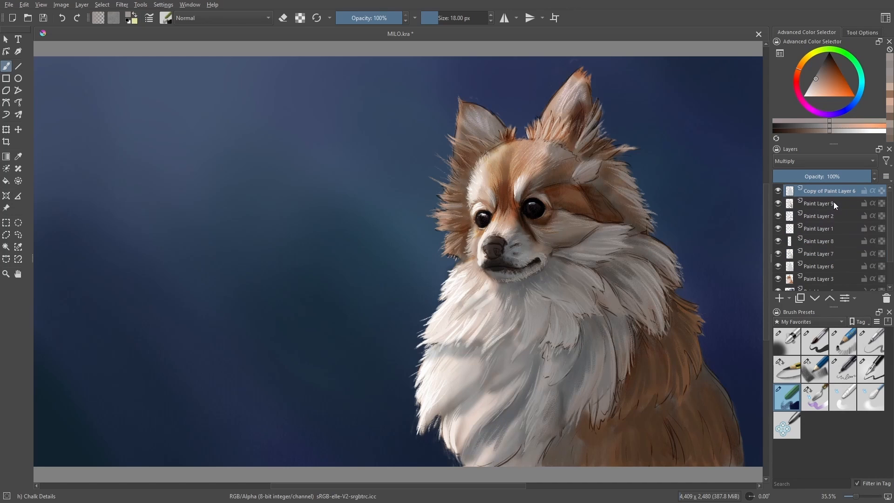
Step: Compare the dog's shading with the copied Multiply layer hidden and shown
click(778, 191)
click(778, 192)
click(780, 192)
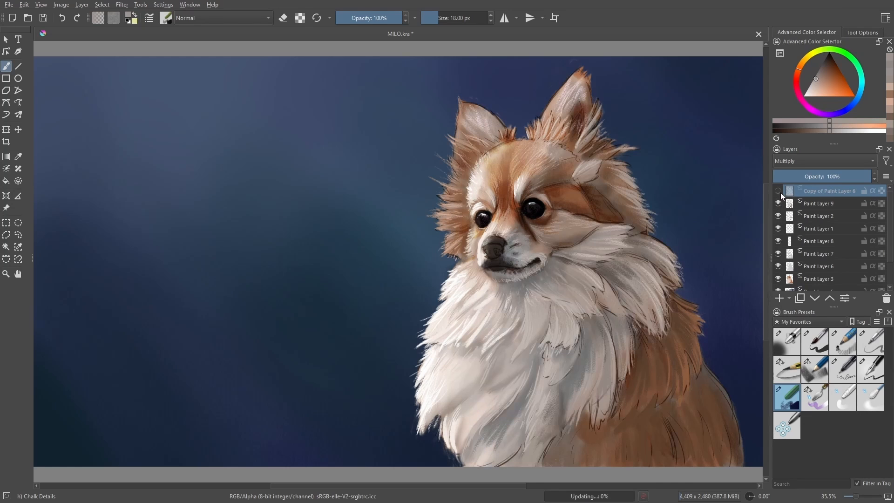
click(780, 192)
click(779, 192)
click(779, 193)
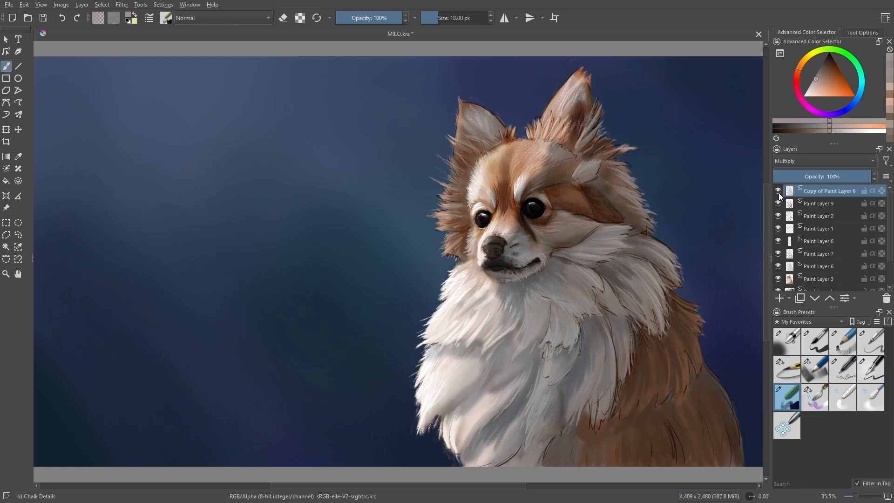
Step: Delete the copy of Paint Layer 6
mouse_move(786, 201)
click(285, 21)
click(885, 298)
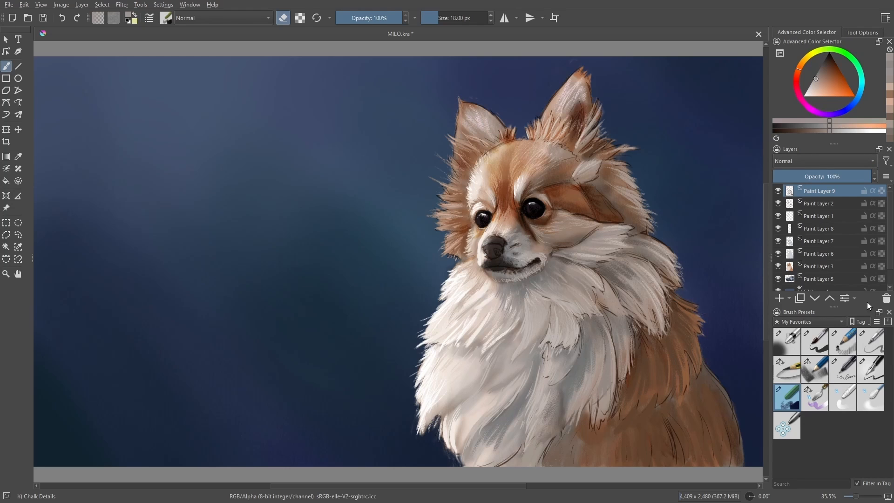
Step: Add a paint layer on top with Multiply blending, turn off eraser mode and pick a pale blue-violet colour
click(866, 161)
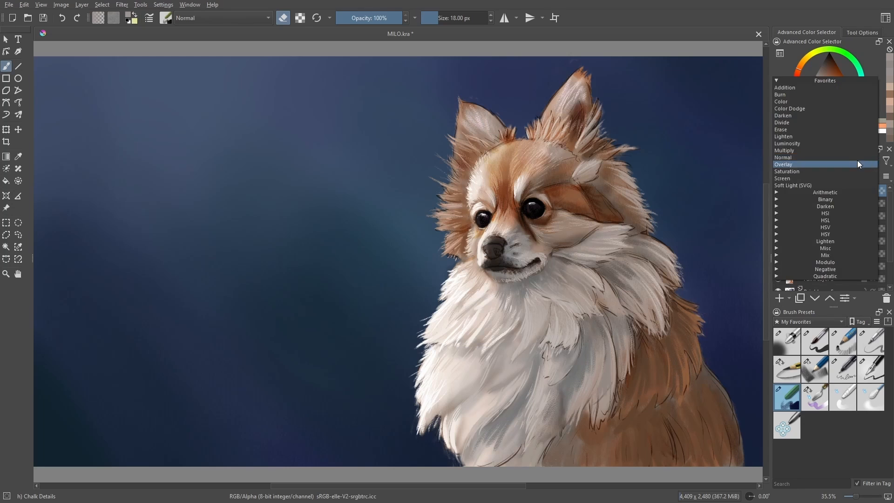
click(844, 152)
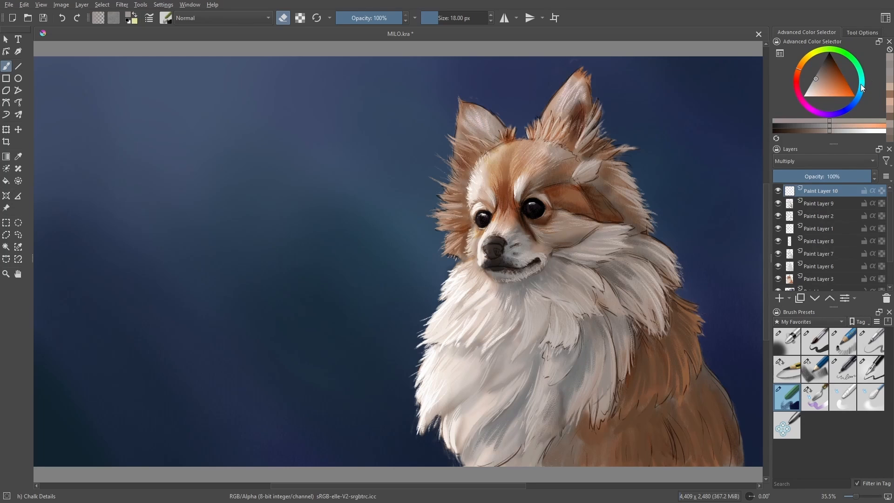
drag(856, 99, 811, 87)
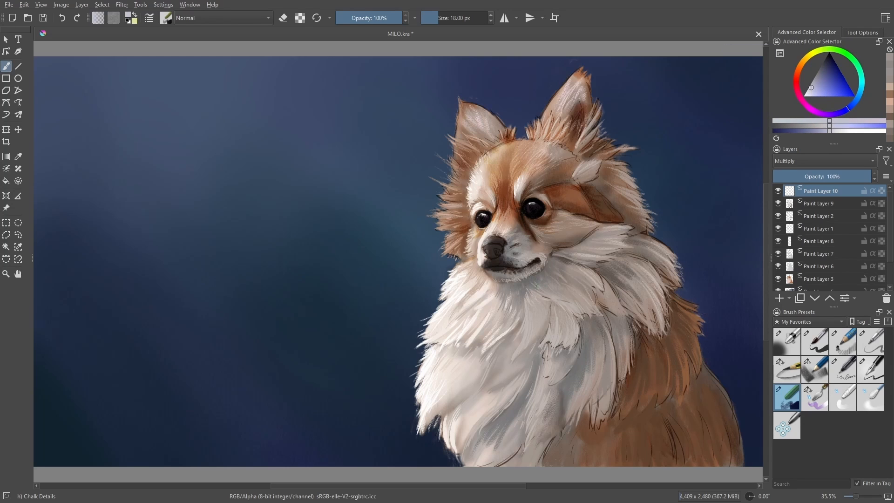
Step: Shade the muzzle side, cheek, forehead and neck ruff in pale blue-violet, enlarging the brush from 93.87 to 299.84 px
mouse_move(531, 293)
shift+mouse_down()
mouse_move(563, 311)
mouse_move(548, 287)
shift+mouse_up()
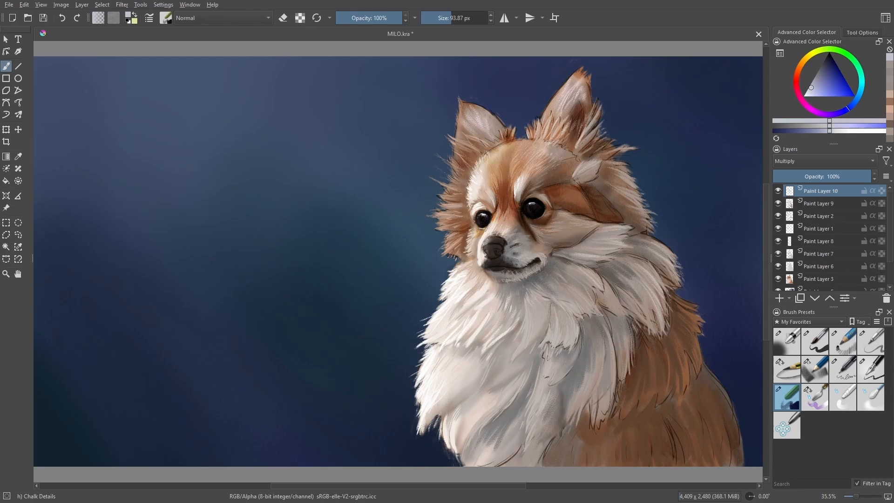
drag(542, 252, 576, 257)
drag(522, 233, 538, 253)
mouse_move(562, 242)
mouse_down()
mouse_move(536, 210)
mouse_move(642, 175)
mouse_move(558, 206)
mouse_move(547, 233)
mouse_up()
mouse_move(563, 156)
mouse_down()
mouse_move(588, 181)
mouse_move(610, 231)
mouse_up()
drag(536, 149, 535, 180)
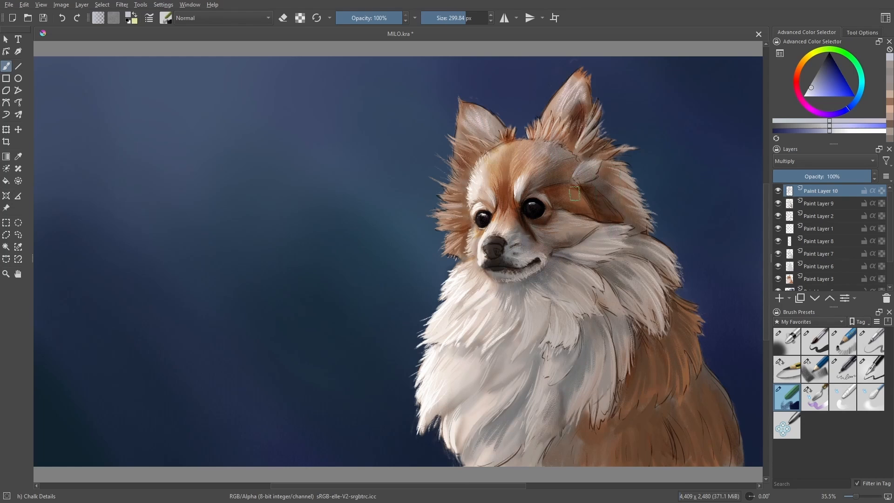
drag(629, 207, 626, 272)
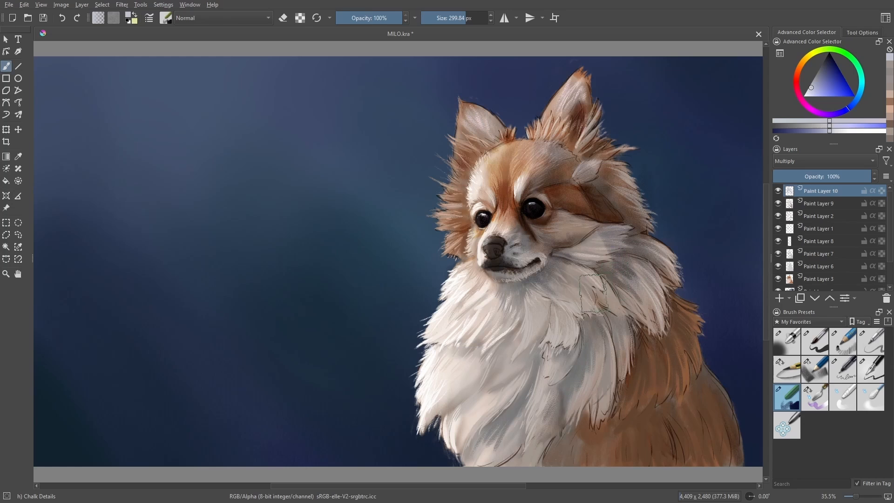
Step: Shade the lower body and the back of the head with an even larger brush
shift+drag(579, 327, 645, 328)
mouse_move(709, 390)
mouse_down()
mouse_move(655, 462)
mouse_move(700, 466)
mouse_up()
mouse_move(739, 396)
mouse_down()
mouse_move(634, 454)
mouse_move(613, 415)
mouse_move(619, 242)
mouse_move(547, 321)
mouse_move(600, 435)
mouse_up()
mouse_move(730, 200)
mouse_down()
mouse_move(682, 146)
mouse_move(573, 163)
mouse_up()
Step: Deepen the shading on the chin, chest and ruff at 145.82 px and check it by toggling the layer's visibility
shift+drag(505, 300, 412, 300)
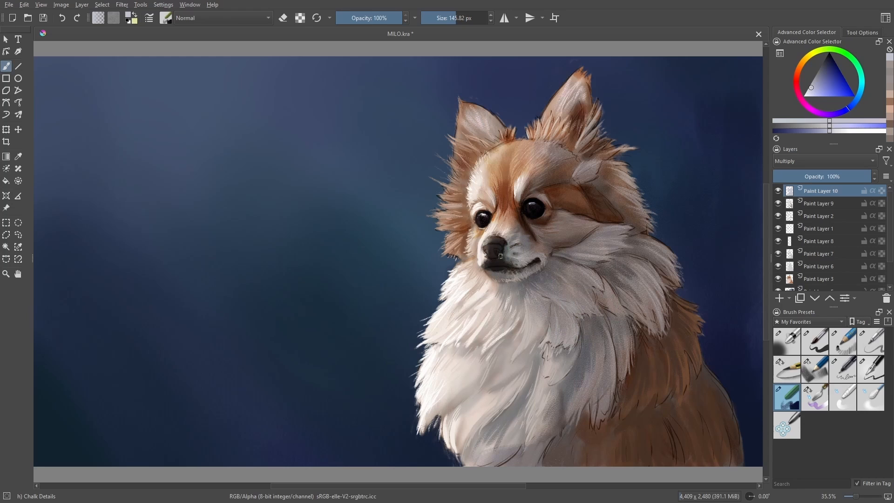
drag(517, 270, 501, 271)
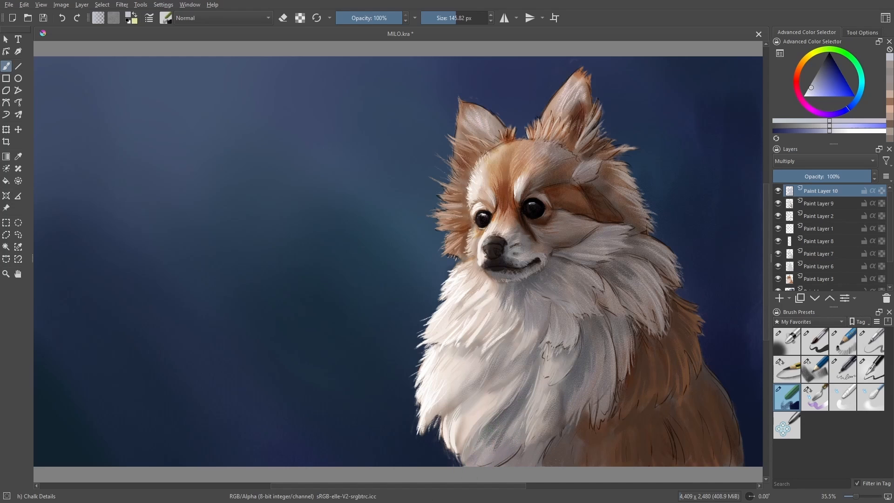
mouse_move(456, 414)
mouse_down()
mouse_move(473, 380)
mouse_move(442, 406)
mouse_up()
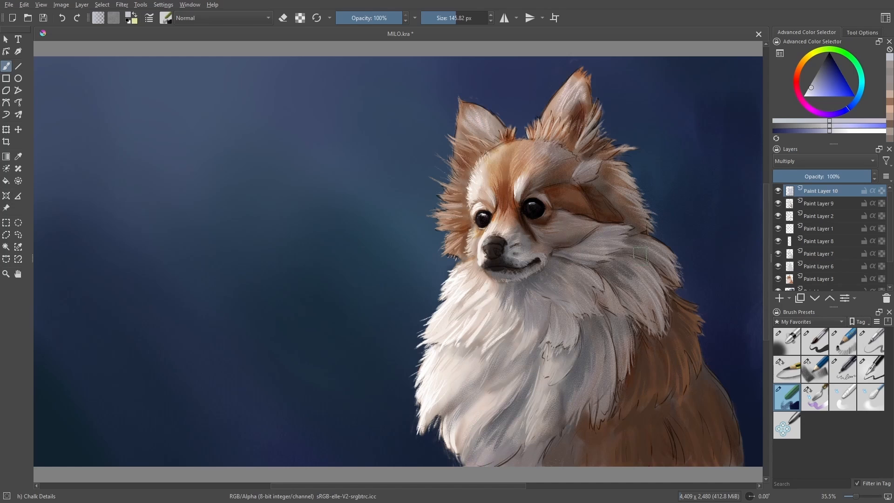
mouse_move(640, 254)
mouse_down()
mouse_move(578, 325)
mouse_move(644, 288)
mouse_move(612, 358)
mouse_up()
click(777, 190)
click(777, 191)
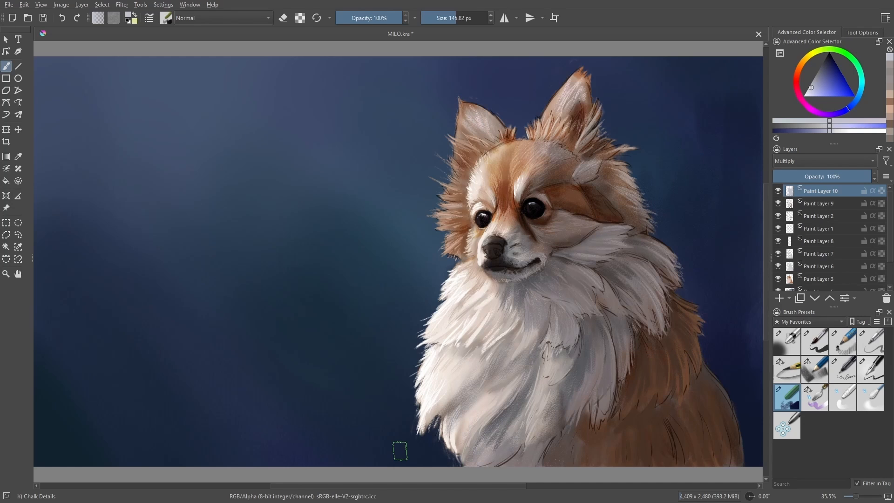
Step: Blur the line art on Paint Layer 2 along the cheek, chest and lower body with Blender Blur at 60 px
click(871, 397)
click(819, 216)
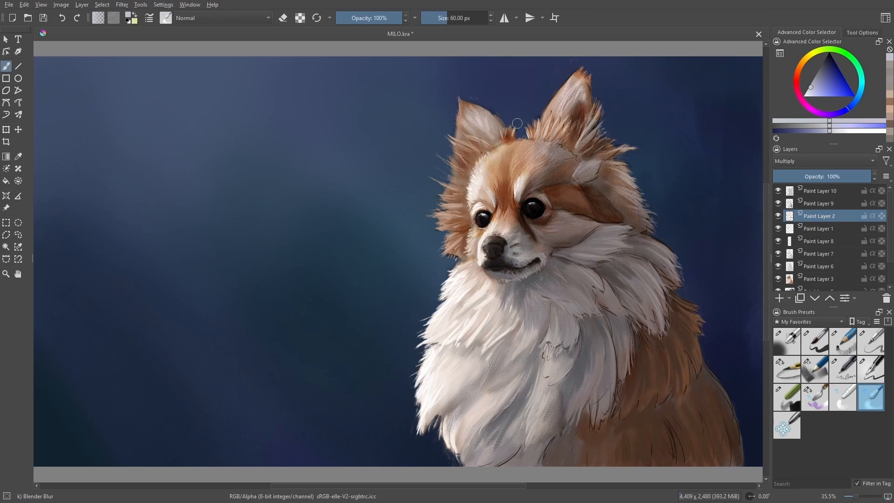
drag(589, 199, 603, 202)
mouse_move(612, 414)
mouse_down()
mouse_move(615, 333)
mouse_move(543, 358)
mouse_up()
drag(511, 393, 508, 454)
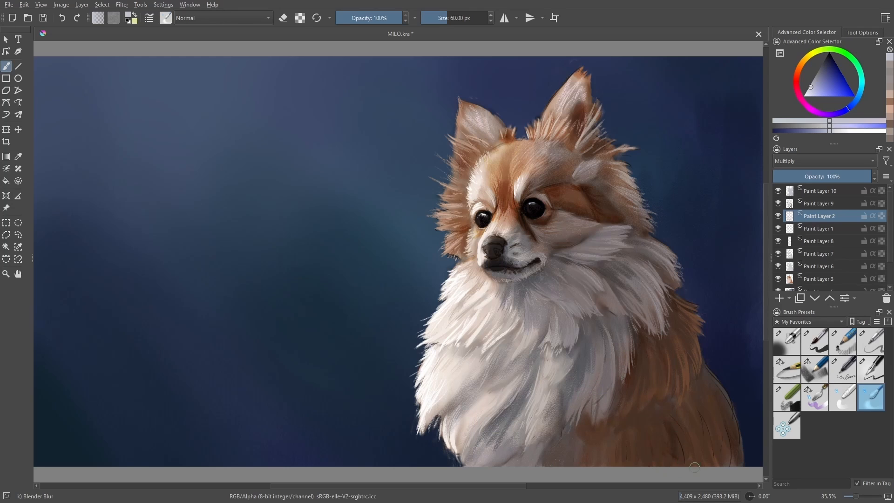
mouse_move(695, 396)
mouse_down()
mouse_move(706, 378)
mouse_move(733, 460)
mouse_move(707, 363)
mouse_move(746, 448)
mouse_move(673, 294)
mouse_move(682, 299)
mouse_move(688, 347)
mouse_up()
Step: Check the line art by toggling Paint Layer 2 and blur its remaining lines between the eye and the ear
click(818, 231)
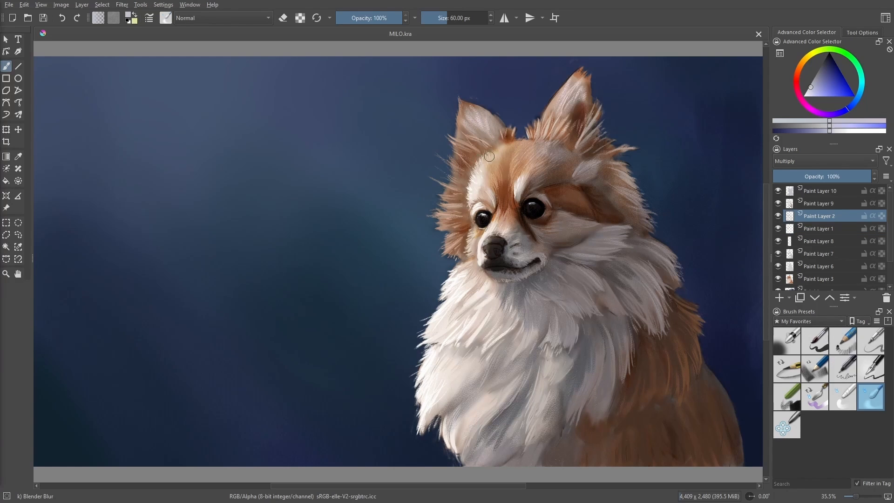
click(777, 216)
click(778, 217)
drag(578, 181, 560, 178)
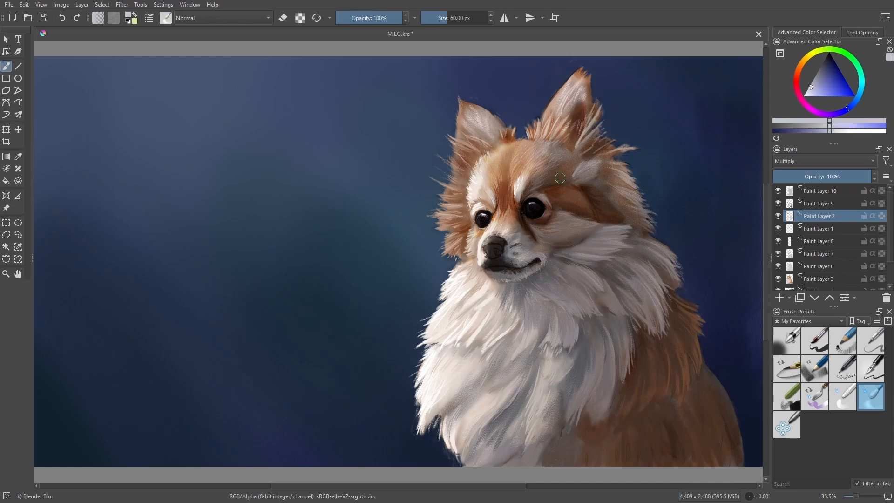
Step: Add a paint layer above Paint Layer 10 with Overlay blending, and choose Chalk Details with a pale yellow colour
click(817, 204)
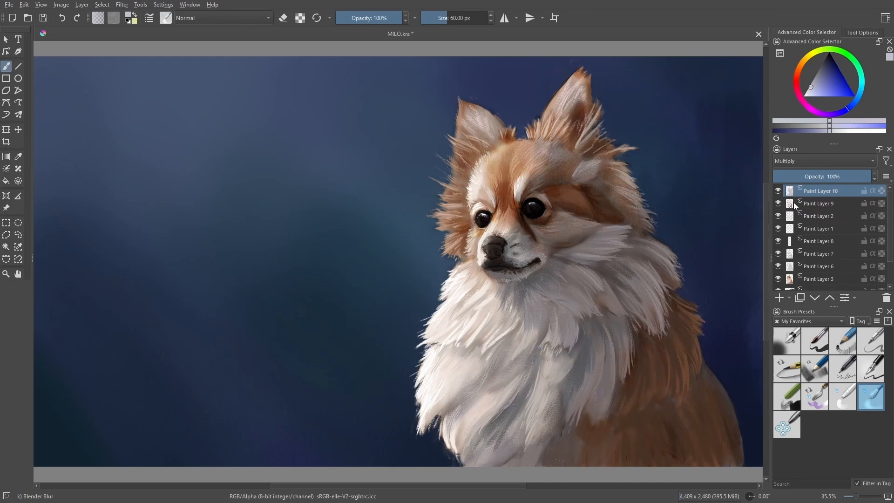
click(792, 397)
click(812, 161)
click(812, 164)
drag(811, 85, 809, 93)
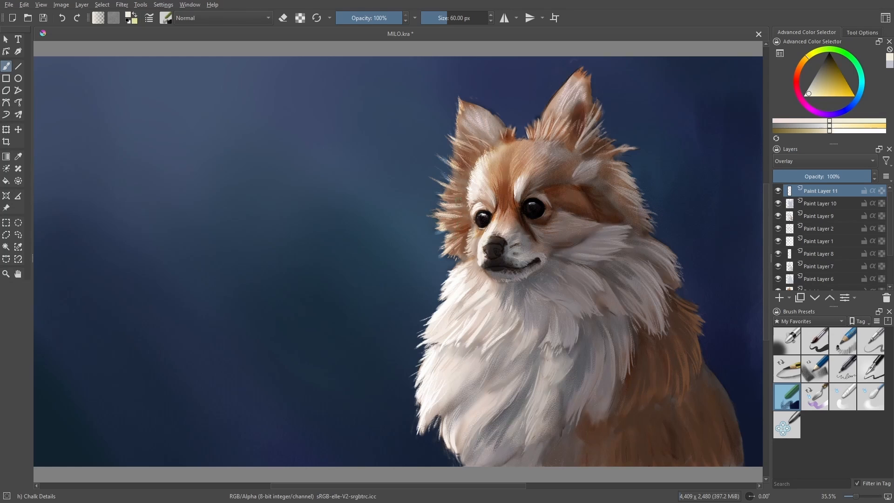
Step: Paint pale yellow highlights on the outer chest fur and the tip of the taller ear at 60 px
mouse_move(467, 298)
mouse_down()
mouse_move(450, 308)
mouse_move(470, 338)
mouse_move(429, 398)
mouse_up()
mouse_move(458, 365)
mouse_down()
mouse_move(421, 431)
mouse_move(415, 414)
mouse_up()
drag(436, 344, 414, 386)
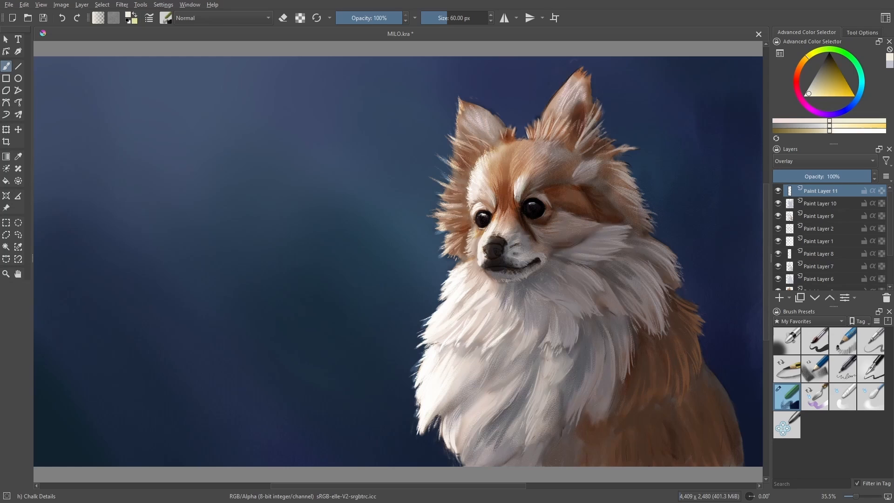
drag(583, 70, 558, 96)
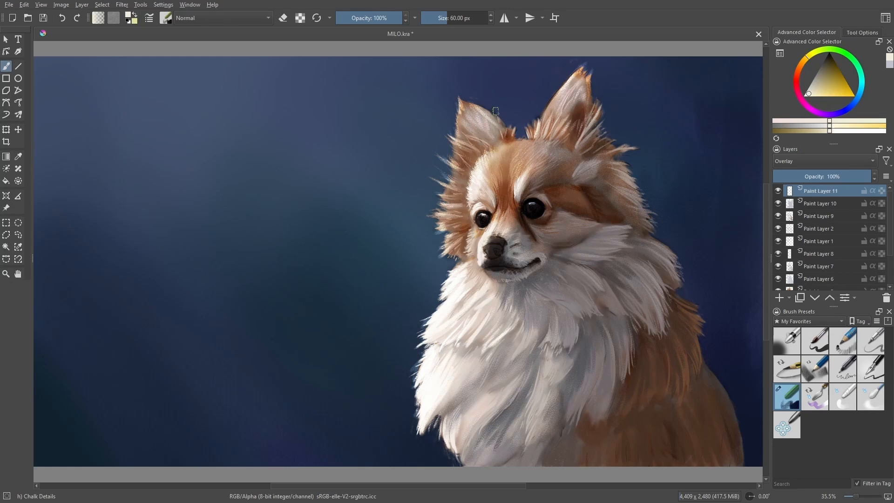
Step: Extend the highlights over the upper chest, soften them with Blender Blur and return to Chalk Details
drag(494, 302, 459, 360)
key(slash)
drag(496, 324, 464, 349)
click(791, 406)
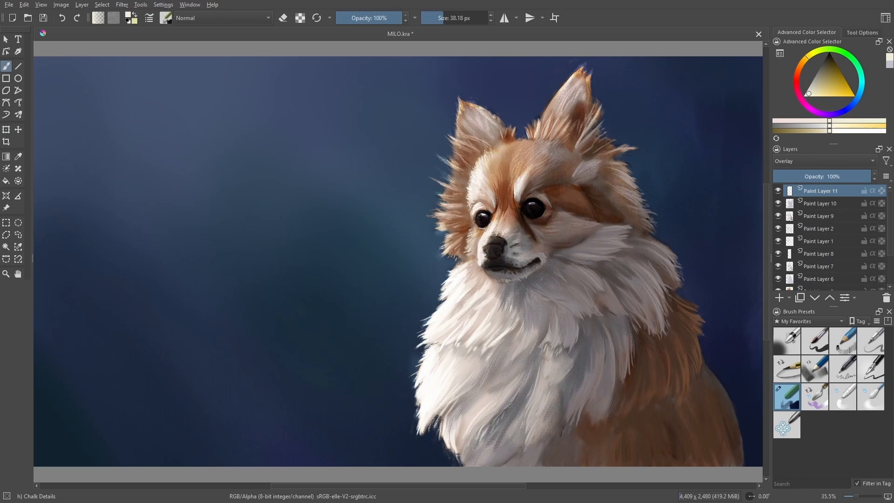
Step: Switch back to Chalk Details on Paint Layer 11 and brush the chest fur in a sampled pale cyan at 38.18 px
key(Page_Down)
key(slash)
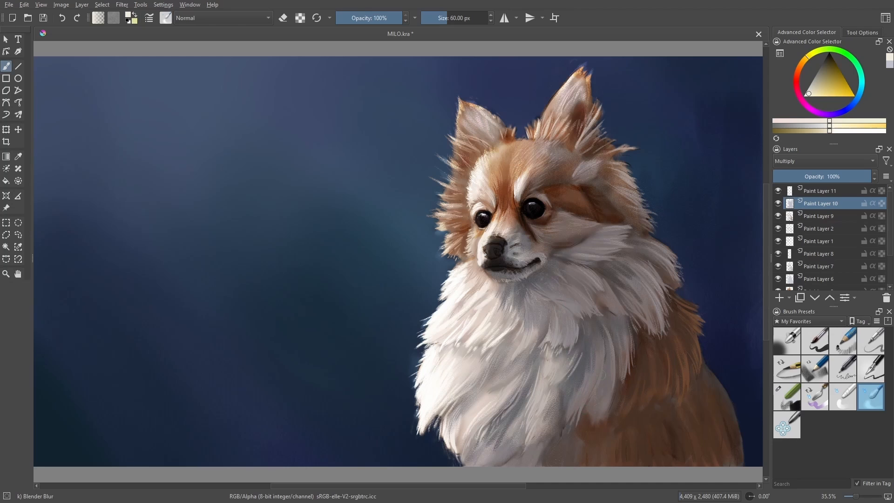
key(Page_Up)
key(slash)
ctrl+click(532, 419)
drag(585, 370, 573, 325)
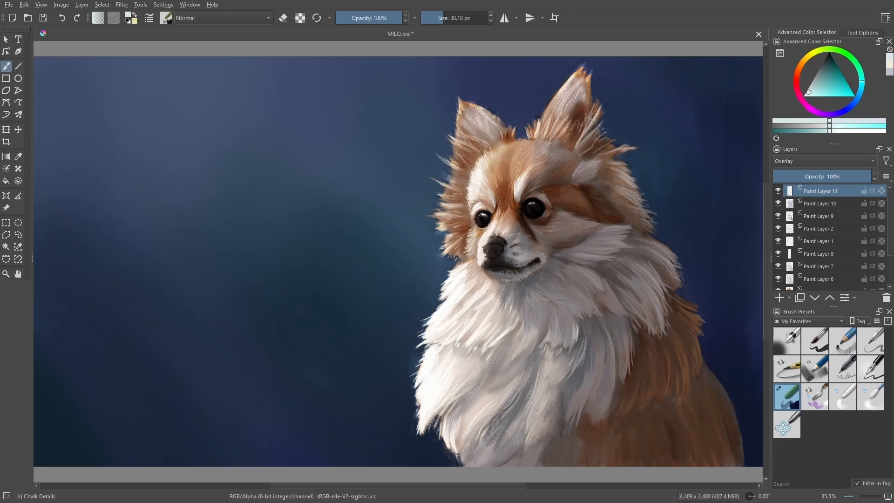
Step: Add a greyish-teal rim light along the ruff and back, finishing with Airbrush Soft in dark teal at 144.41 px
click(815, 78)
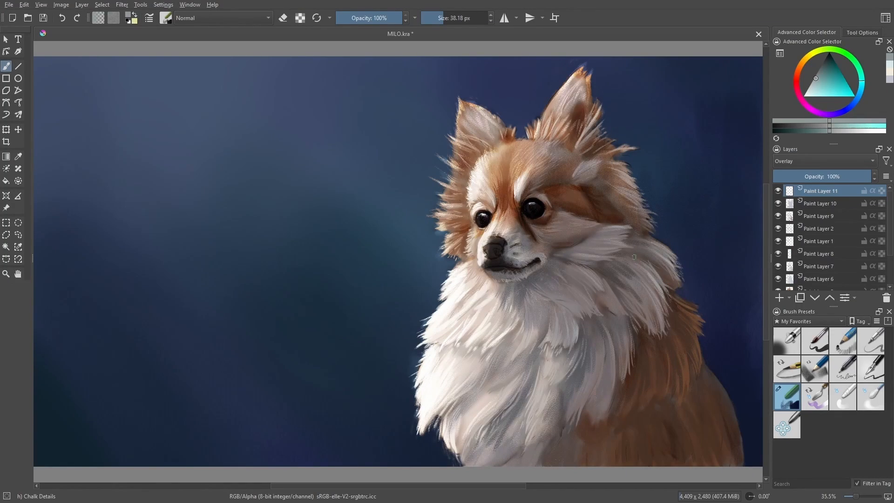
click(816, 80)
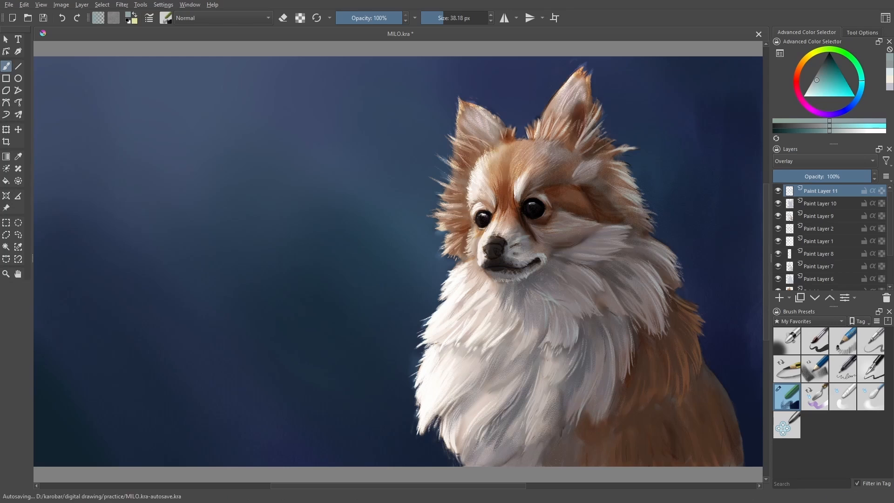
click(786, 340)
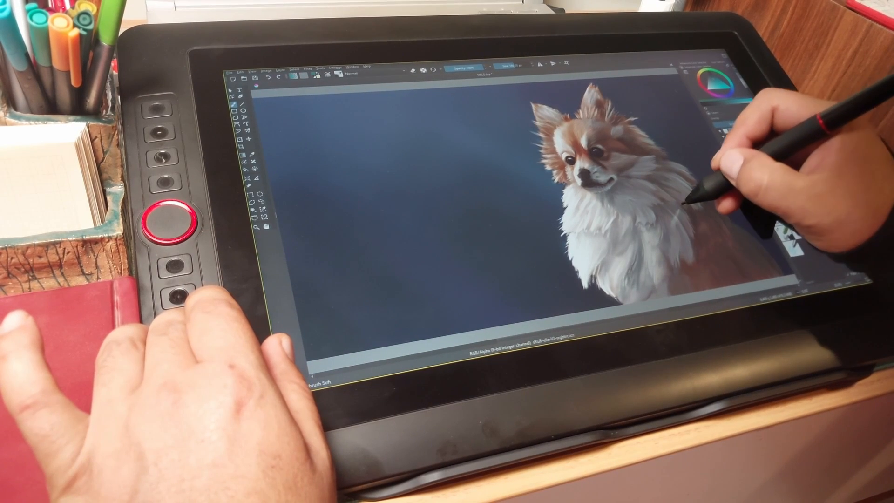
drag(698, 180, 688, 170)
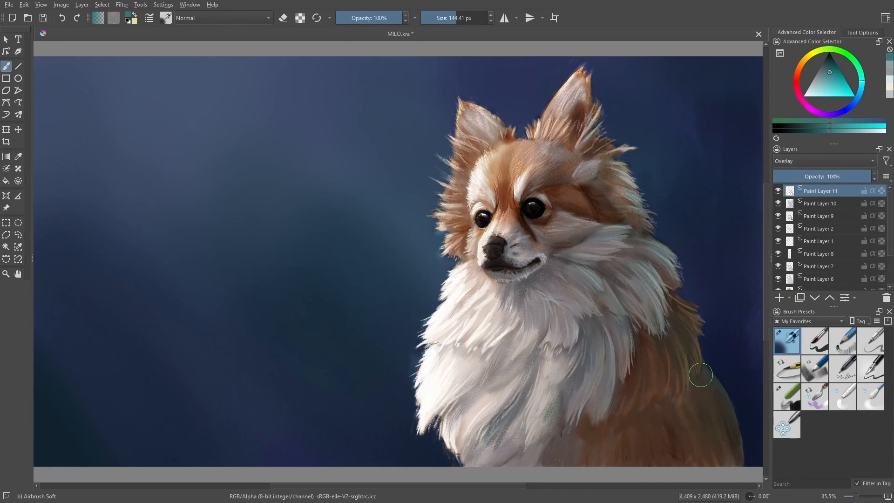
Step: Airbrush greyer teal light on Paint Layer 11, then clean it up with Chalk Details as an eraser at 38.18 px
click(822, 72)
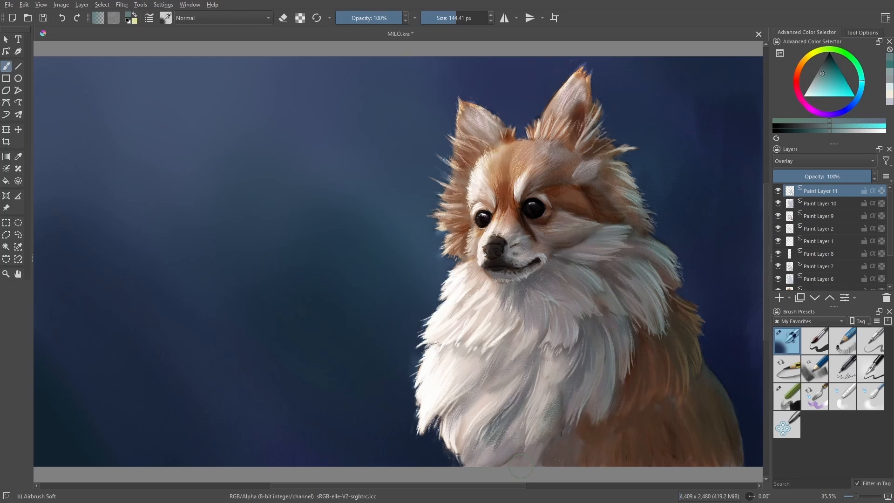
key(slash)
key(e)
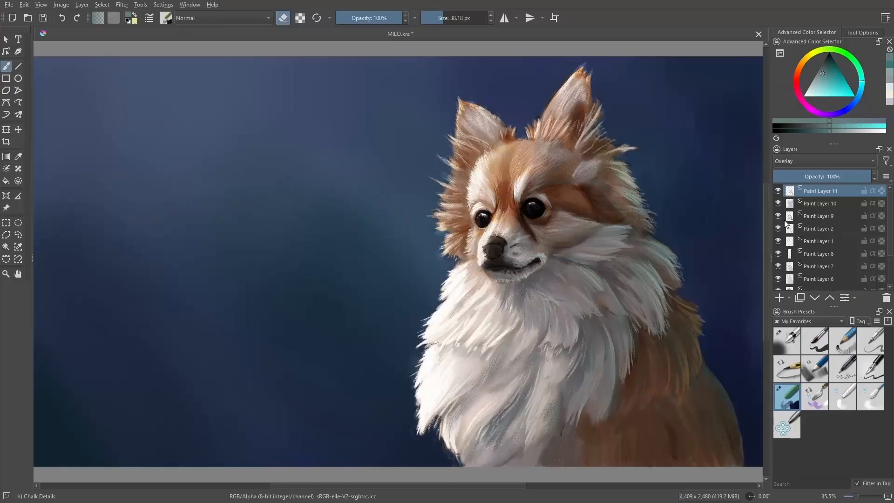
Step: Airbrush grey-teal Multiply shading on the neck, chest and ruff fur on Paint Layer 10 at 144.41 px, erasing where needed
click(817, 82)
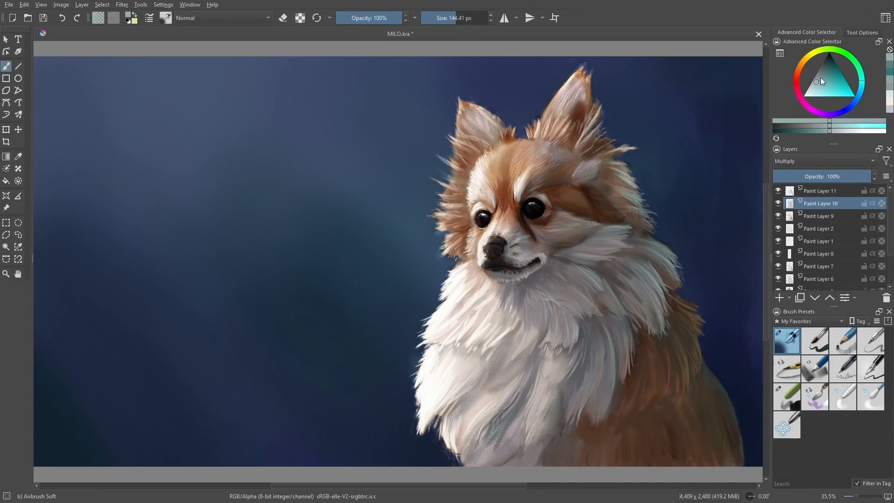
click(820, 76)
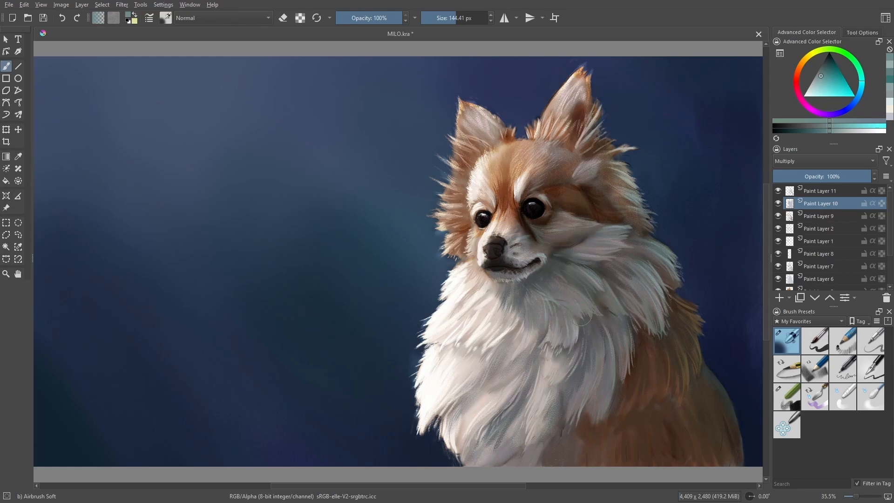
right_click(556, 358)
click(646, 210)
key(e)
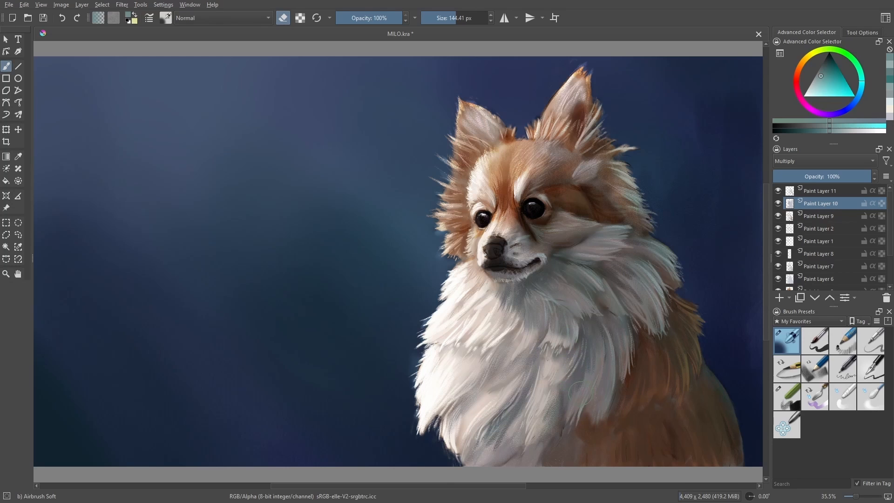
key(e)
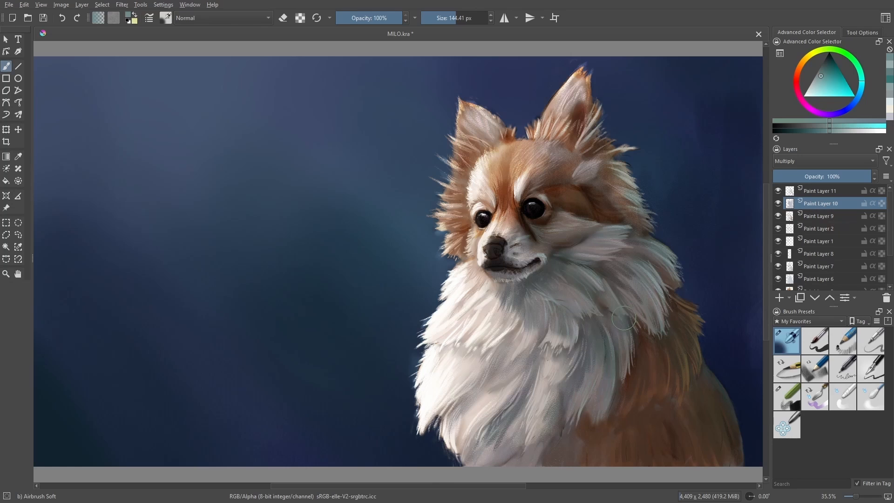
drag(634, 291, 597, 265)
mouse_move(533, 265)
mouse_down()
mouse_move(516, 276)
mouse_move(528, 282)
mouse_up()
Step: Airbrush a pale yellow glow over the lit side of the chest on Paint Layer 11 at 324.71 px and compare the layer's effect
click(821, 191)
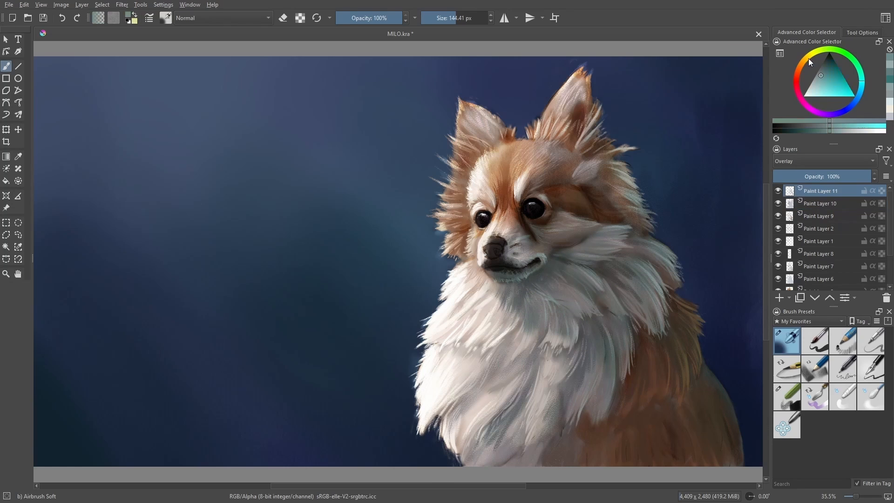
click(808, 57)
click(813, 92)
drag(454, 326, 484, 329)
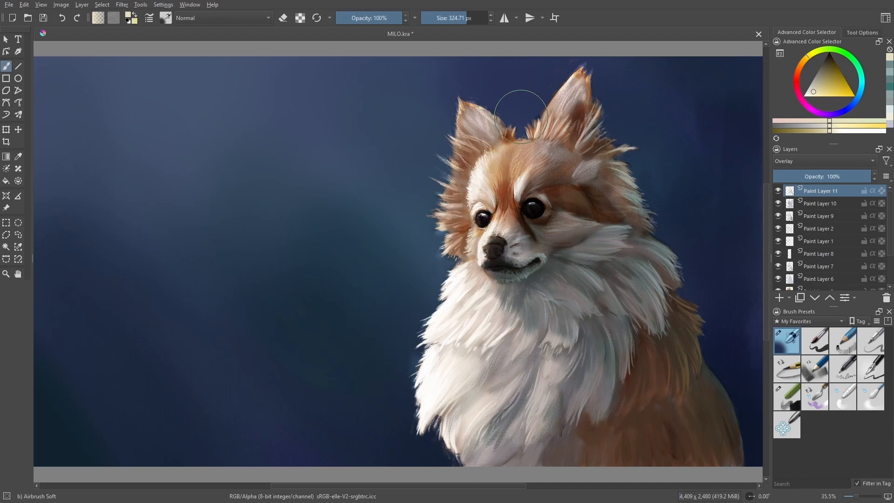
click(778, 192)
click(778, 192)
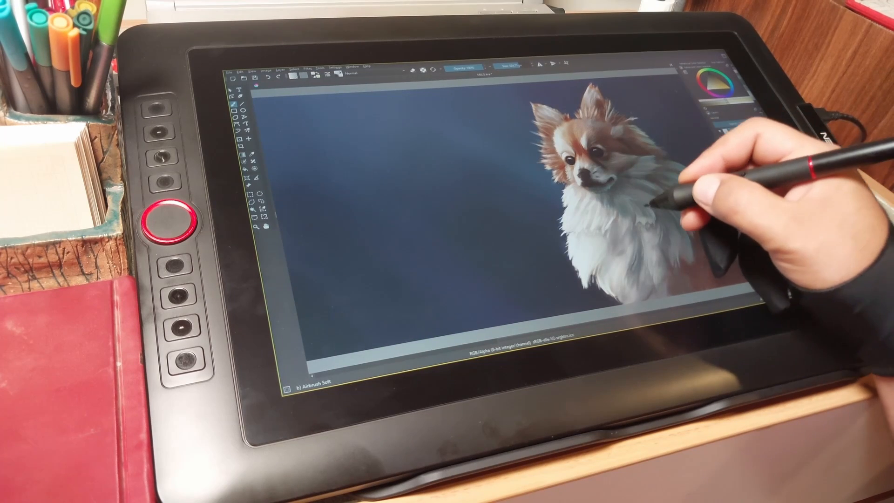
Step: Paint fine chest hairs on a new top layer with Chalk Details at 24.12 px and soften Paint Layer 11 with Blender Blur at 60 px
click(812, 284)
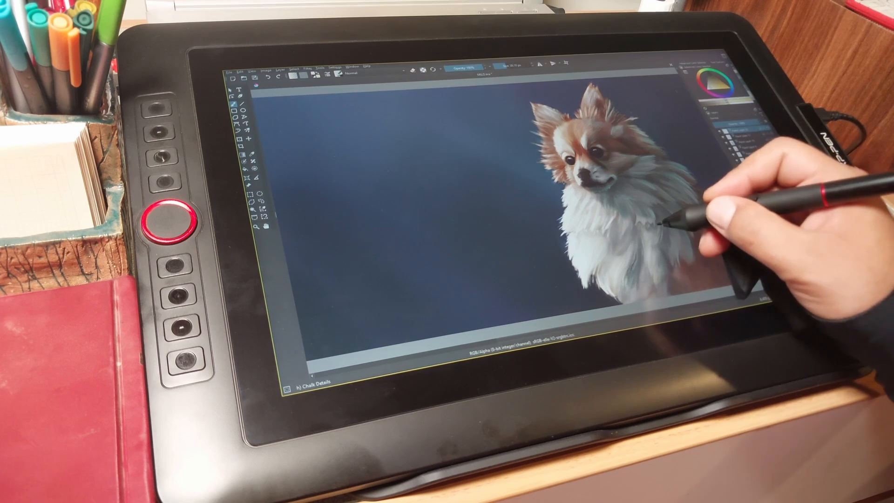
click(502, 65)
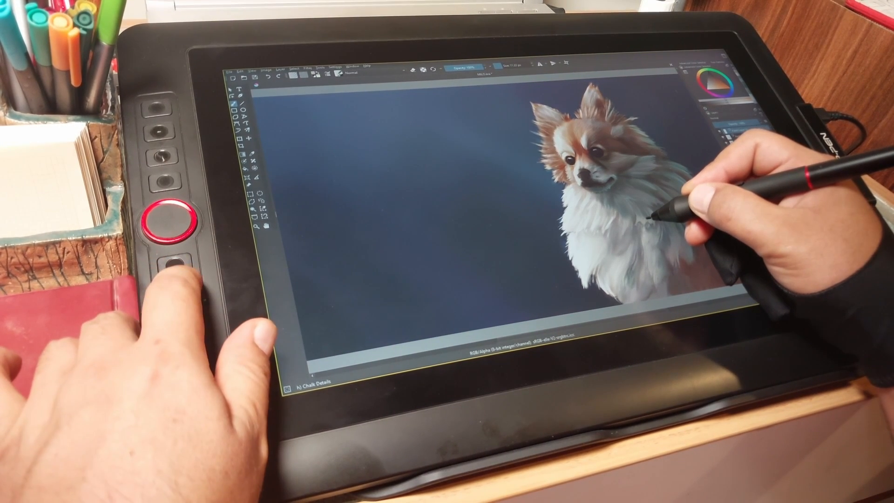
key(shift)
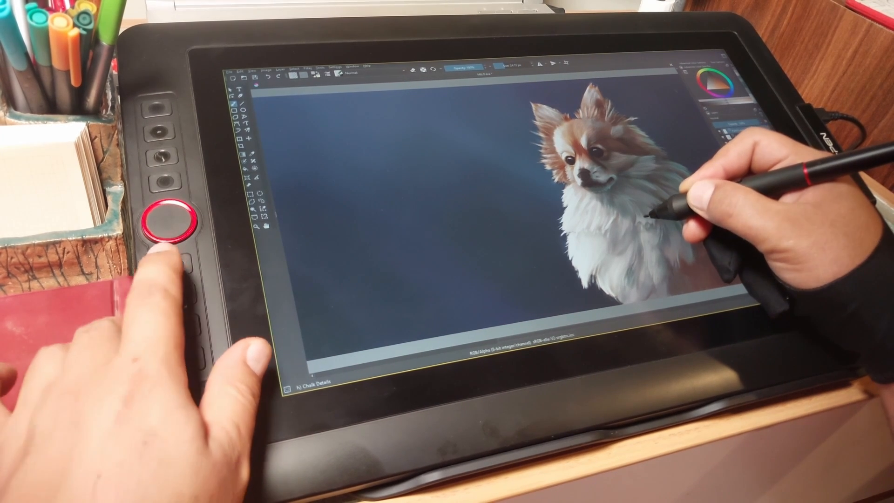
key(ctrl)
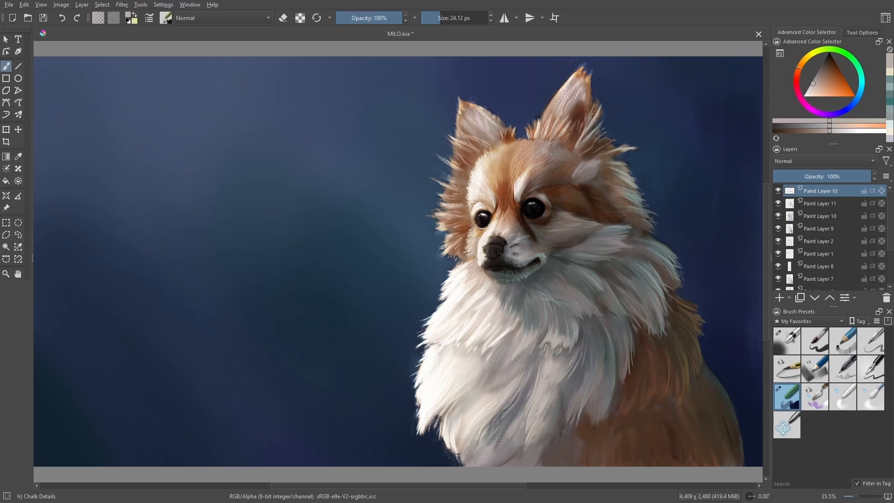
key(ctrl+z)
ctrl+click(484, 329)
drag(491, 309, 479, 328)
ctrl+click(489, 307)
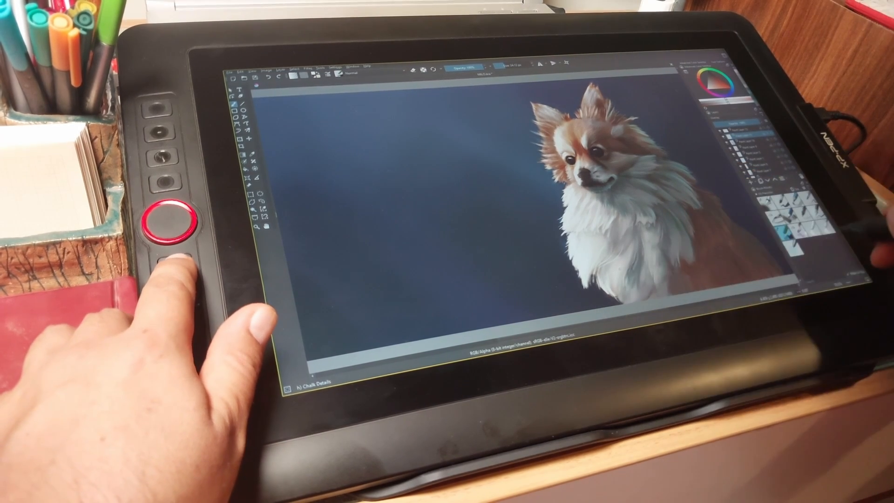
click(774, 222)
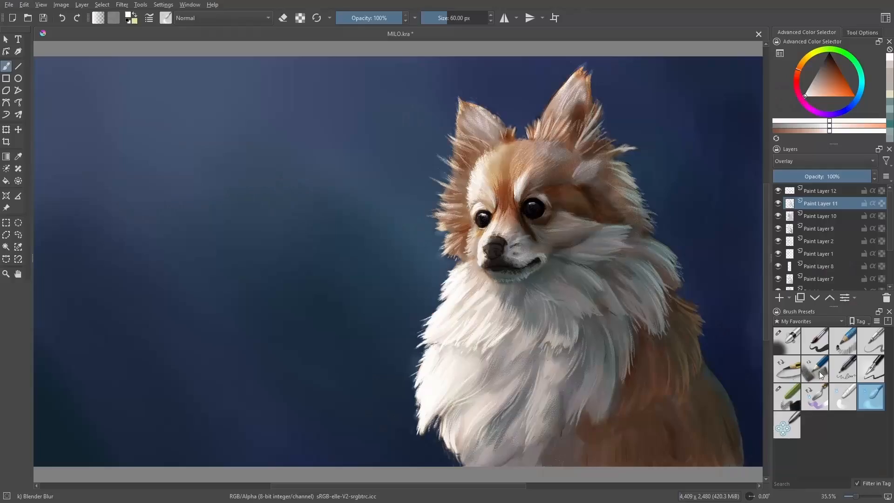
click(784, 394)
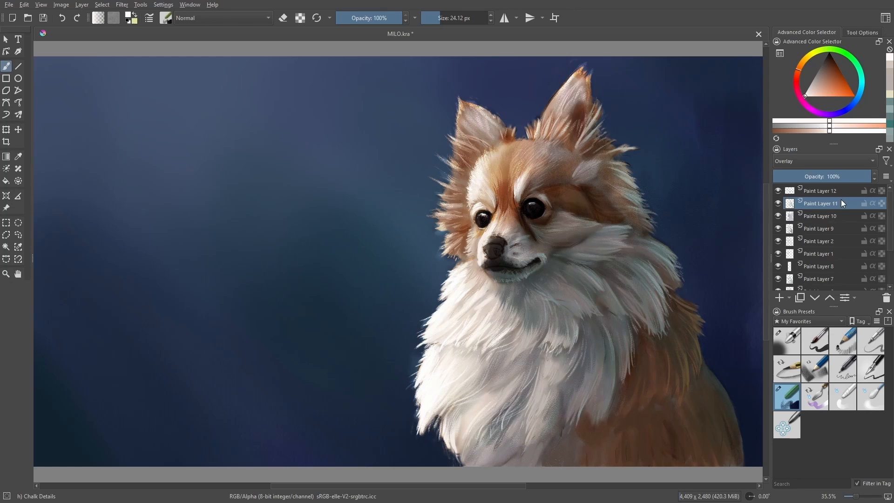
Step: Add an Overlay layer directly above Paint Layer 9 and paint fine pinkish-grey hairs across the shaded chest and ruff
click(825, 231)
click(779, 298)
ctrl+click(576, 331)
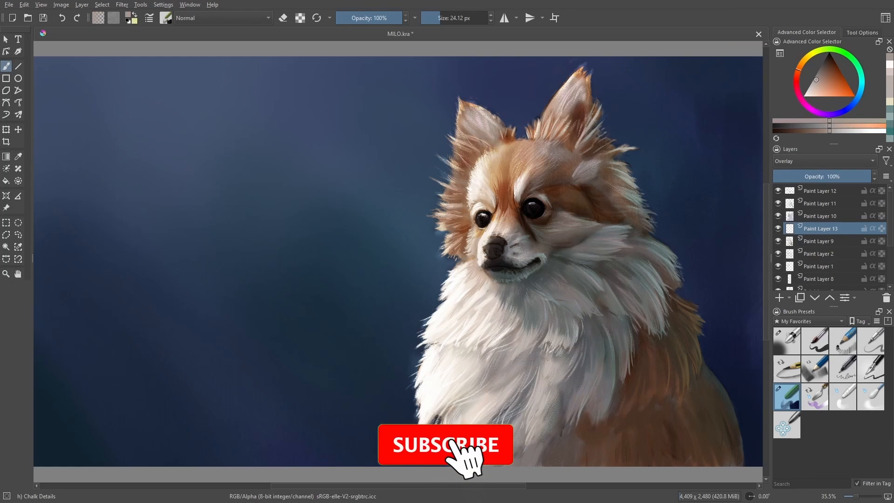
drag(577, 330, 587, 349)
click(811, 88)
drag(583, 302, 604, 315)
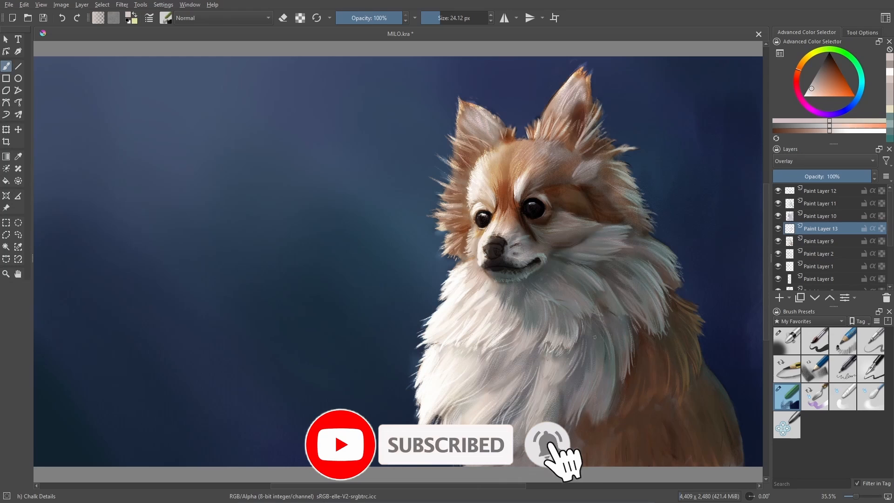
drag(618, 308, 627, 325)
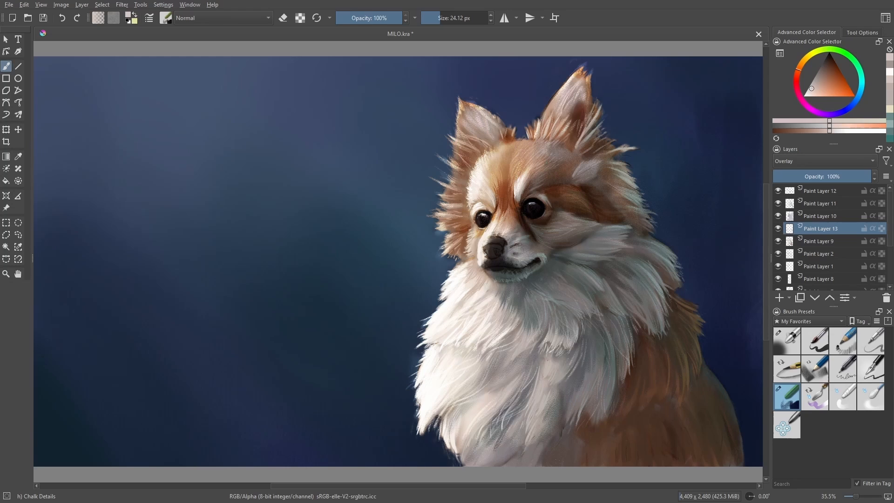
Step: Paint fine pinkish-grey hairs on the forehead, the far cheek and the back edge of the ruff with Chalk Details at 24.12 px
drag(522, 177, 531, 159)
drag(532, 200, 544, 193)
drag(617, 204, 640, 212)
mouse_move(616, 187)
mouse_down()
mouse_move(638, 198)
mouse_move(632, 186)
mouse_up()
drag(613, 166, 630, 169)
drag(665, 267, 678, 274)
drag(668, 274, 677, 287)
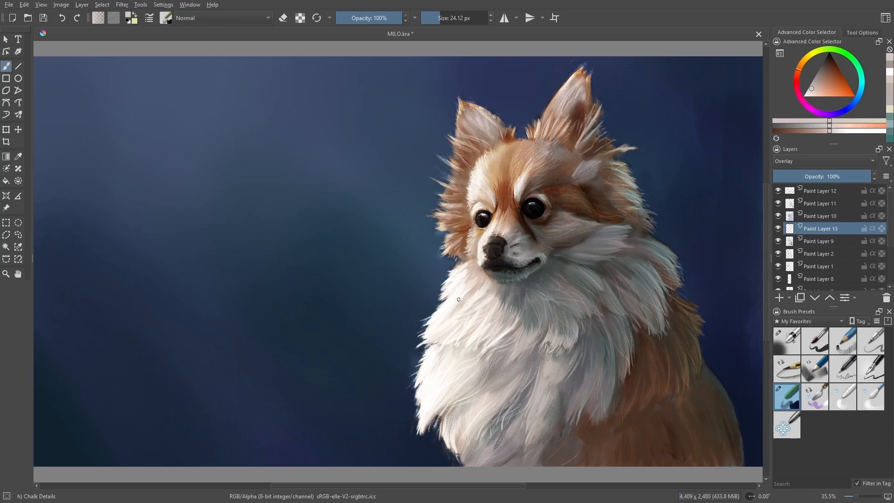
Step: Add thin hairs to the lower chest, then paint sampled-white stray hairs along the chest's outer edge on Paint Layer 12
drag(485, 394, 509, 372)
ctrl+click(435, 385)
click(828, 193)
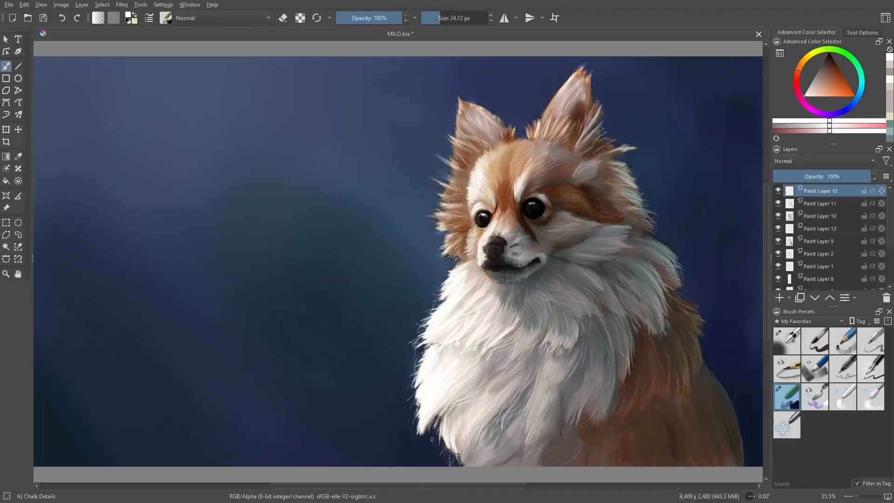
drag(421, 368, 410, 345)
Step: On Paint Layer 13, paint white hairs along and inside both ears, between the ears and on the near cheek
key(Page_Down)
key(Page_Down)
key(Page_Down)
mouse_move(460, 183)
mouse_down()
mouse_move(448, 159)
mouse_move(457, 147)
mouse_up()
drag(474, 109, 456, 94)
mouse_move(579, 62)
mouse_down()
mouse_move(590, 91)
mouse_move(540, 125)
mouse_up()
drag(540, 122, 528, 138)
drag(516, 123, 506, 129)
drag(504, 131, 469, 141)
drag(581, 89, 551, 138)
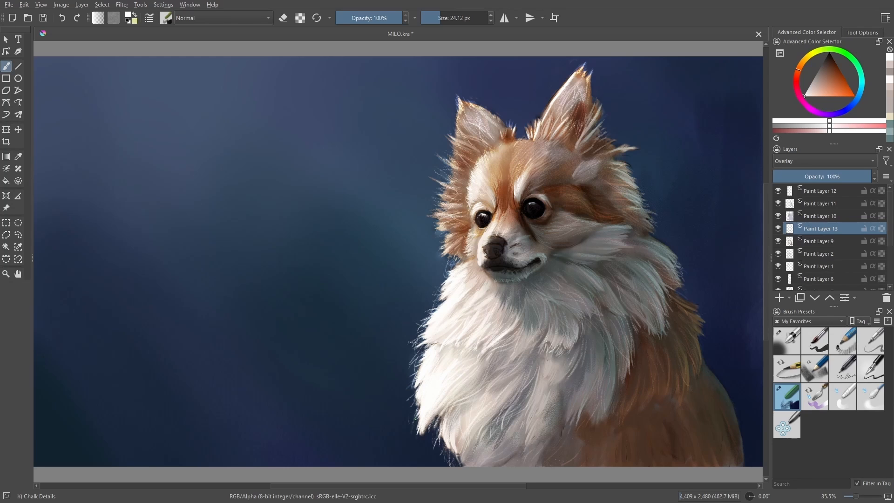
drag(466, 228, 443, 222)
drag(468, 237, 448, 225)
Step: Paint thin stray hairs in white and pale peach along the near cheek on Paint Layer 12 with Chalk Details at 8.35 px
key(slash)
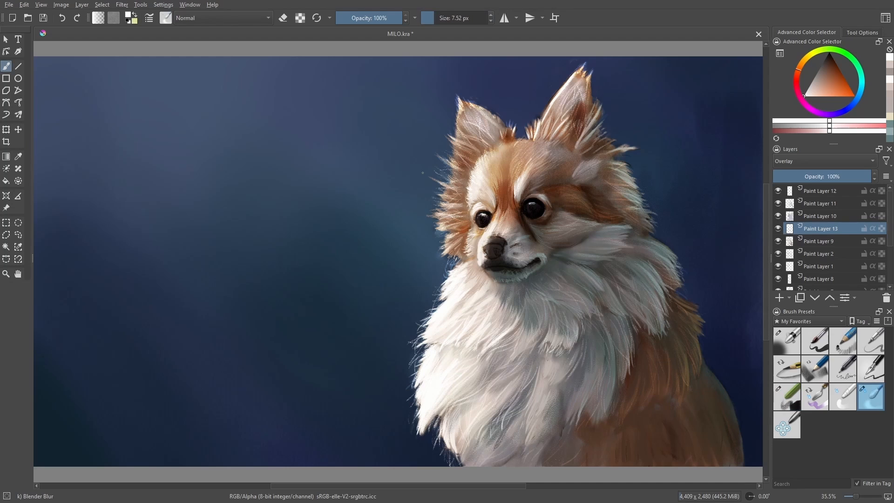
key(slash)
click(438, 18)
drag(437, 17, 434, 17)
key(ctrl+z)
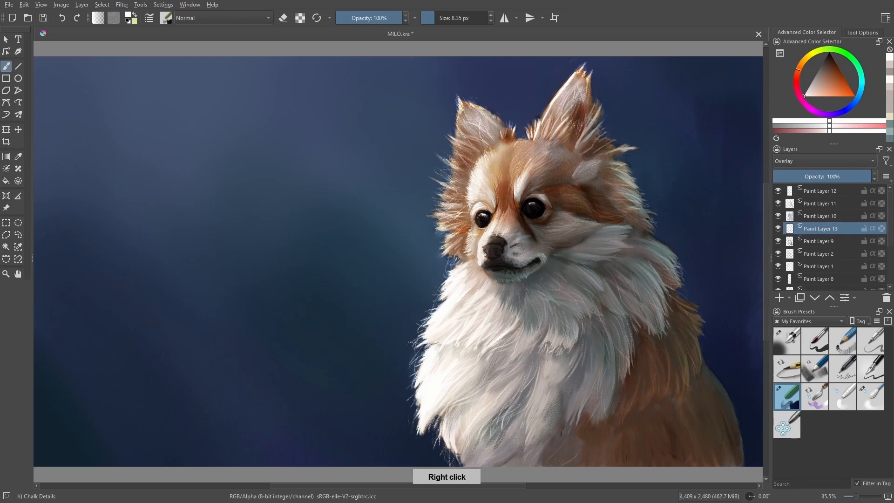
click(820, 191)
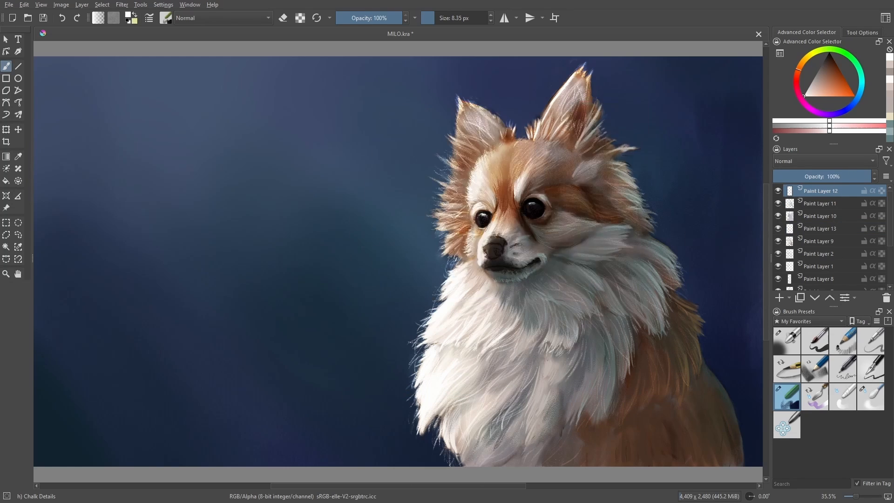
right_click(453, 167)
click(436, 179)
drag(460, 183, 435, 186)
drag(471, 161, 454, 145)
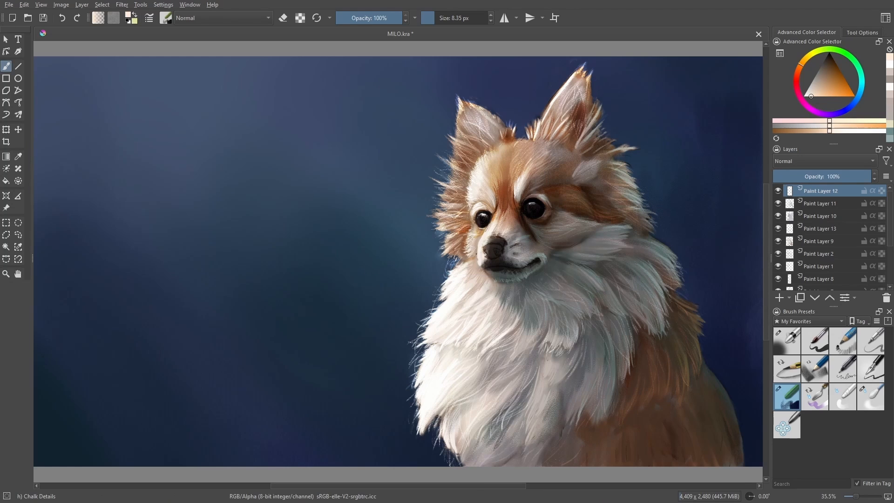
Step: Check the contents of Paint Layers 9 and 2, then smooth the nose with Blender Blur at 81.51 px
click(778, 242)
click(777, 242)
click(818, 254)
click(871, 395)
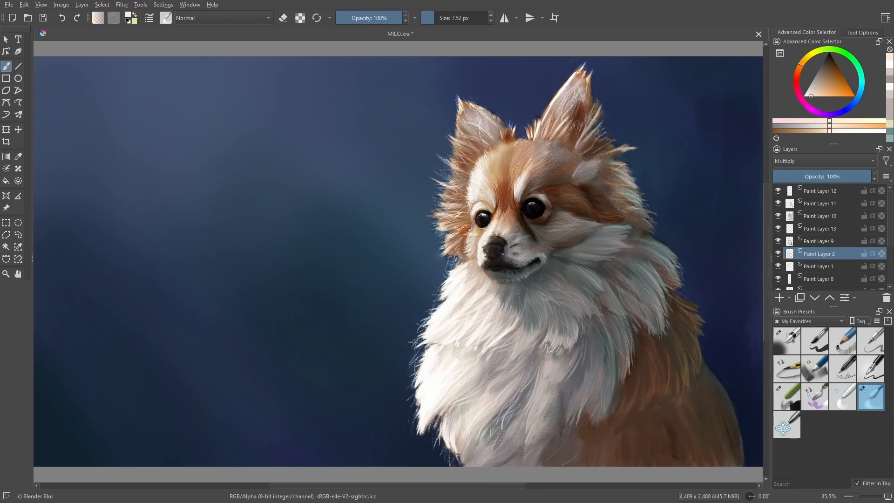
click(778, 253)
click(778, 253)
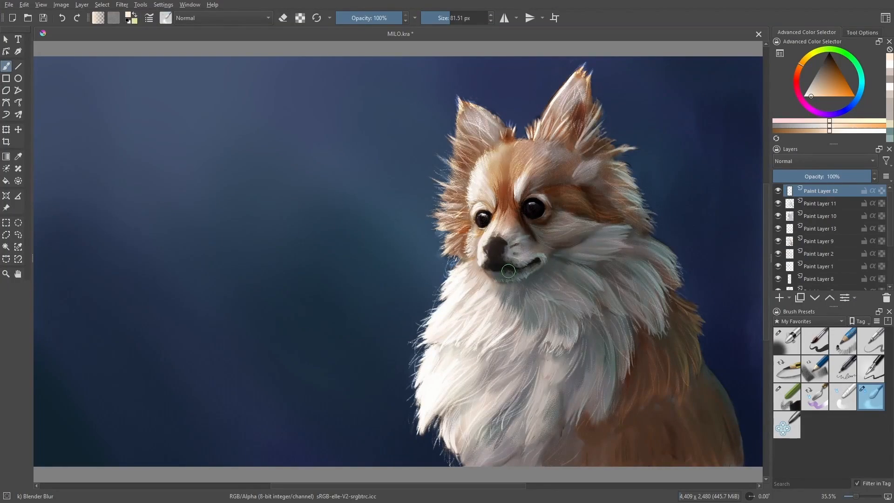
Step: Paint fine hairs around the brows and in light tan on the far cheek with Chalk Details at 8.35 px, undoing a stray stroke
click(787, 391)
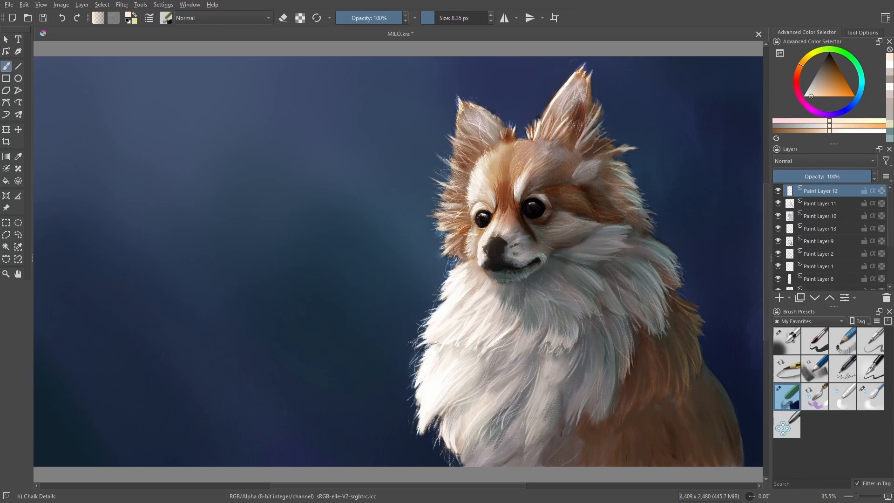
drag(497, 209, 498, 191)
right_click(562, 203)
click(574, 200)
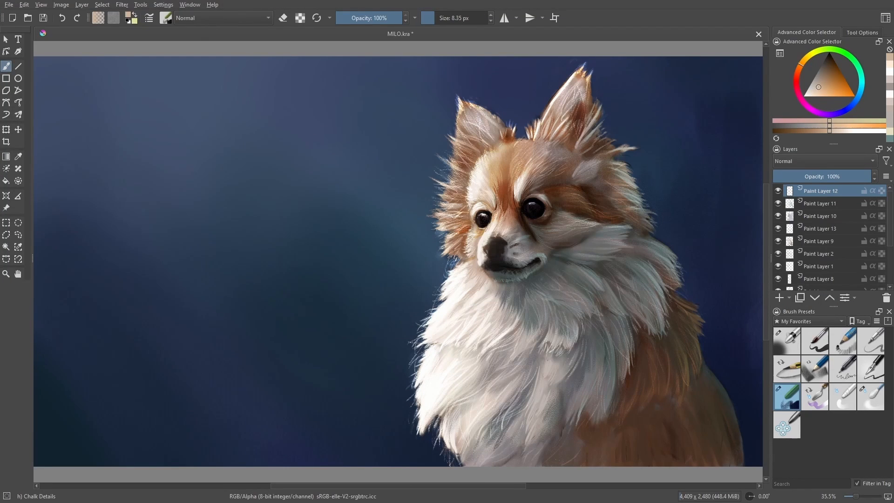
key(ctrl+z)
Step: Dot the muzzle in sampled dark brown and darken the nose and mouth in sampled black, cleaning up with the eraser at 48.16 px
ctrl+click(486, 240)
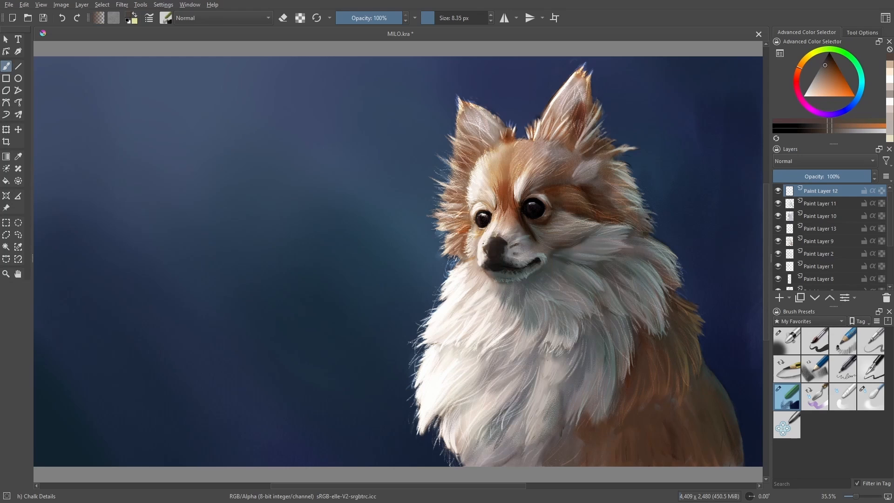
shift+drag(483, 246, 534, 262)
ctrl+click(535, 209)
click(496, 249)
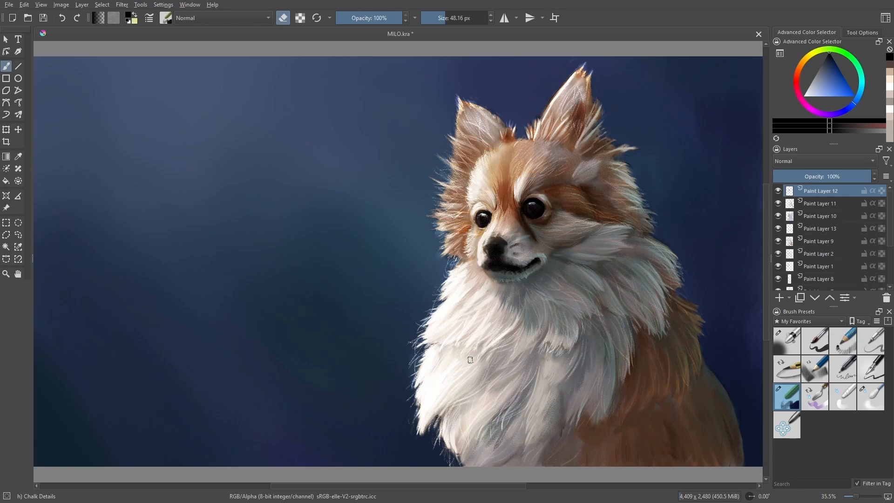
key(e)
Step: Add a new layer above Paint Layer 12 and draw thin dark whiskers across the muzzle with Pencil-4 Soft at 16 px
click(871, 340)
key(Insert)
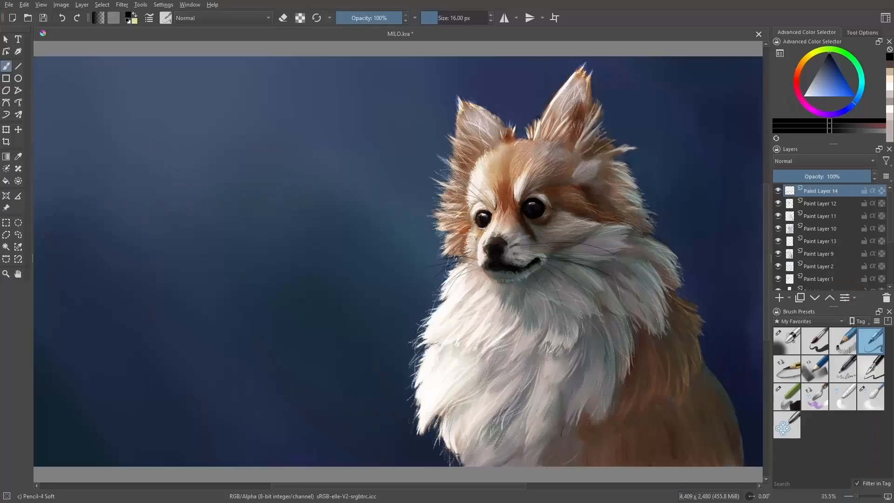
Step: Lighten the whisker tips over the chest and far cheek with alpha-preserving Airbrush Soft at 160.96 px, in off-white sampled from the chest
click(799, 329)
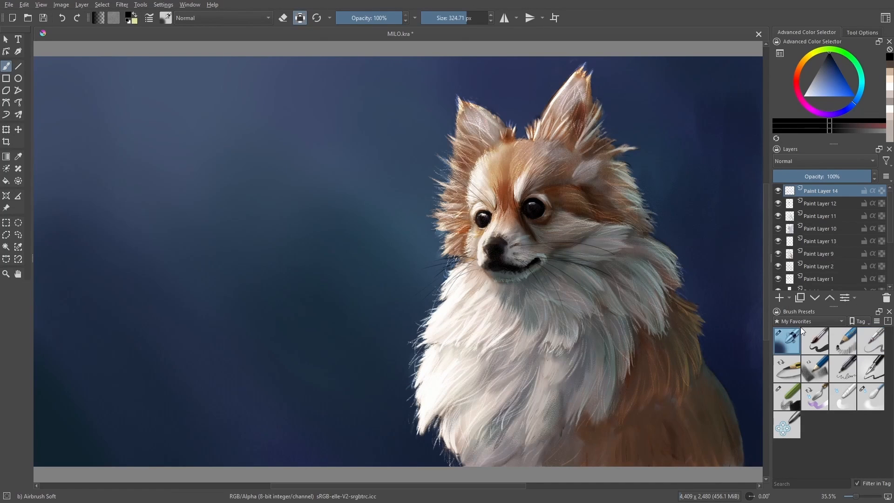
click(813, 92)
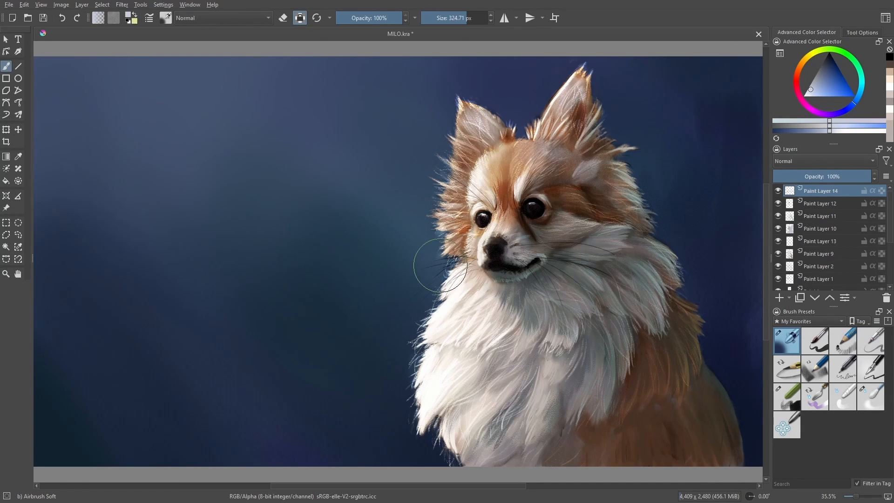
shift+drag(442, 270, 368, 269)
click(447, 271)
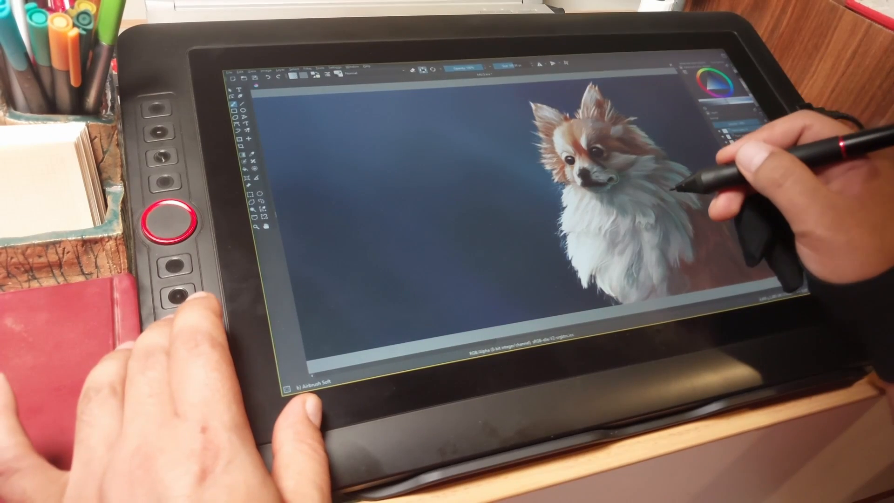
key(ctrl+z)
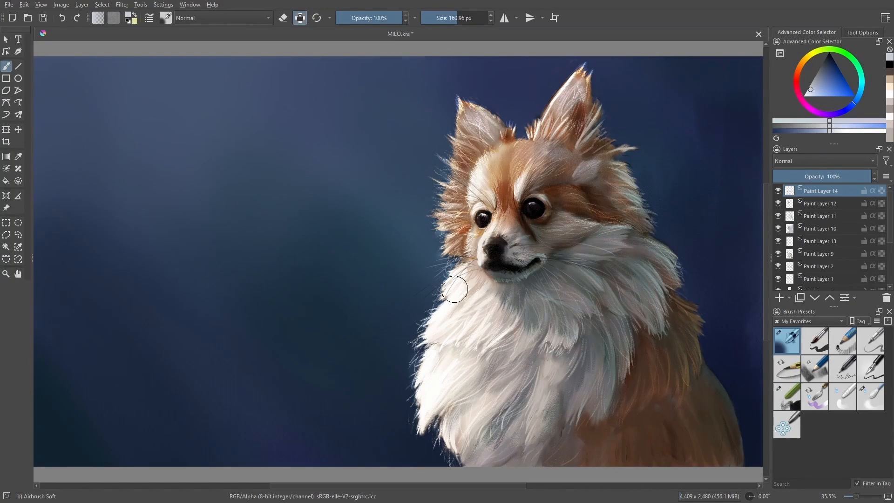
key(d)
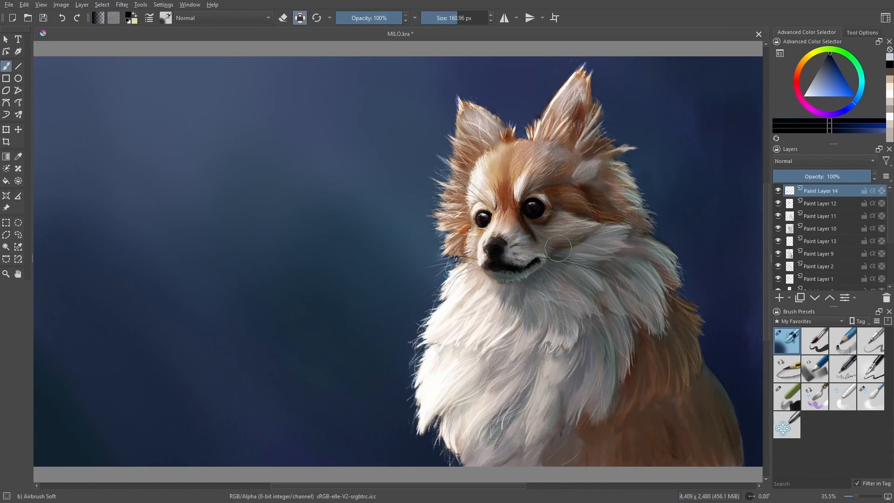
ctrl+click(465, 365)
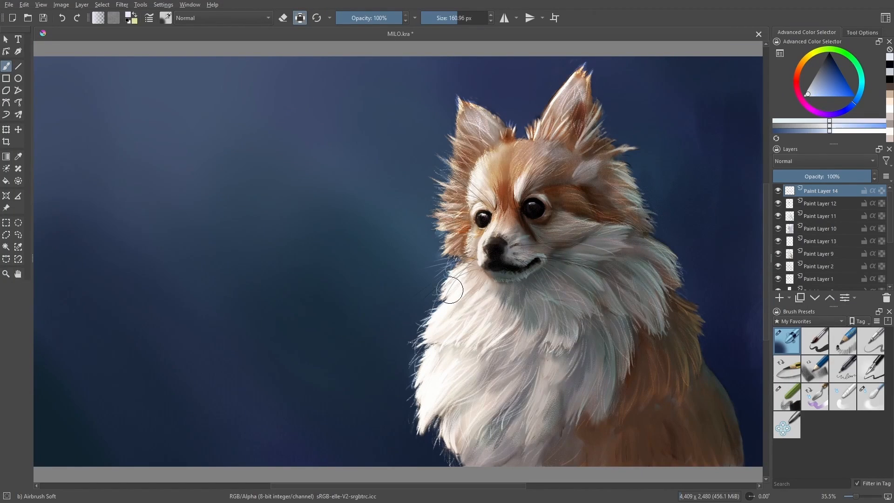
key(/)
Step: Shade the near cheek beside the mouth on Multiply Paint Layer 10 with Airbrush Soft in muted blue, undoing a stray stroke
click(823, 66)
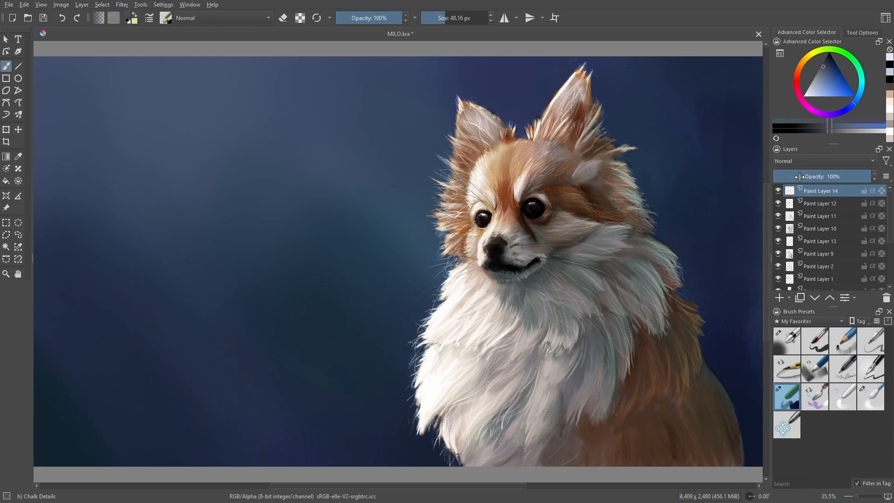
click(817, 229)
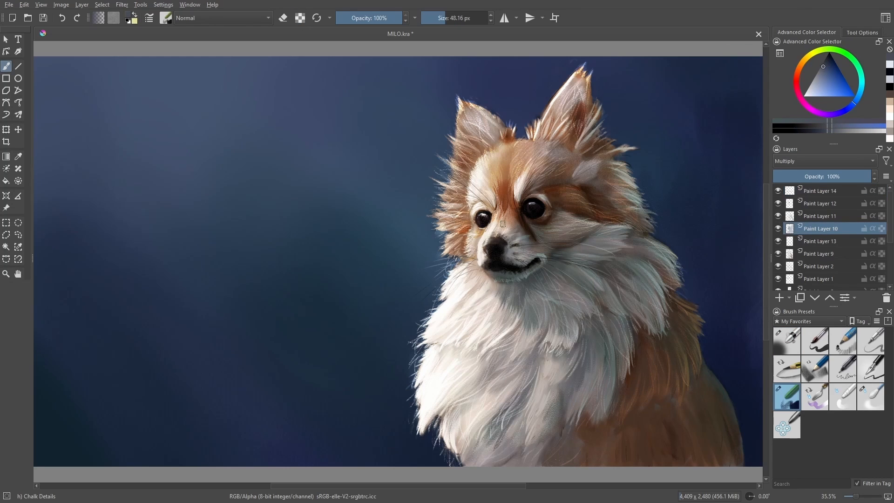
key(ctrl+z)
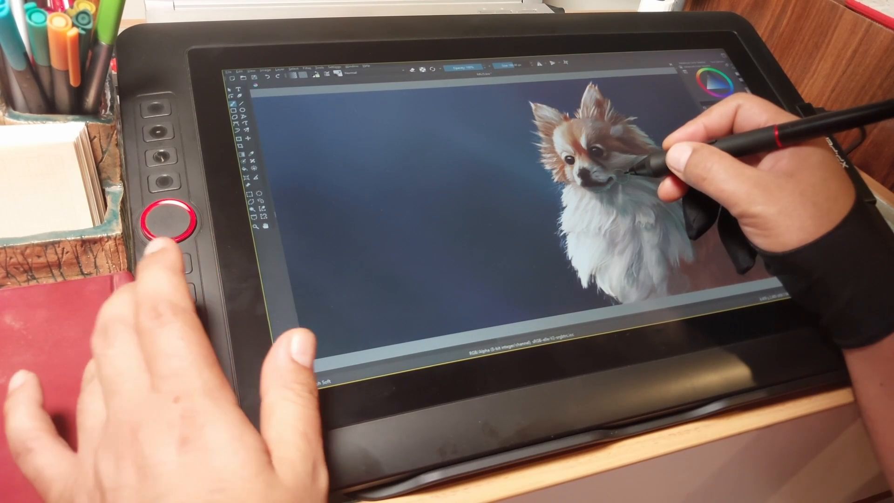
drag(630, 173, 615, 200)
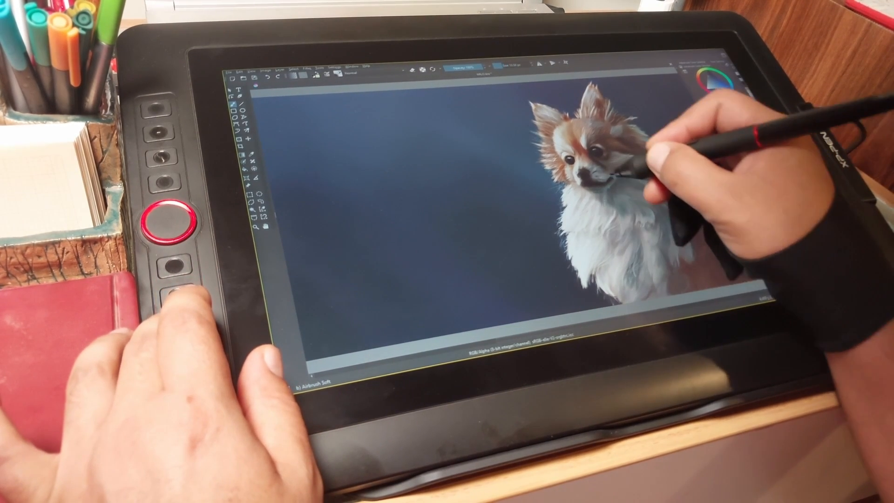
key(])
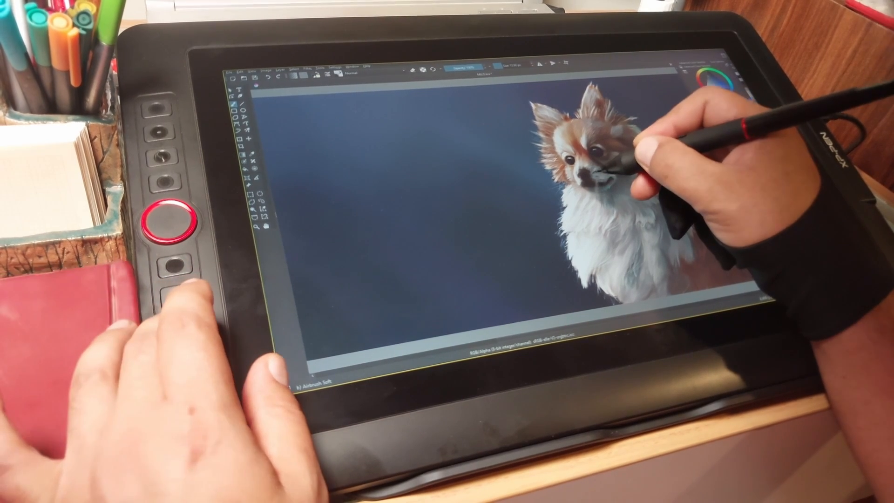
click(712, 83)
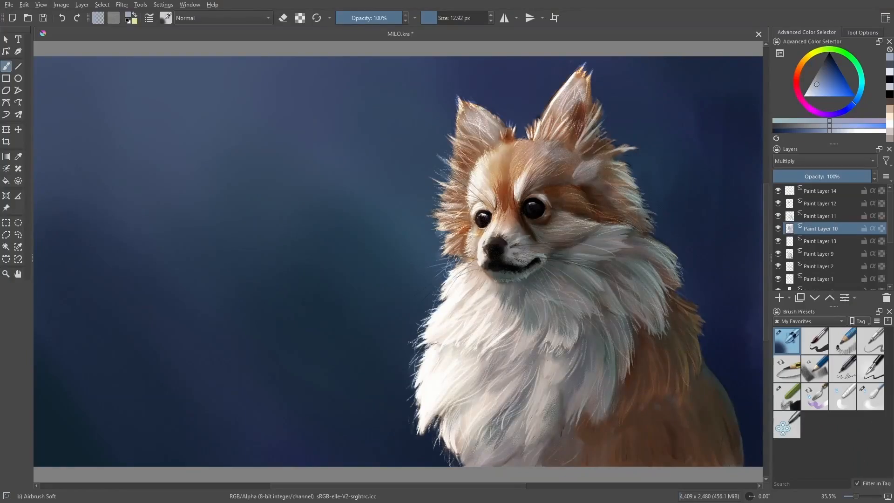
key(slash)
key(slash)
Step: Paint fine pale blue hairs on Paint Layer 12 with Chalk Details at 8.35 px and soften them with Blender Blur at 81.51 px
click(827, 202)
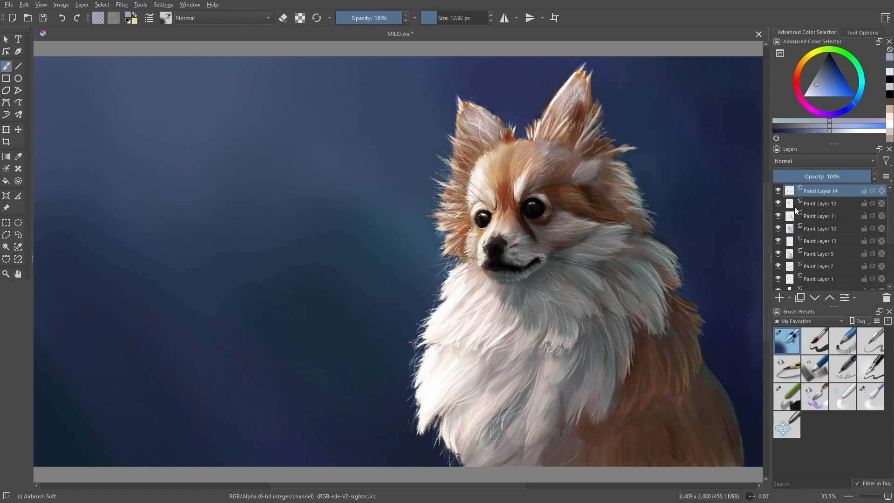
click(787, 396)
click(798, 95)
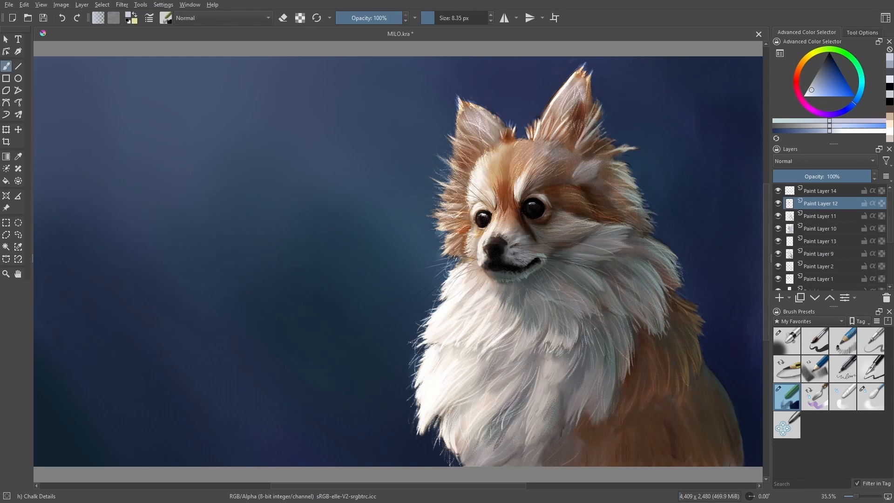
click(870, 396)
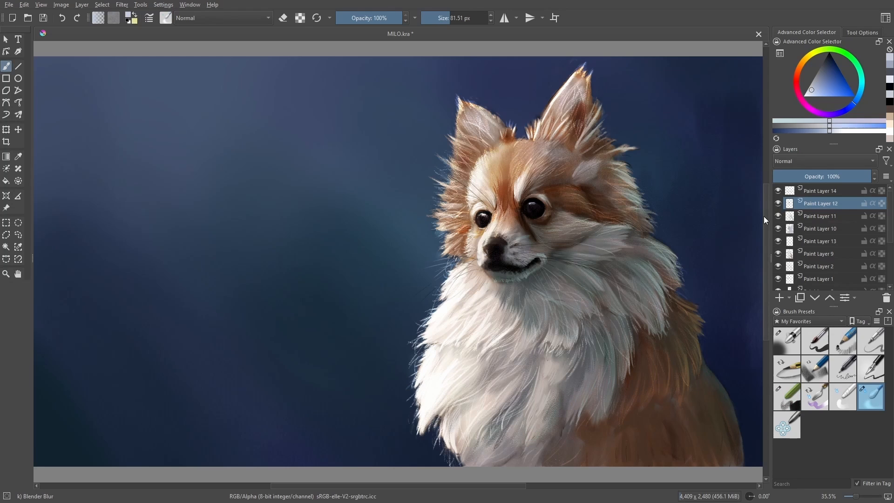
key(slash)
Step: Paint fine chest hairs in sampled pale peach and off-white with Chalk Details at 8.35 px, alternating with Blender Blur to soften them
ctrl+click(547, 359)
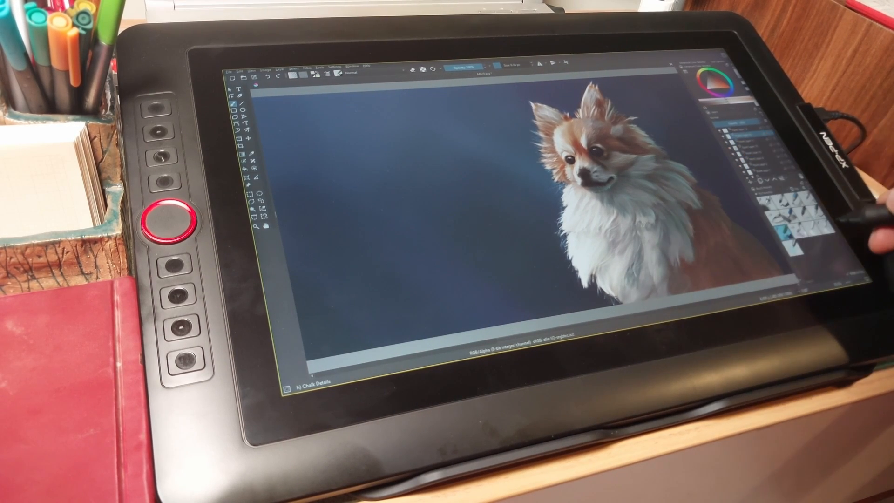
click(792, 238)
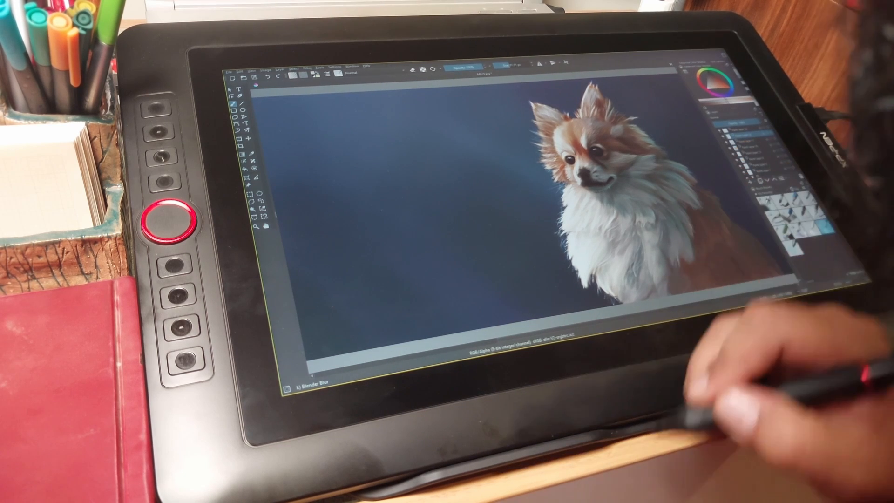
click(797, 229)
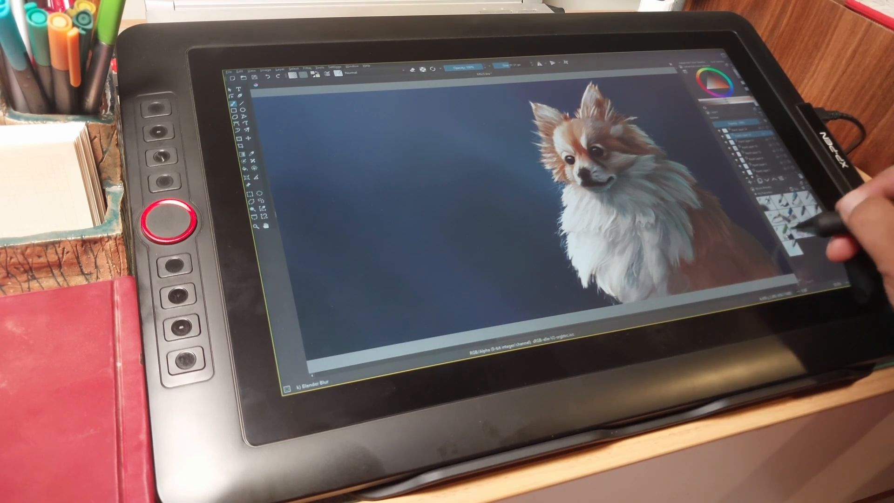
drag(650, 225, 642, 256)
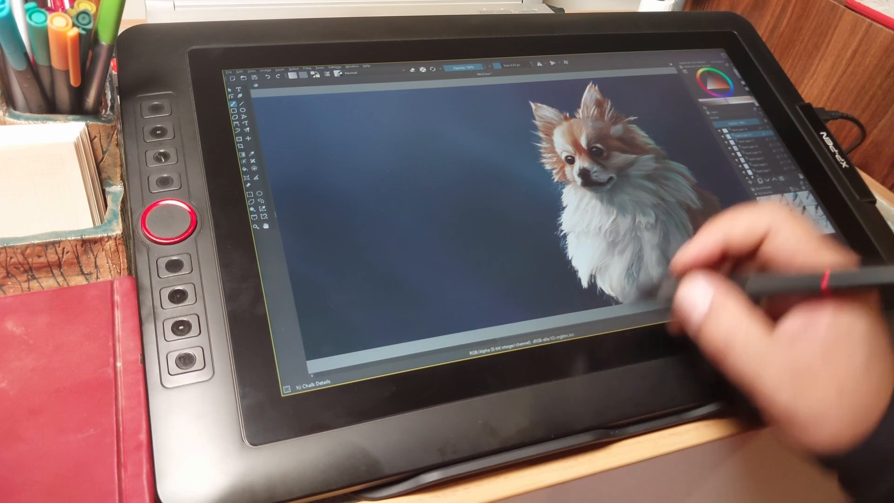
drag(645, 257, 647, 286)
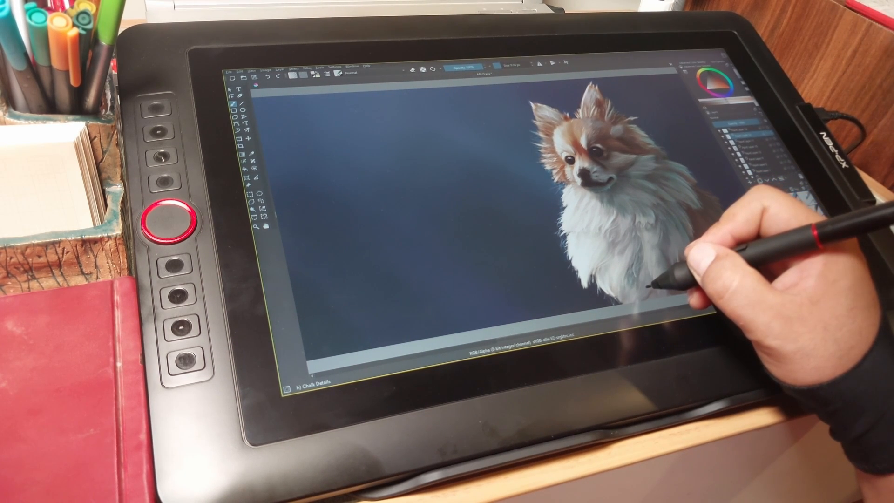
drag(635, 241, 628, 256)
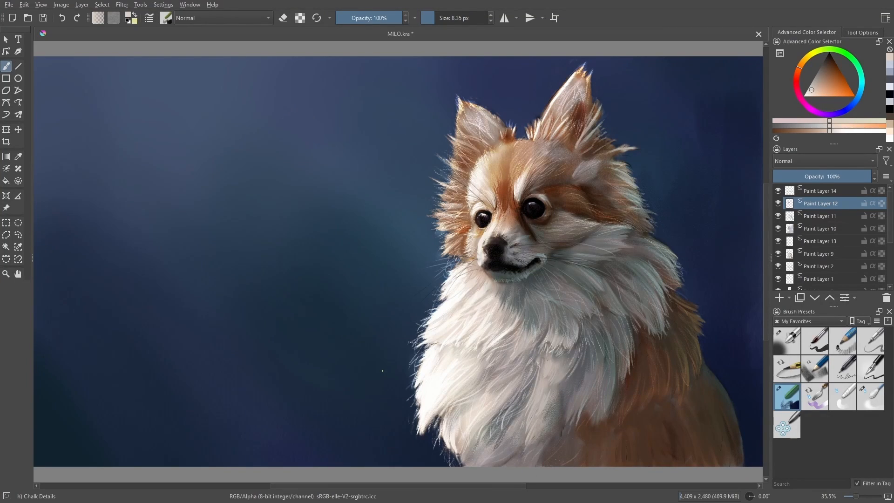
key(/)
key(/)
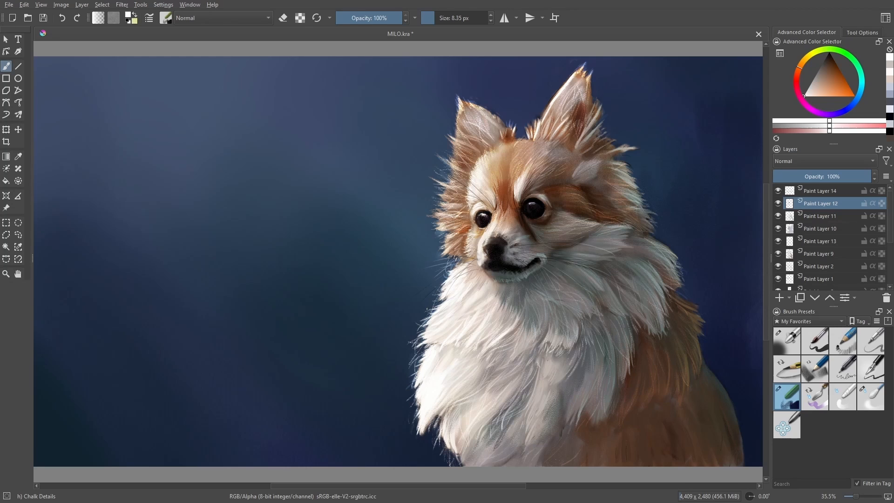
Step: Add a layer directly above Paint Layer 5 and paint off-white stray hairs behind the chest with Chalk Details at 8.35 px, softening with Blender Blur
scroll(821, 237, down, 5)
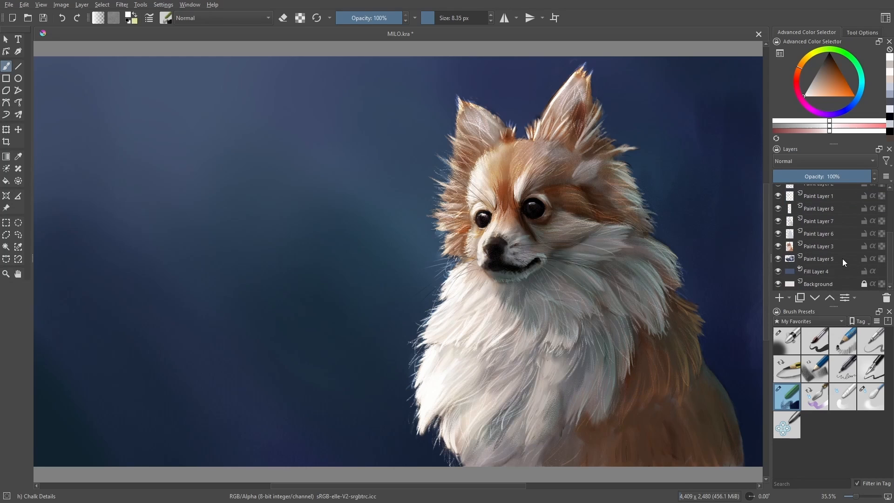
click(779, 297)
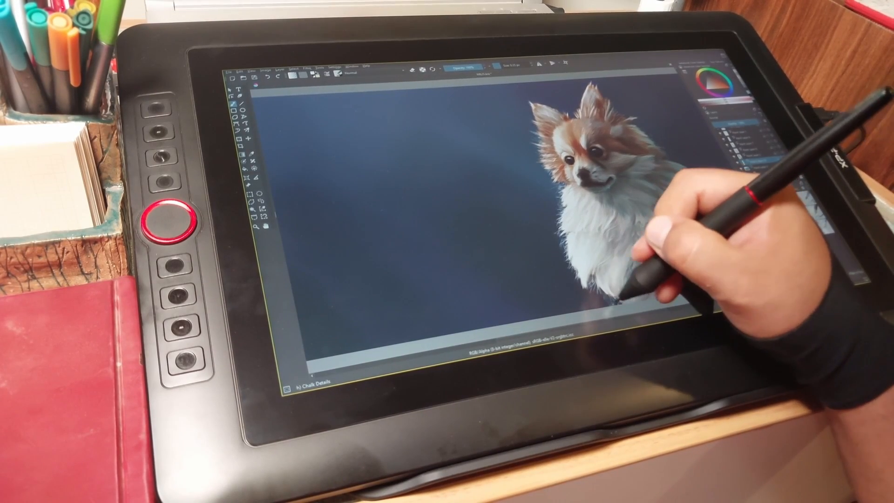
click(826, 226)
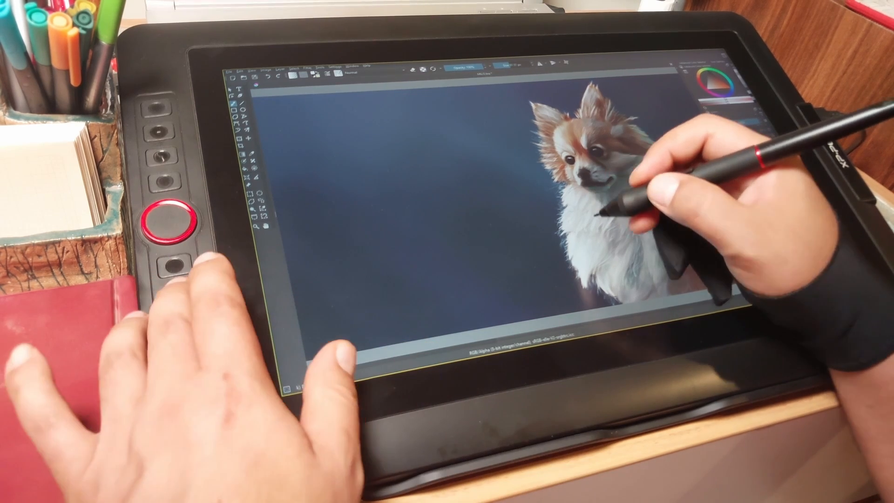
key(ctrl+z)
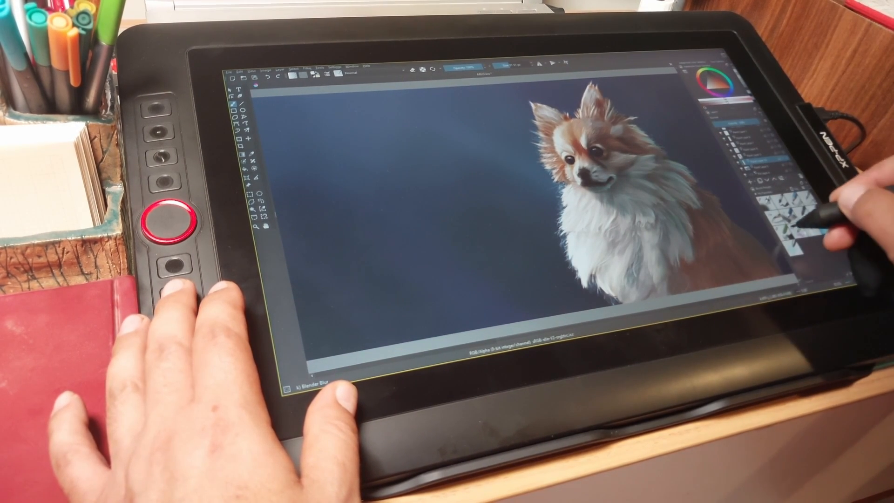
click(785, 232)
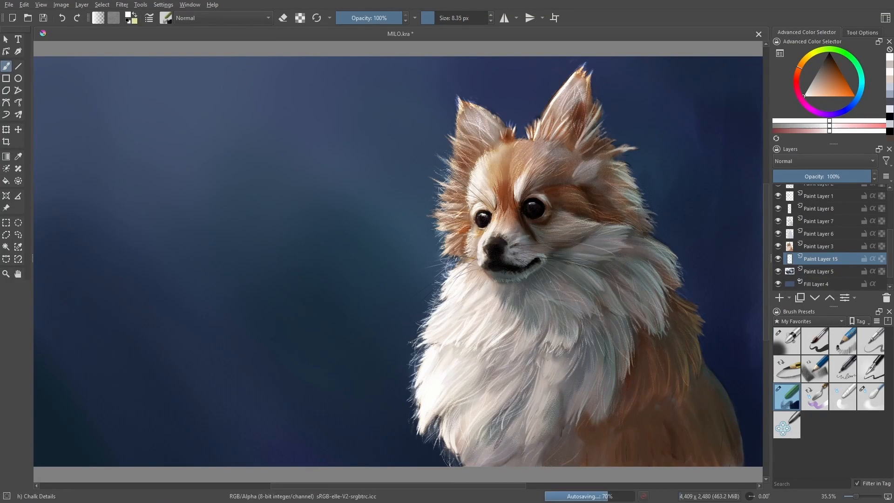
Step: Repaint the empty background beside the dog on Paint Layer 5 in sampled dark blue with a greatly enlarged Airbrush Soft
scroll(829, 233, up, 3)
scroll(829, 233, down, 4)
click(835, 259)
click(790, 341)
ctrl+click(186, 317)
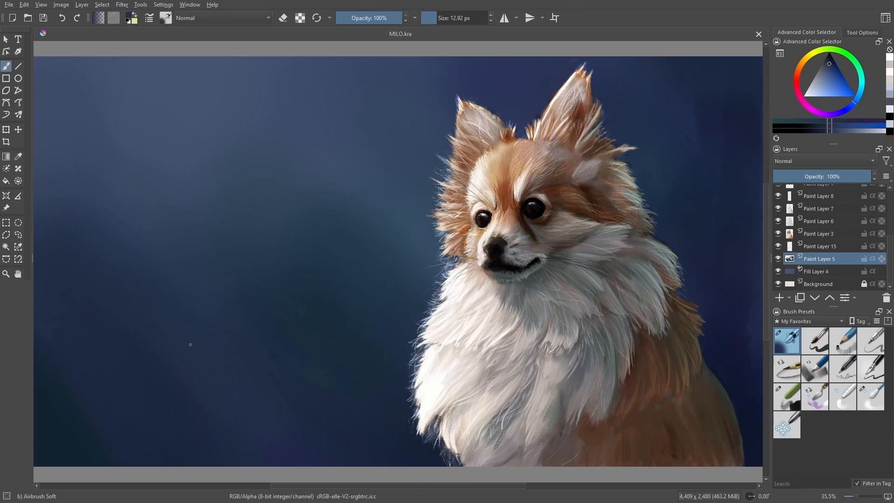
drag(828, 69, 823, 62)
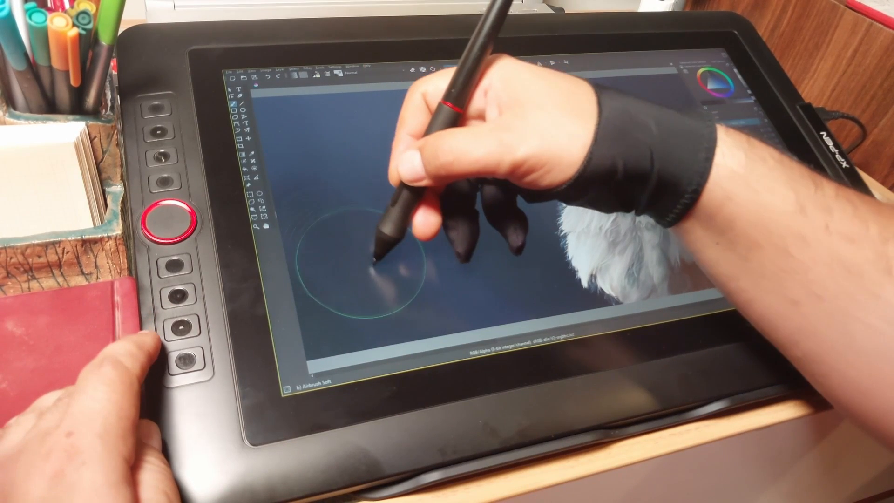
mouse_move(372, 264)
mouse_down()
mouse_move(381, 284)
mouse_move(342, 256)
mouse_move(307, 178)
mouse_move(309, 208)
mouse_move(408, 301)
mouse_move(351, 296)
mouse_move(343, 303)
mouse_move(349, 331)
mouse_move(347, 317)
mouse_move(360, 303)
mouse_move(486, 329)
mouse_move(480, 298)
mouse_move(312, 169)
mouse_move(316, 330)
mouse_move(515, 291)
mouse_move(367, 362)
mouse_move(353, 150)
mouse_move(524, 221)
mouse_move(527, 306)
mouse_up()
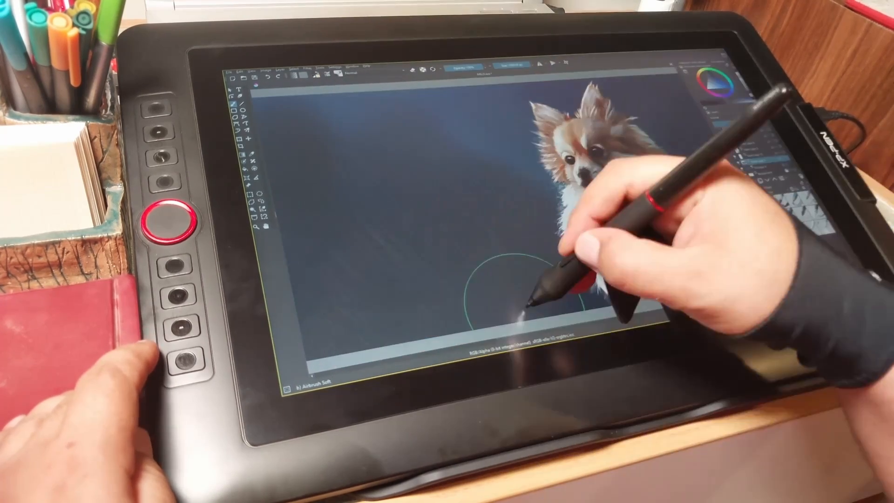
Step: Tint the background dark teal with the large Airbrush Soft and smooth the transitions with Blender Blur
click(728, 80)
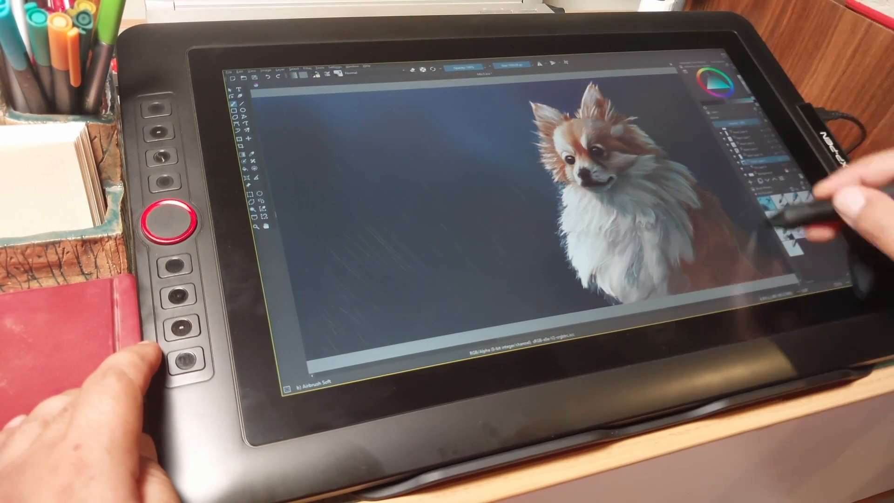
click(722, 84)
mouse_move(484, 172)
mouse_down()
mouse_move(404, 196)
mouse_move(286, 102)
mouse_up()
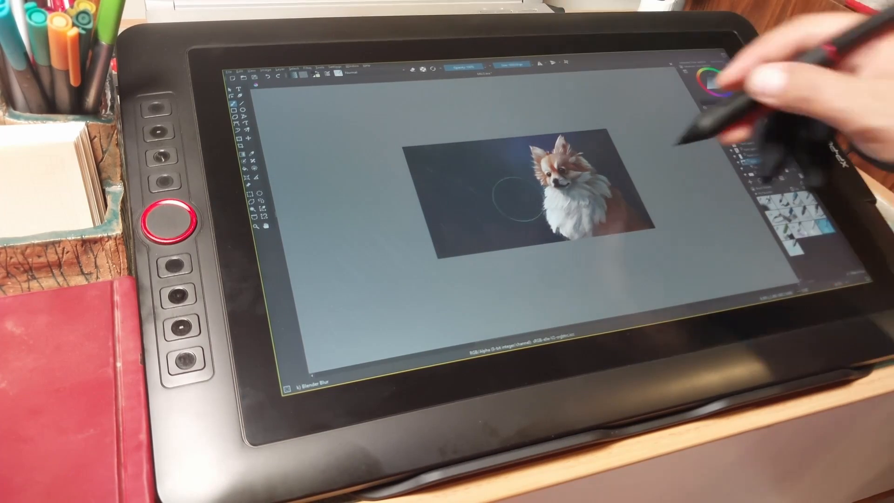
Step: Shade the background of Paint Layer 5 in dark violet-blue with SK-14 G BG-Shader TILT at 1000 px, and make Paint Layer 14 active
click(819, 218)
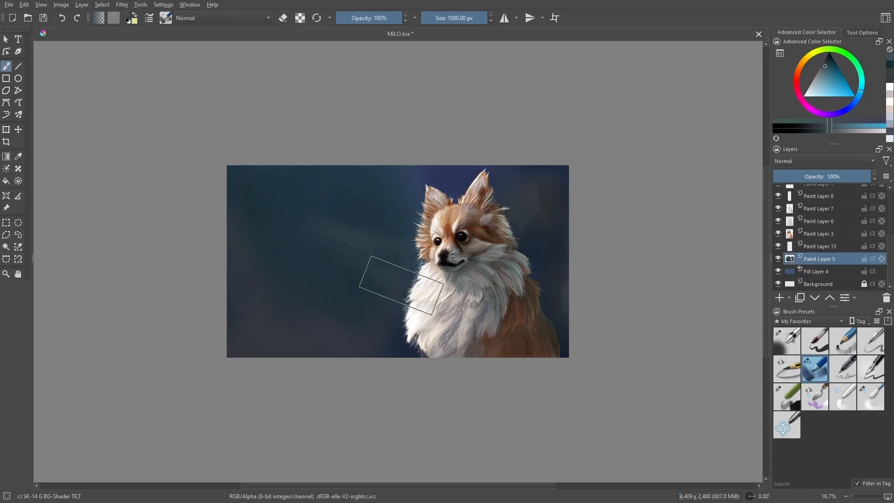
click(827, 63)
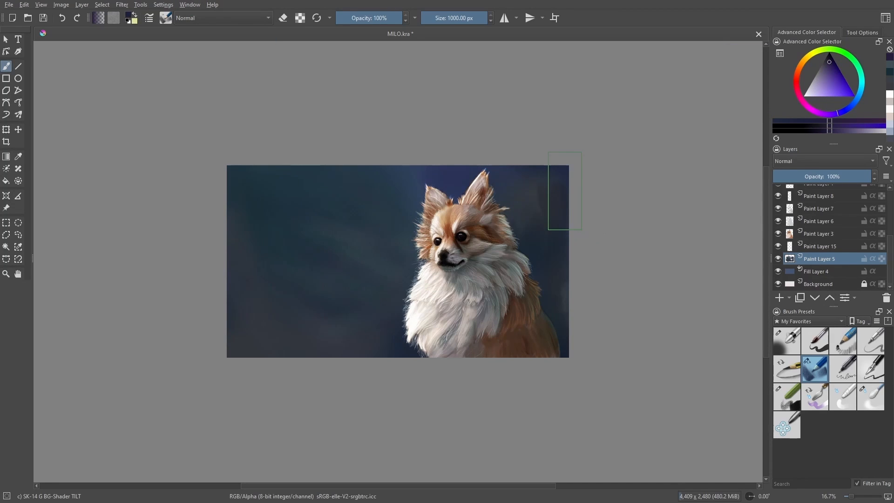
key(3)
scroll(840, 258, up, 5)
click(819, 191)
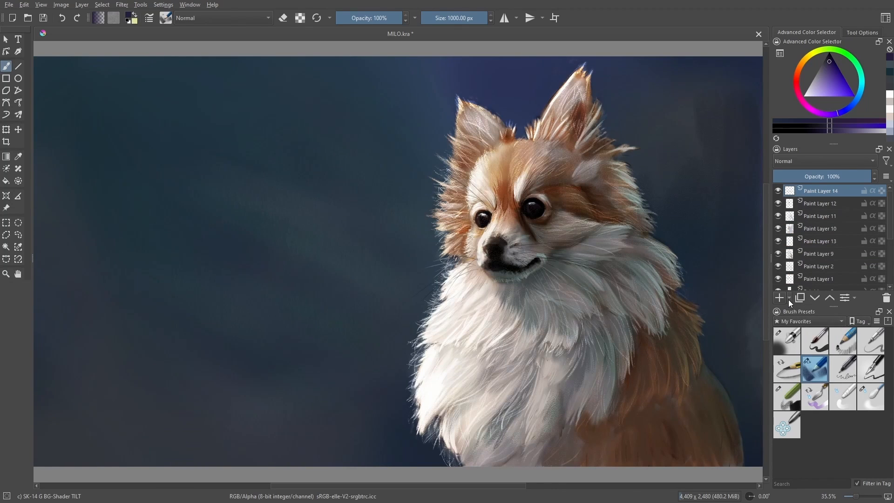
click(788, 298)
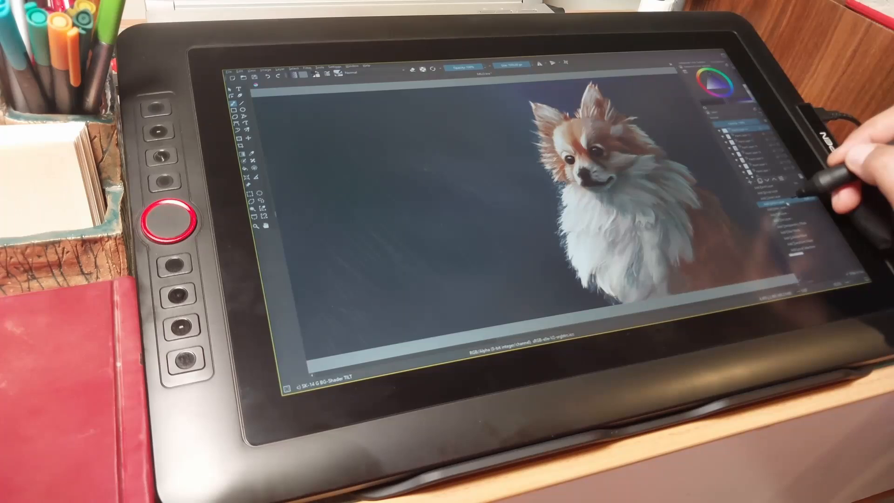
click(792, 203)
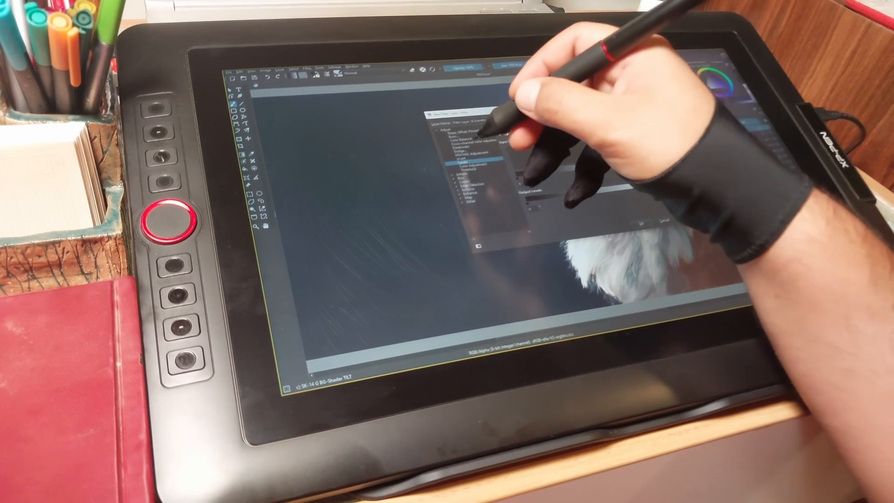
drag(530, 112, 388, 138)
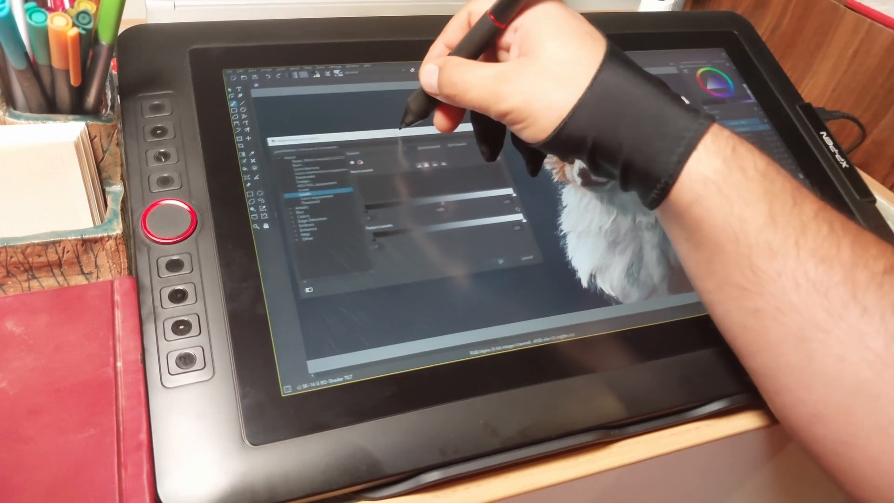
click(345, 181)
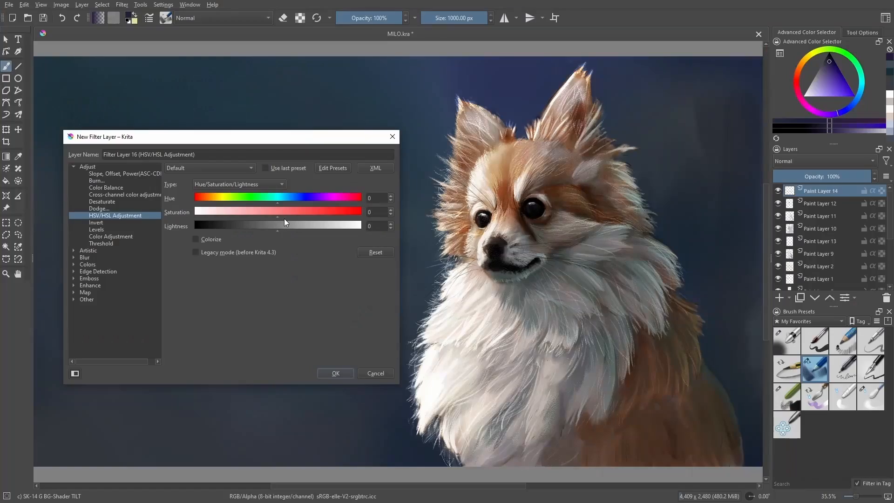
drag(280, 216, 284, 218)
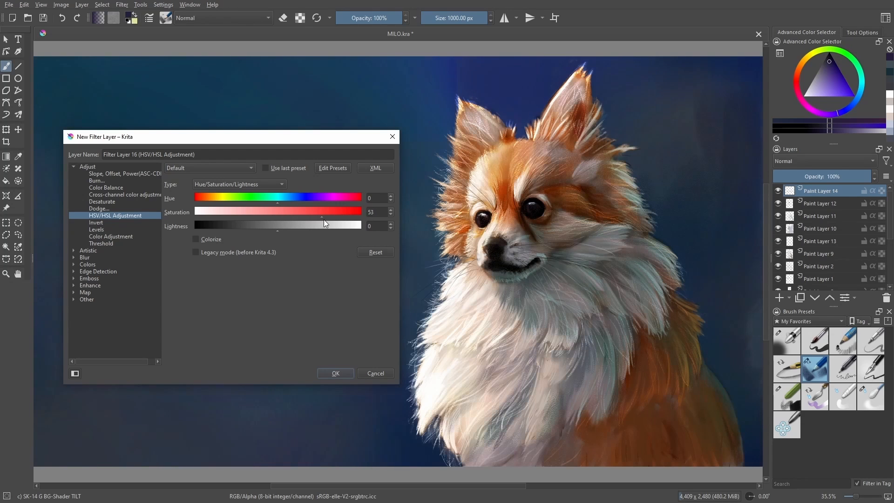
drag(316, 208, 155, 208)
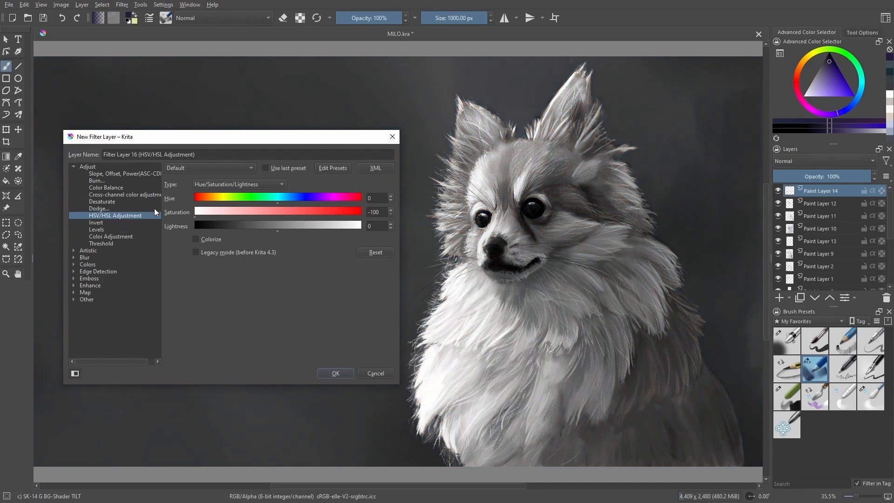
click(376, 372)
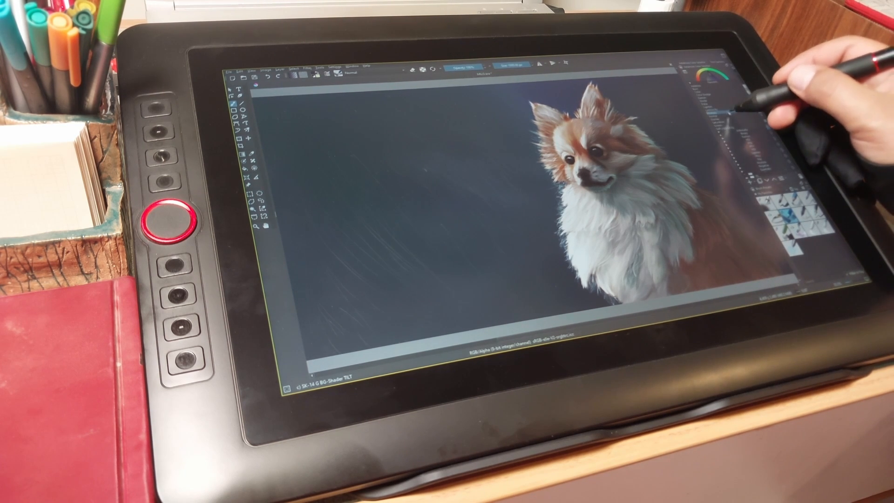
Step: Add a Multiply paint layer above Paint Layer 14 and glaze red over the background and the dog with the BG-Shader brush at 1000 px
click(733, 110)
click(725, 82)
click(702, 79)
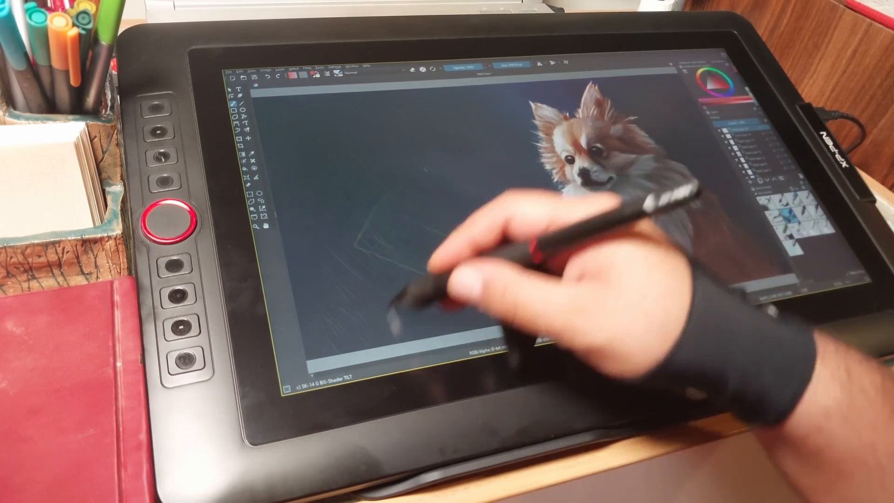
mouse_move(392, 312)
mouse_down()
mouse_move(331, 224)
mouse_move(345, 100)
mouse_move(411, 185)
mouse_move(398, 181)
mouse_move(425, 116)
mouse_move(284, 116)
mouse_up()
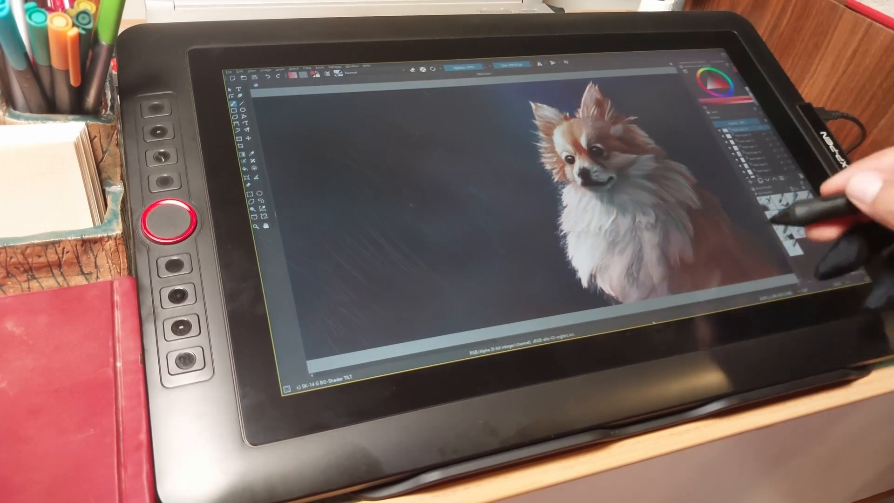
Step: Glaze dark violet over the dog's lower back and the background behind it on the Multiply layer with the 1000 px BG-Shader brush
click(719, 94)
mouse_move(759, 271)
mouse_down()
mouse_move(759, 228)
mouse_move(716, 311)
mouse_move(749, 235)
mouse_move(742, 219)
mouse_move(759, 257)
mouse_move(703, 118)
mouse_up()
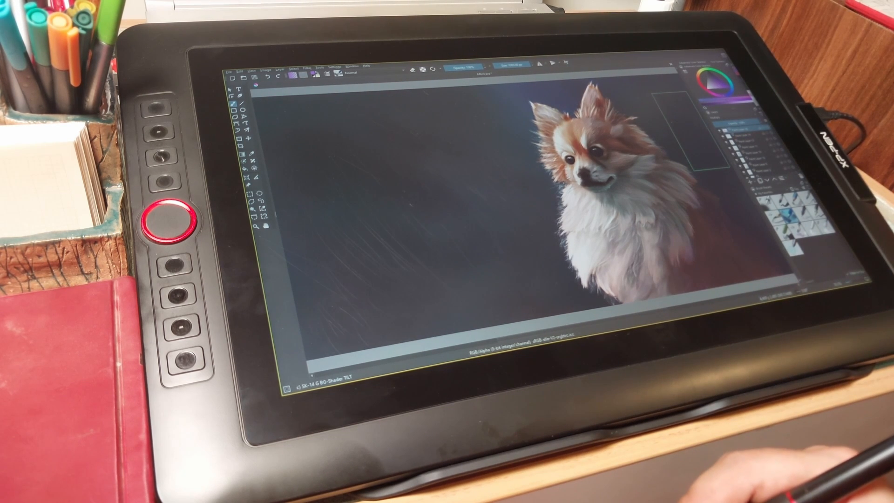
click(725, 75)
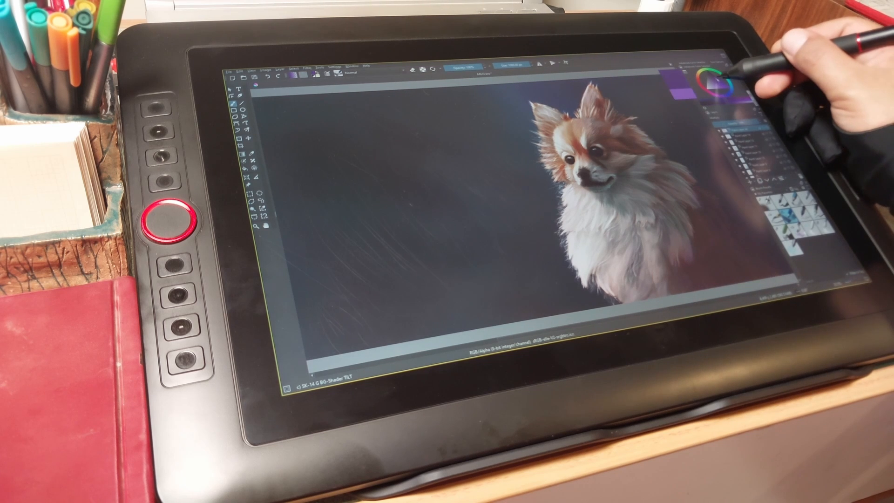
drag(788, 169, 727, 286)
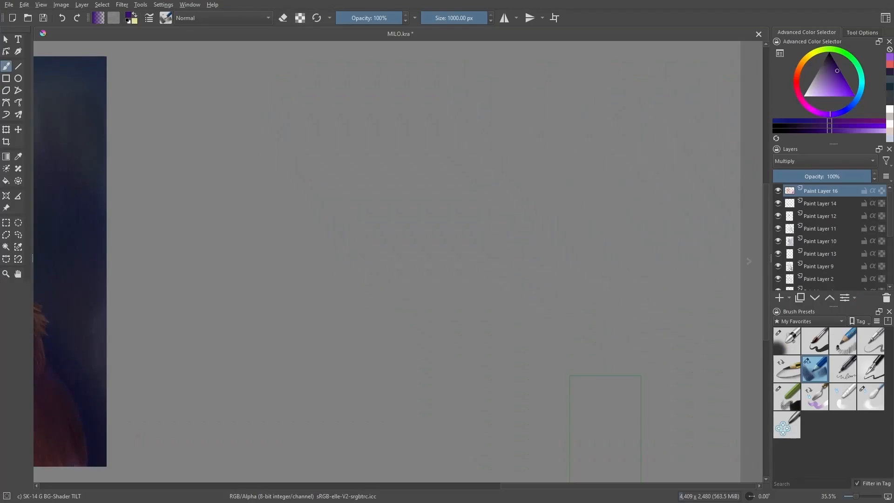
key(2)
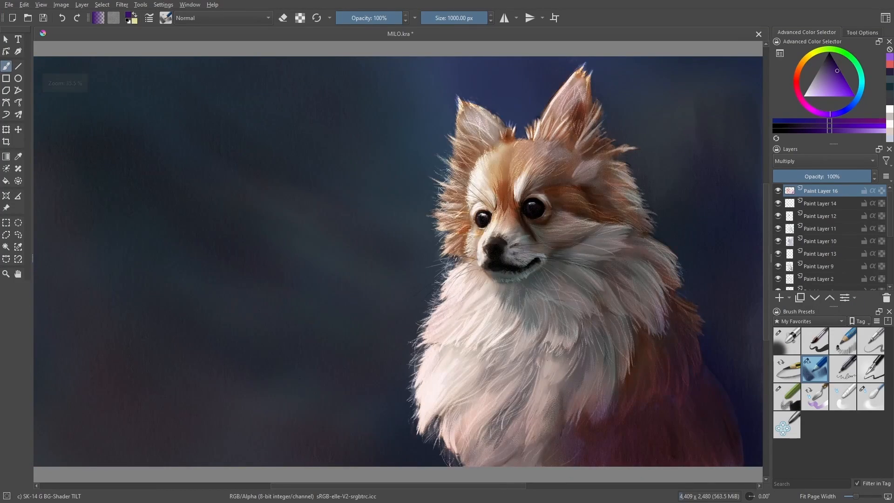
key(ctrl+minus)
key(ctrl+minus)
key(ctrl+minus)
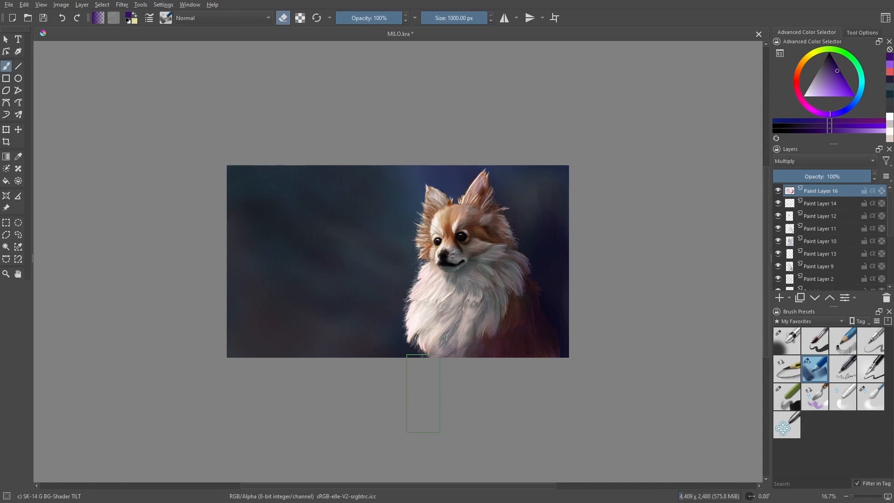
Step: Glaze warm yellow and orange over the dog's face and chest on the Multiply layer with the 1000 px BG-Shader brush
key(e)
click(809, 55)
click(830, 93)
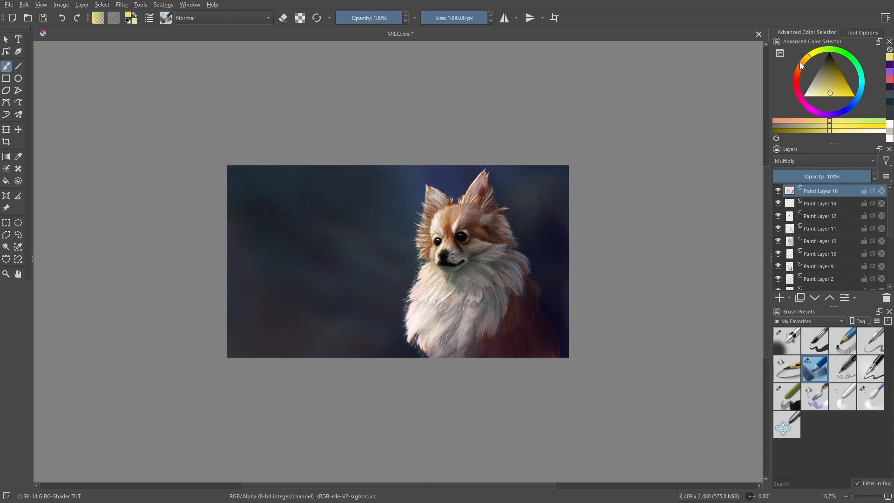
drag(800, 65, 806, 67)
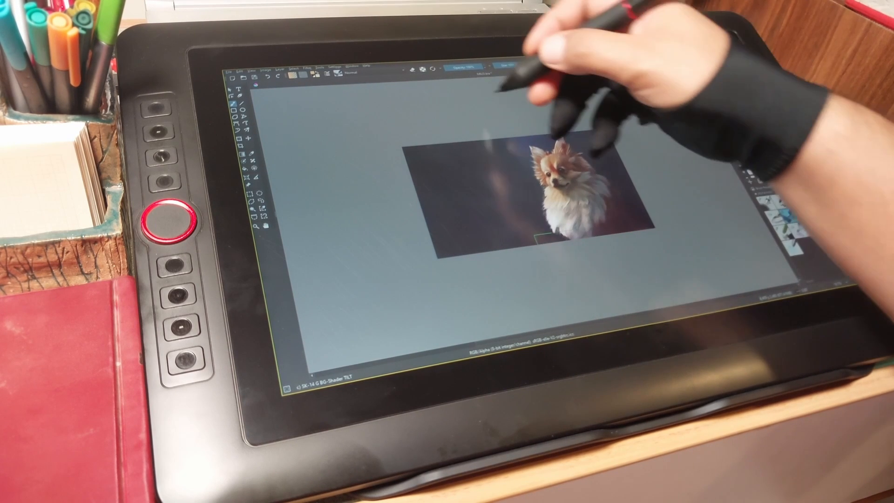
click(411, 69)
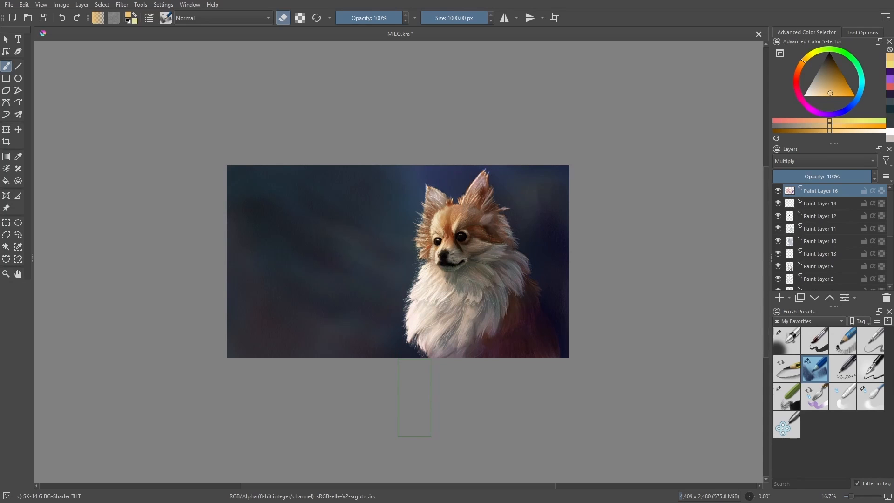
Step: Compare the painting with Paint Layer 16 hidden and shown
click(778, 191)
click(780, 191)
key(plus)
key(plus)
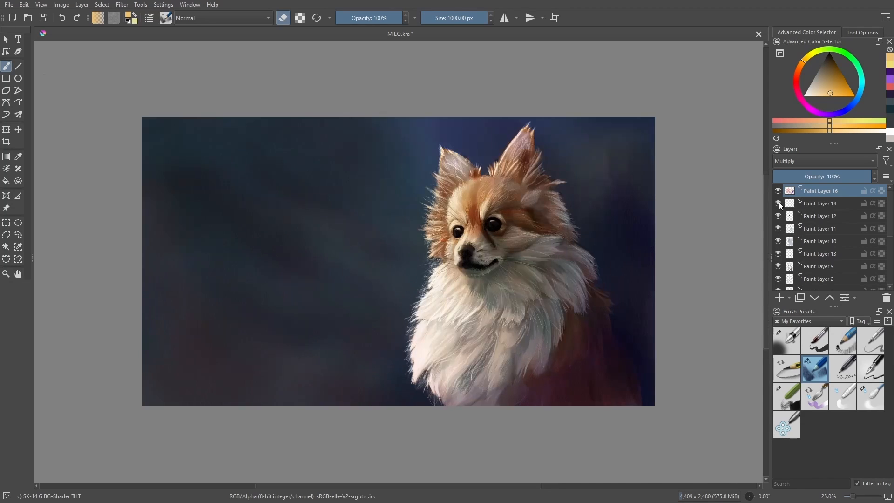
click(778, 191)
click(778, 192)
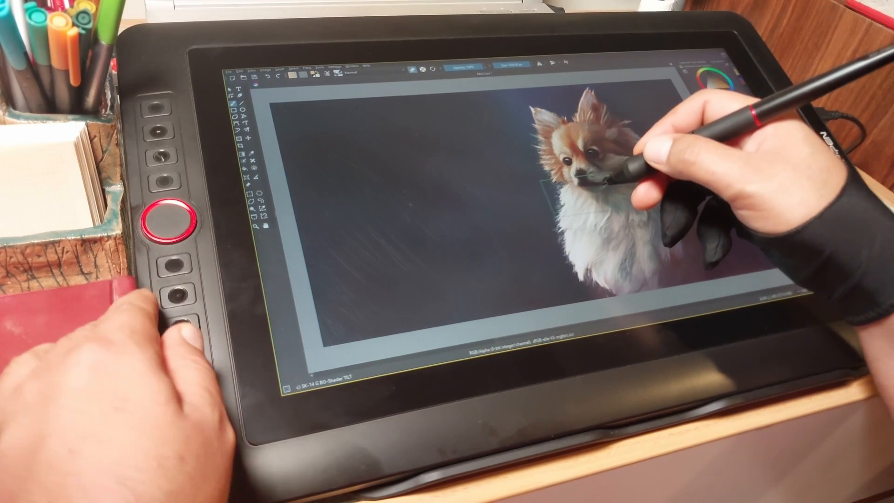
Step: Erase parts of the colour glaze over the dog's face and chest with BG-Shader and Chalk Details at 28.63 px, and compare the layer hidden and shown
drag(623, 168, 574, 226)
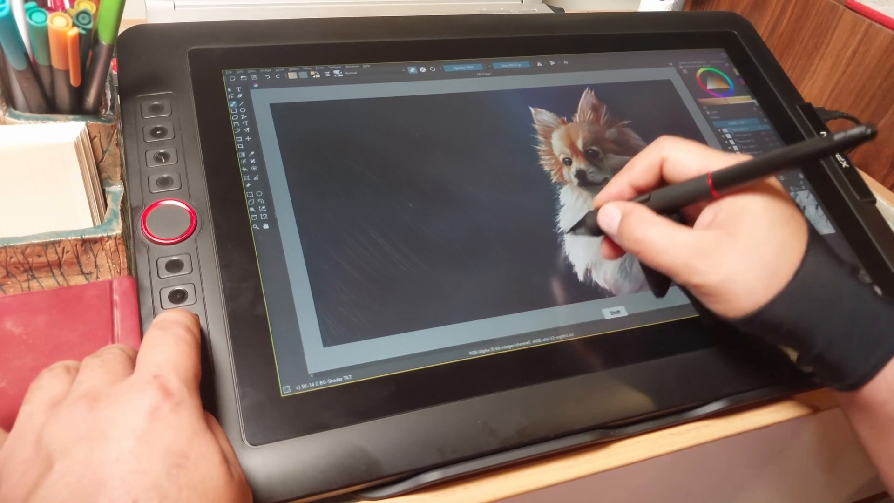
click(791, 228)
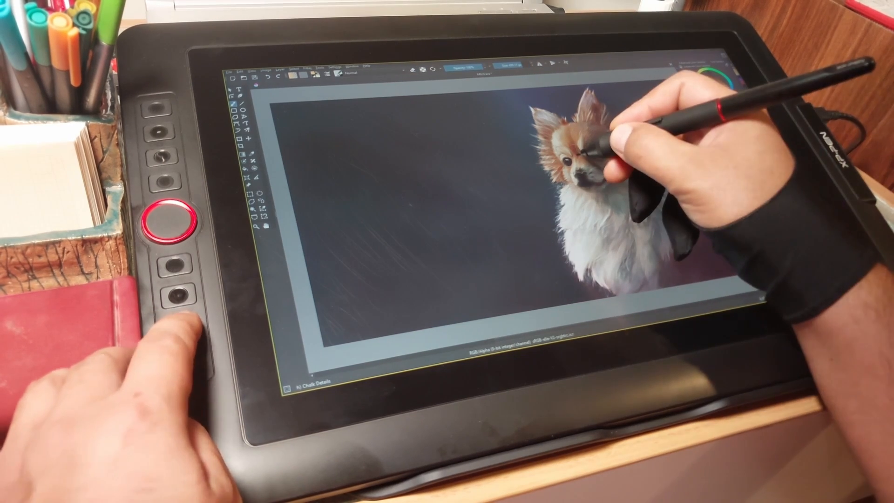
drag(578, 190, 565, 198)
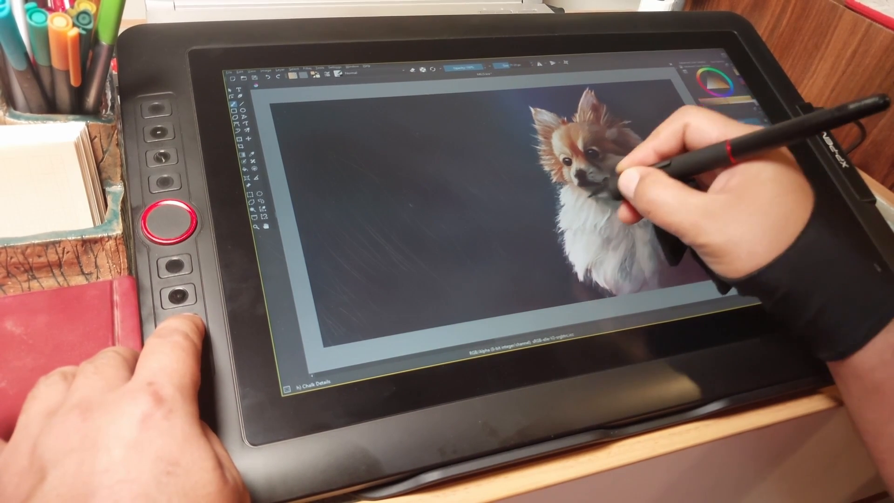
drag(572, 159, 581, 156)
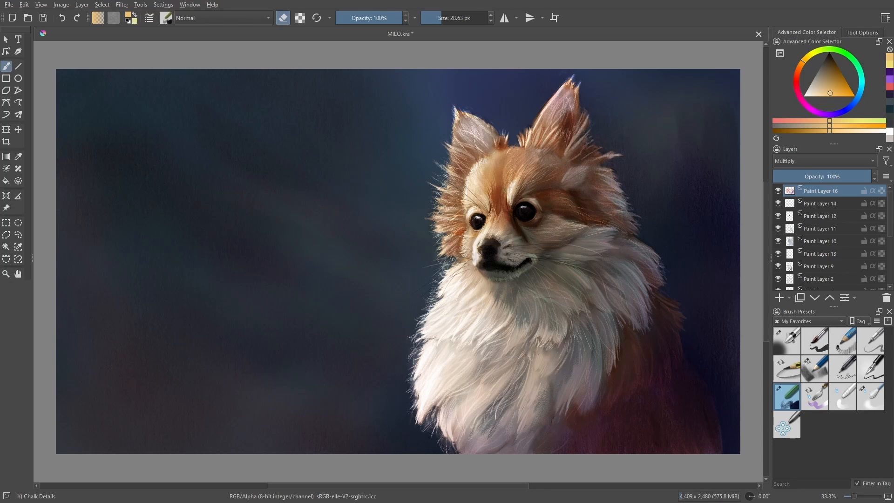
click(778, 191)
click(778, 191)
Step: Glaze muted teal over the dog's lower back near the canvas corner with BG-Shader TILT at 847.18 px
click(852, 105)
click(812, 373)
key(e)
click(835, 85)
click(861, 86)
drag(833, 72, 829, 75)
mouse_move(675, 437)
mouse_down()
mouse_move(648, 399)
mouse_move(688, 429)
mouse_move(664, 398)
mouse_move(684, 458)
mouse_up()
drag(678, 407, 738, 451)
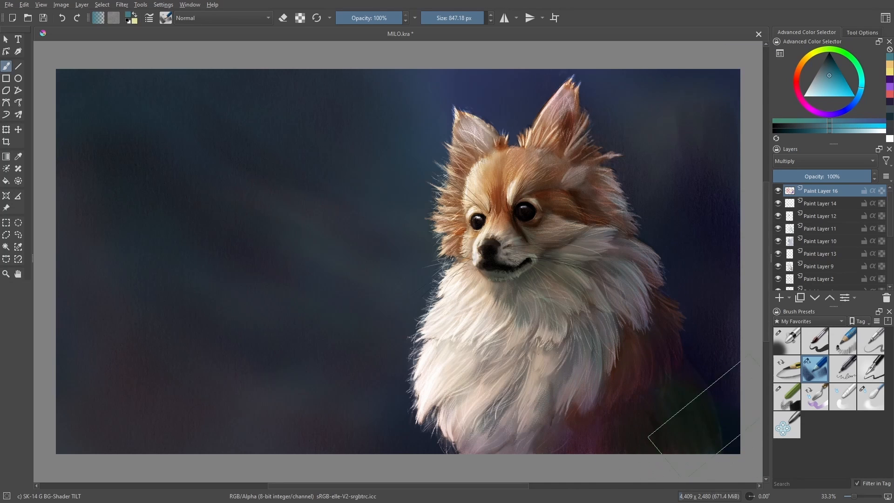
Step: Undo misplaced glaze strokes and darken the dog's lower back in a deeper teal, cleaning it up with the eraser at 116.44 px
click(831, 66)
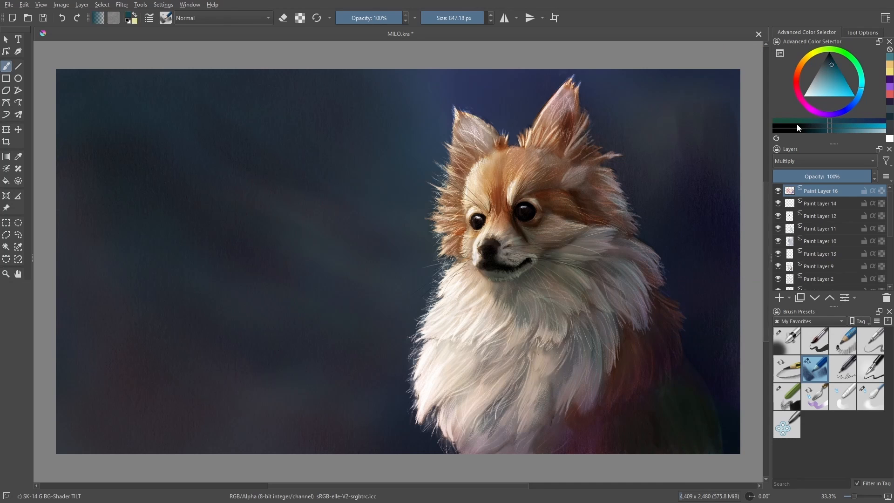
key(ctrl+z)
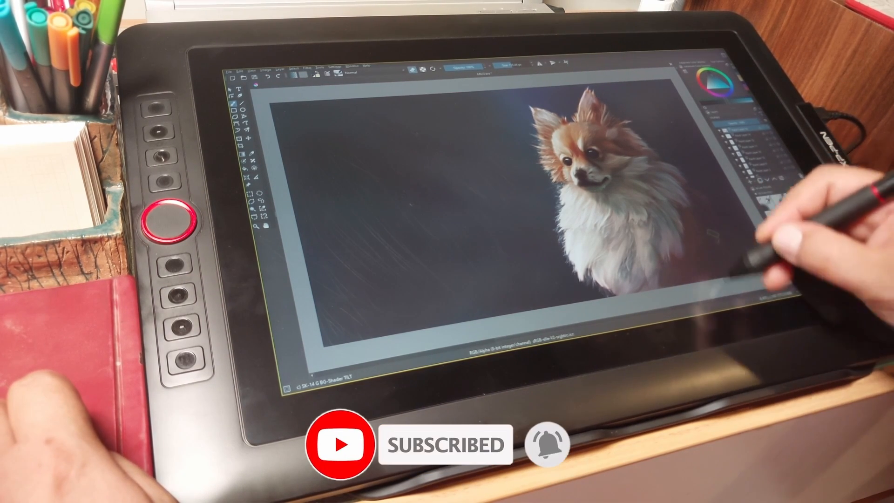
key(ctrl+z)
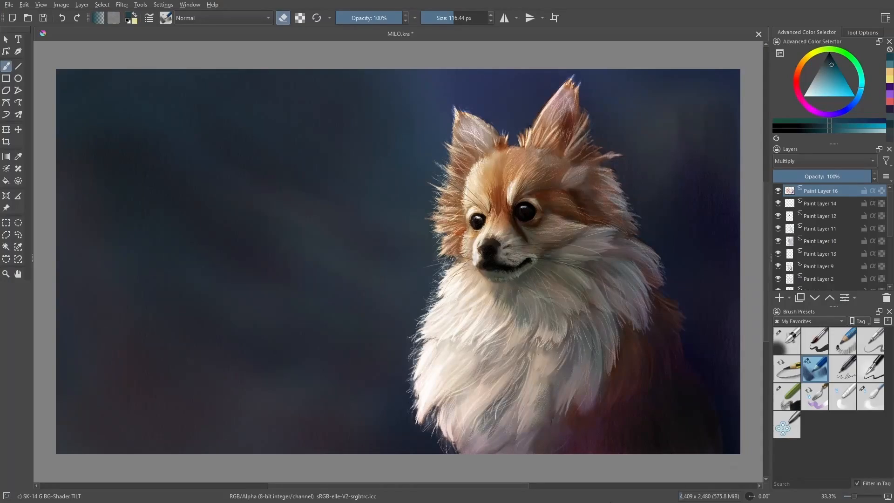
Step: Fit the painting to the page width and view it in canvas-only mode
key(2)
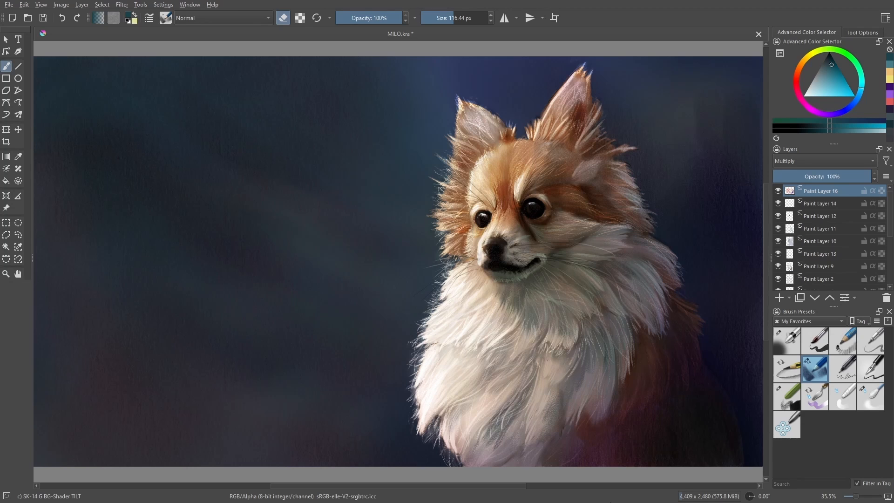
key(Tab)
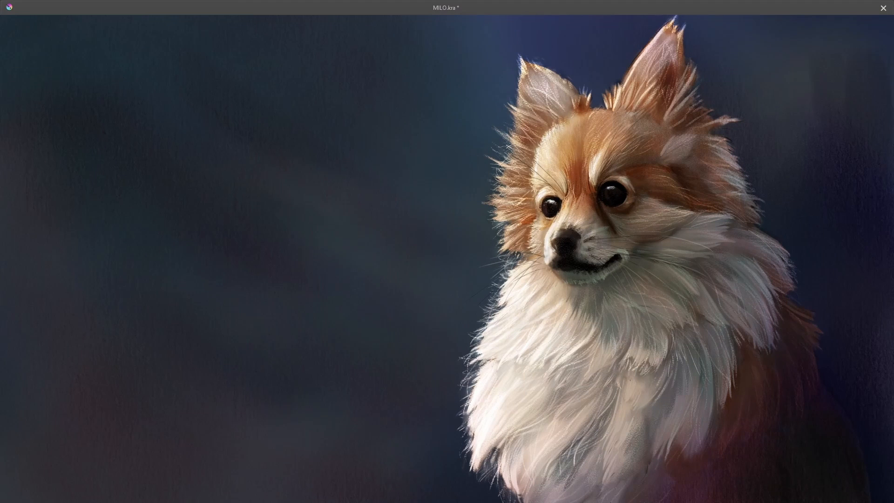